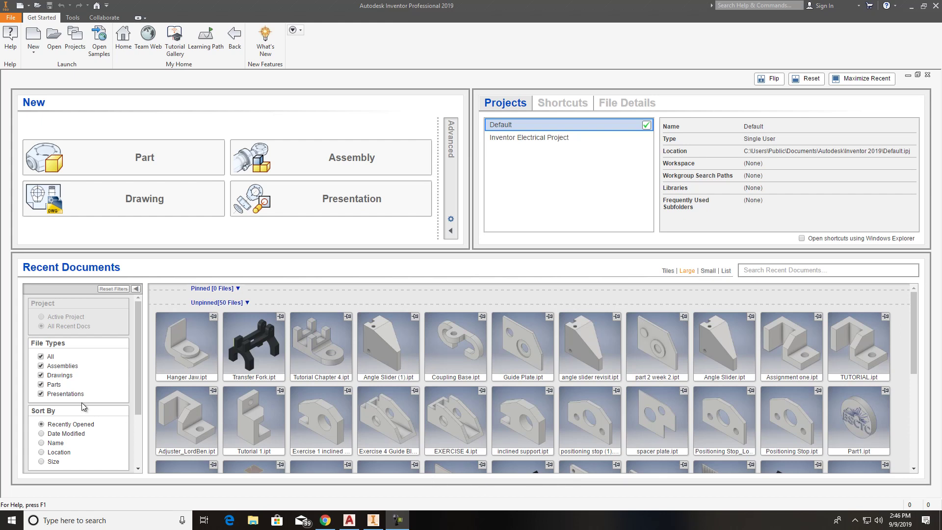
Step: Create a new blank part from the Standard (in).ipt template
{"action": "left_click", "coordinate": [34, 51]}
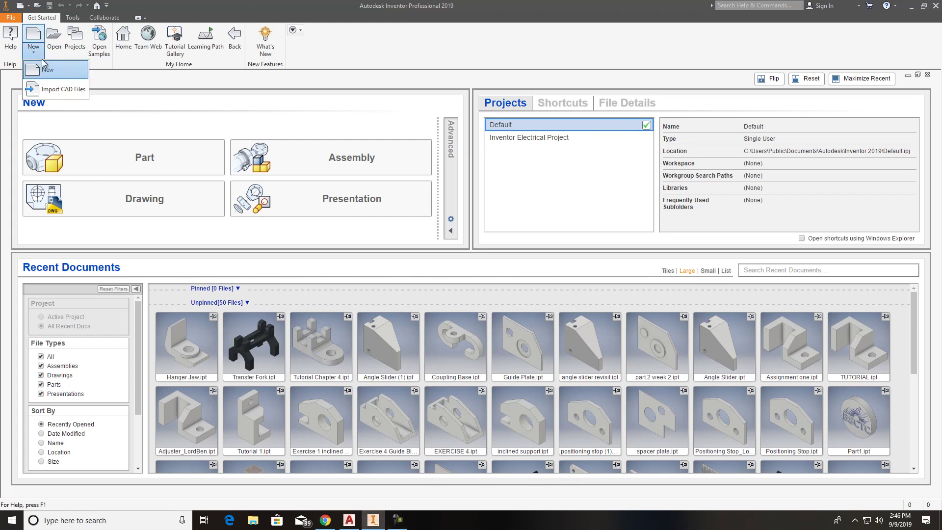
{"action": "left_click", "coordinate": [45, 68]}
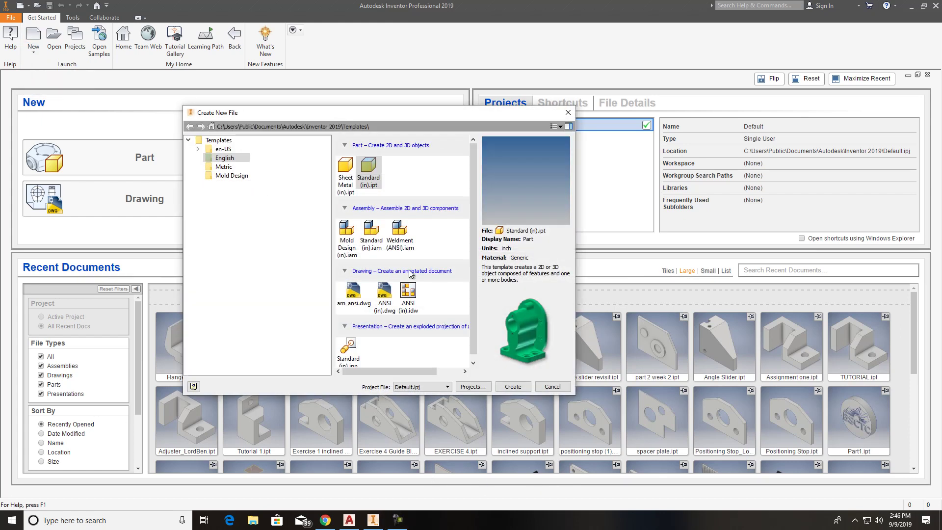
{"action": "double_click", "coordinate": [374, 177]}
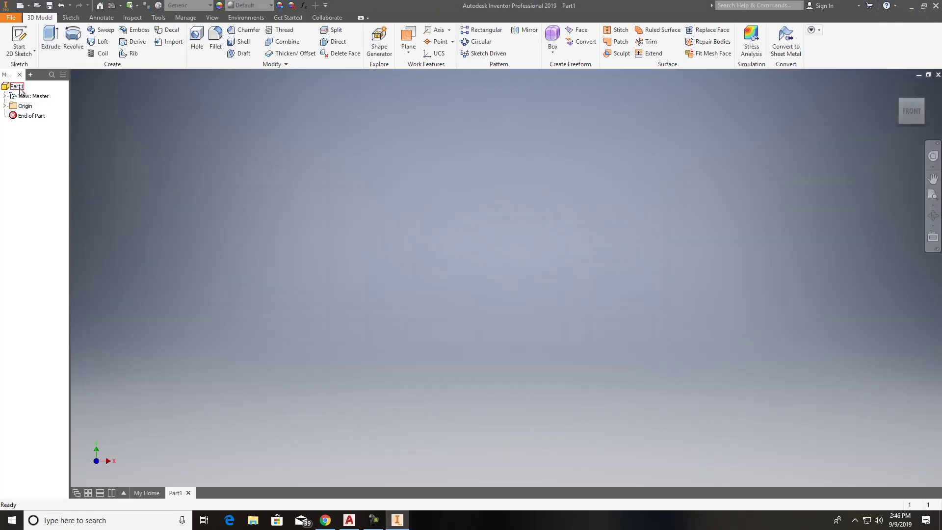
Step: Set Part1's material to Steel, Carbon in iProperties' Physical tab and apply it
{"action": "right_click", "coordinate": [19, 89]}
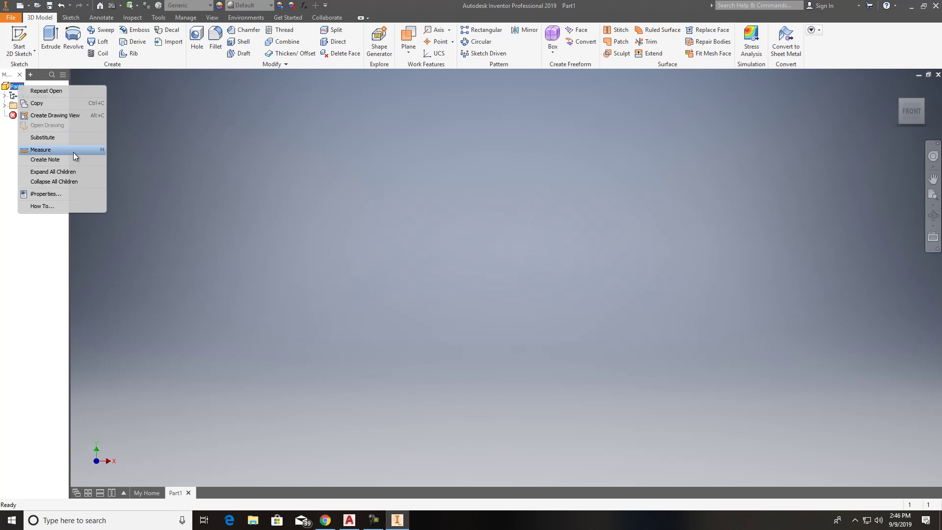
{"action": "left_click", "coordinate": [61, 196]}
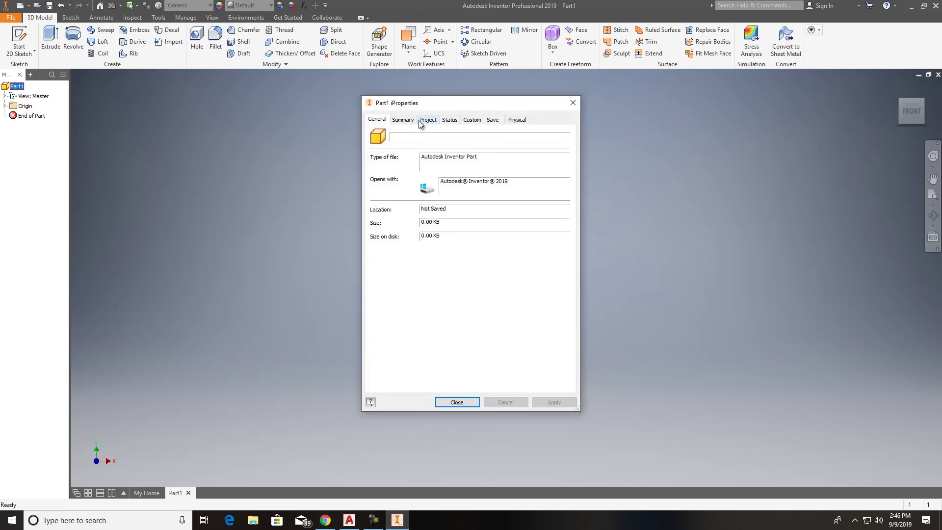
{"action": "left_click", "coordinate": [428, 120]}
{"action": "left_click", "coordinate": [516, 119]}
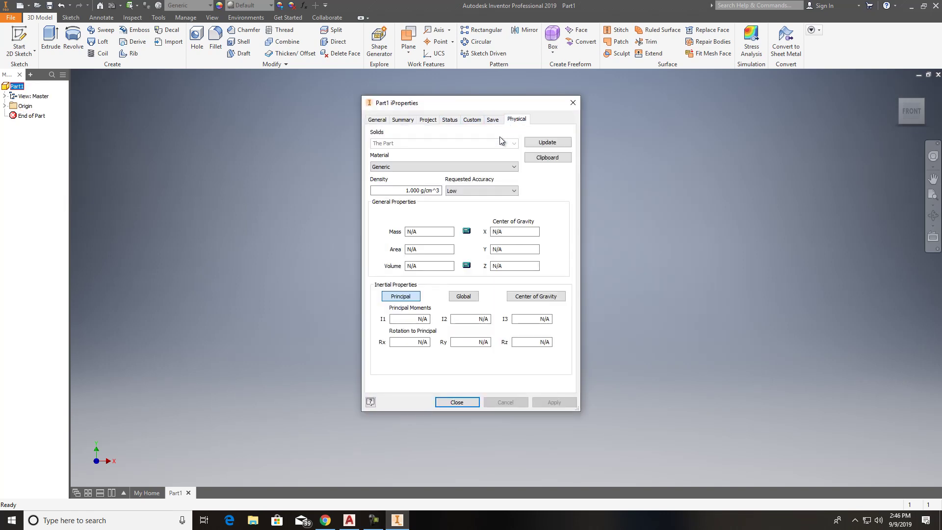
{"action": "left_click", "coordinate": [490, 167]}
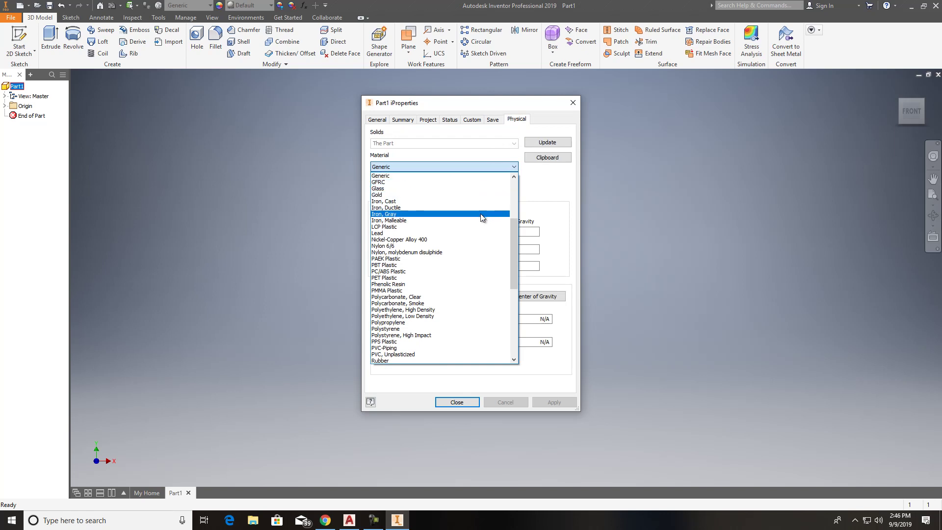
{"action": "left_click_drag", "start_coordinate": [511, 240], "coordinate": [521, 278]}
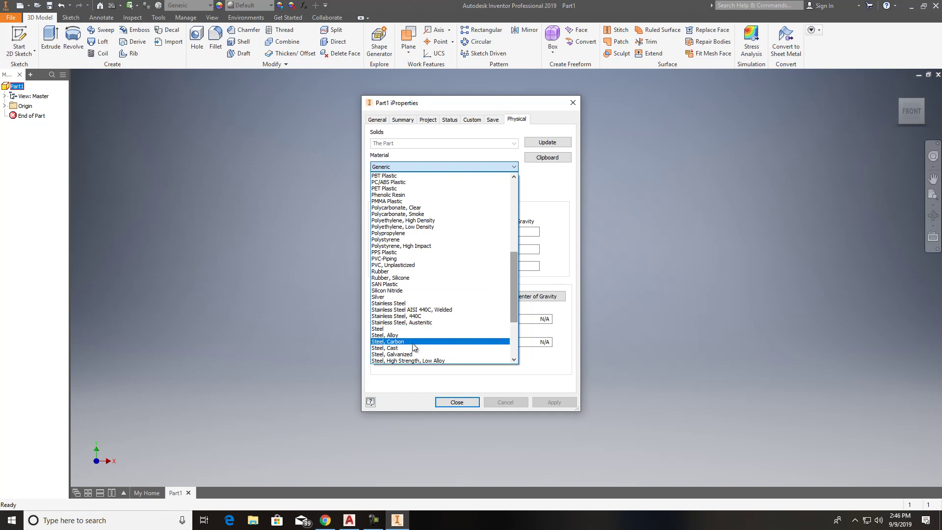
{"action": "left_click", "coordinate": [393, 342]}
{"action": "left_click", "coordinate": [536, 405]}
{"action": "left_click", "coordinate": [468, 402]}
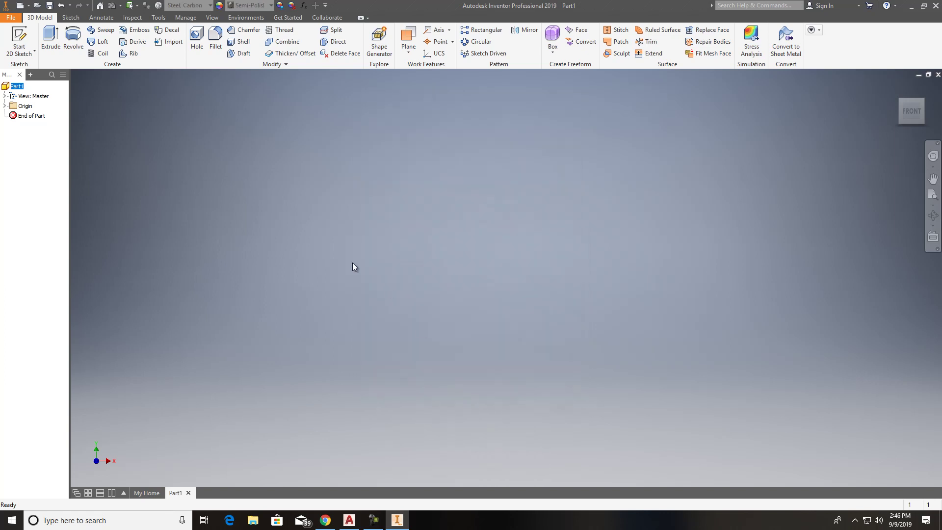
Step: Start a new 2D sketch on an origin plane
{"action": "left_click", "coordinate": [33, 51]}
{"action": "left_click", "coordinate": [55, 78]}
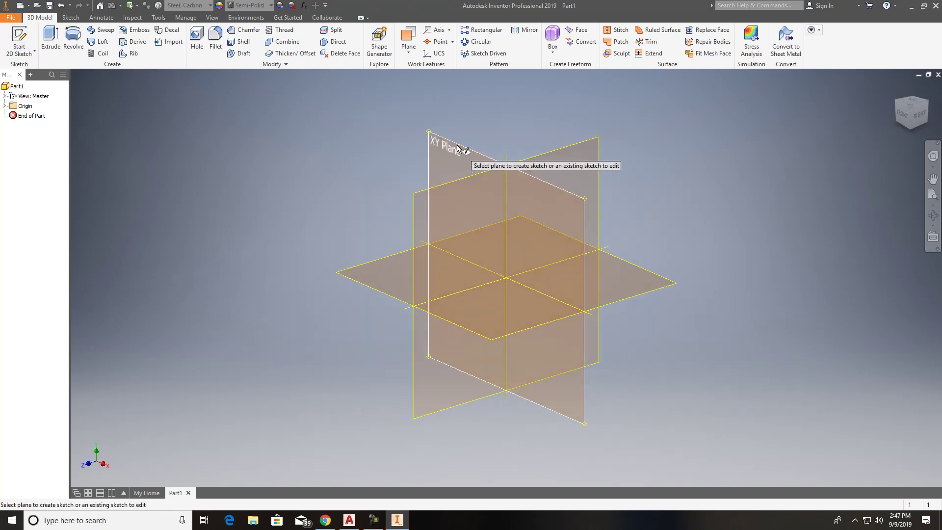
{"action": "left_click", "coordinate": [457, 143]}
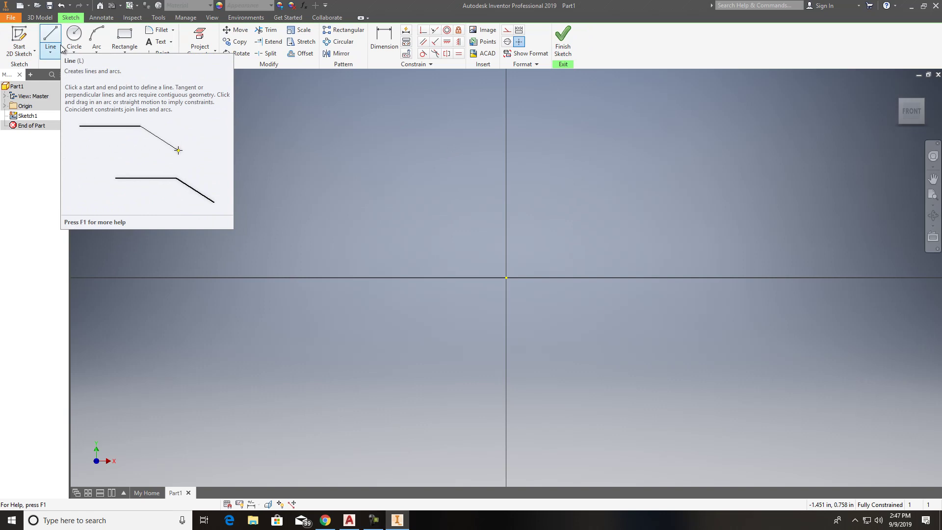
Step: Draw concentric circles of 1.250 and 1.000 in diameter centred on the origin
{"action": "left_click", "coordinate": [74, 38]}
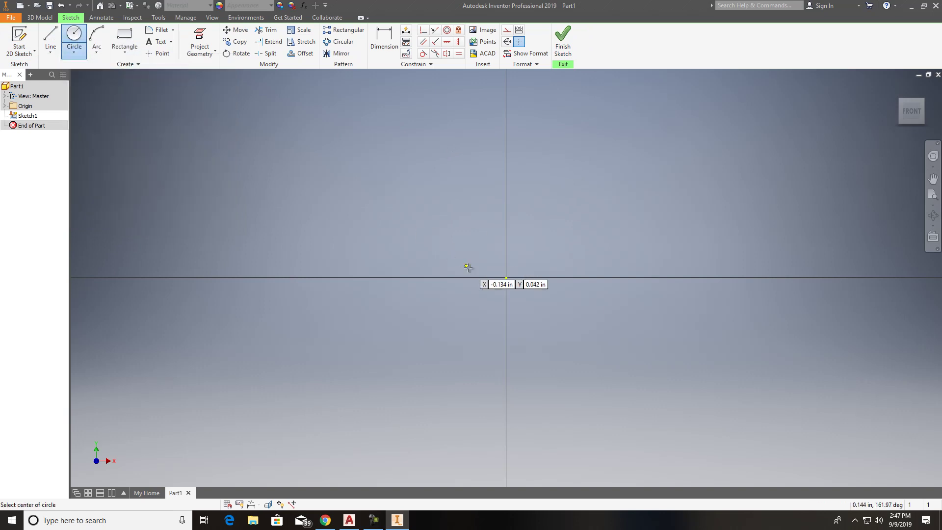
{"action": "left_click", "coordinate": [506, 277]}
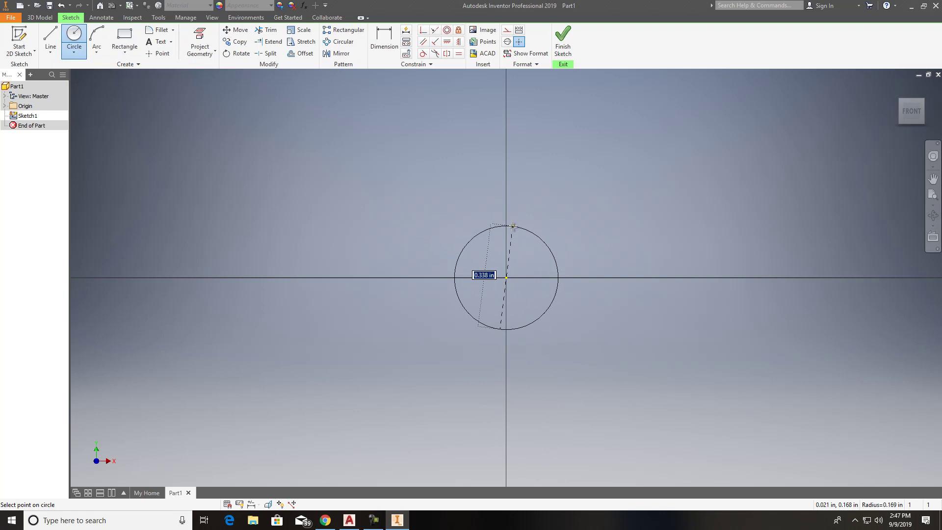
{"action": "type", "text": "1.25"}
{"action": "key", "text": "Return"}
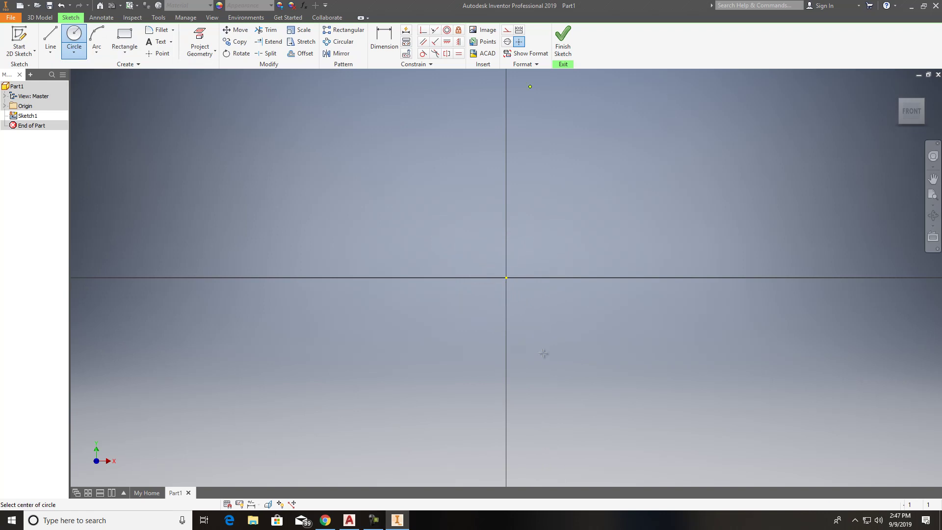
{"action": "left_click", "coordinate": [501, 264]}
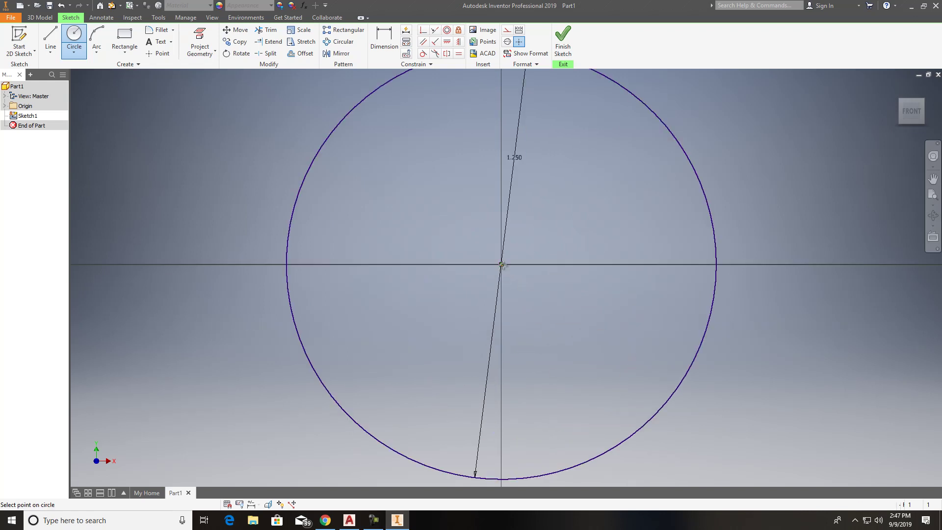
{"action": "type", "text": "1"}
{"action": "key", "text": "Return"}
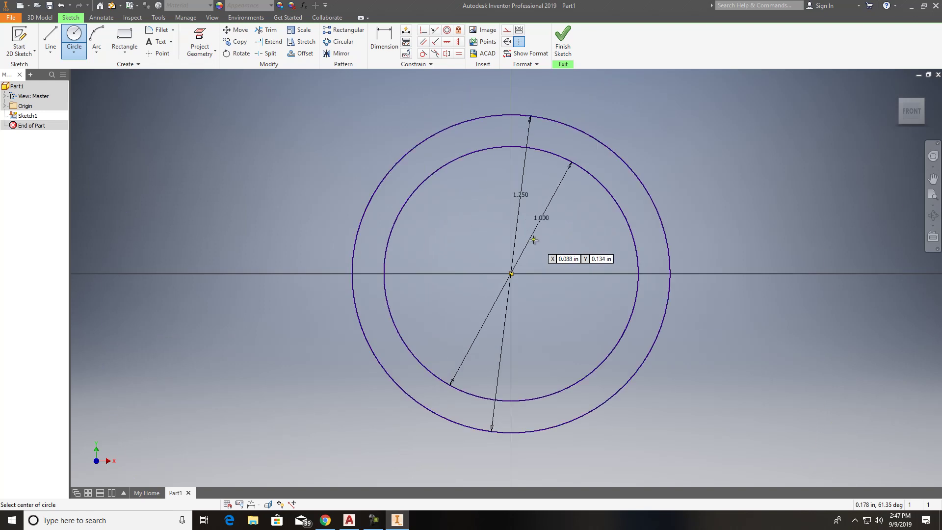
{"action": "scroll", "coordinate": [533, 238], "scroll_direction": "down", "scroll_amount": 3}
{"action": "left_click", "coordinate": [51, 42]}
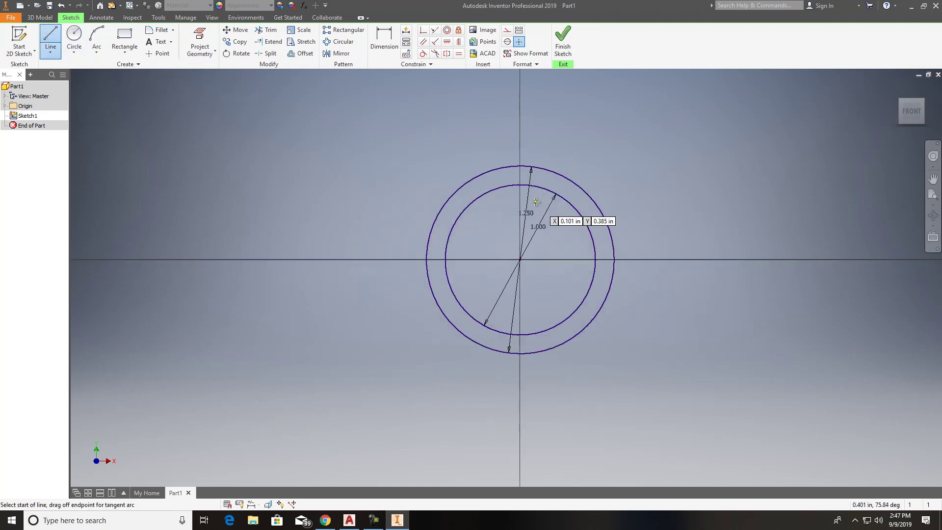
Step: Draw a 6.500 in line starting at the sketch origin
{"action": "left_click", "coordinate": [520, 260]}
{"action": "middle_click_drag", "start_coordinate": [684, 258], "coordinate": [265, 240]}
{"action": "scroll", "coordinate": [266, 241], "scroll_direction": "up", "scroll_amount": 1}
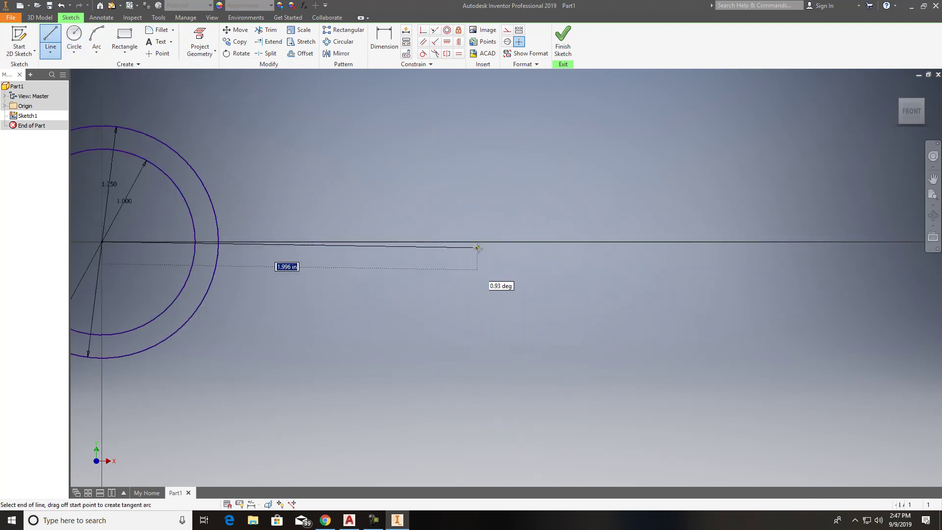
{"action": "type", "text": "6.5"}
{"action": "key", "text": "Return"}
{"action": "scroll", "coordinate": [523, 259], "scroll_direction": "up", "scroll_amount": 5}
{"action": "scroll", "coordinate": [523, 258], "scroll_direction": "down", "scroll_amount": 5}
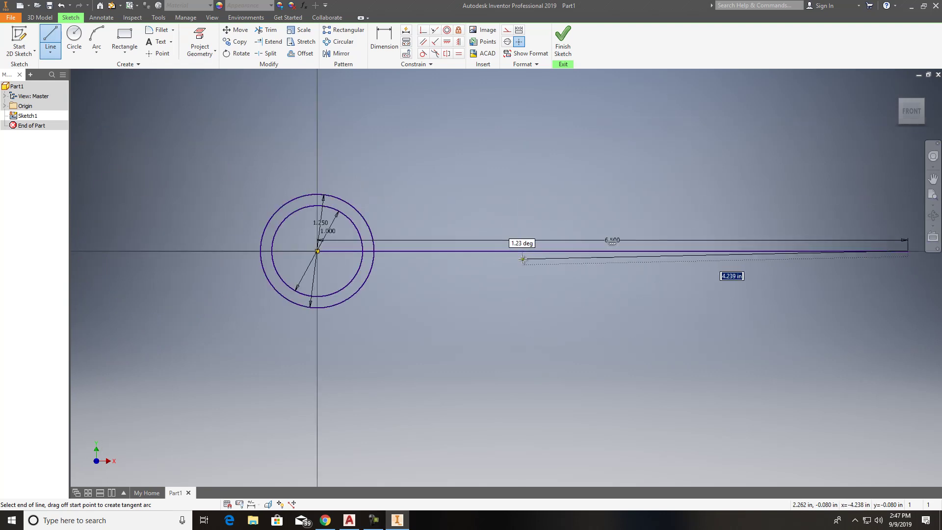
{"action": "key", "text": "Escape"}
{"action": "middle_click_drag", "start_coordinate": [630, 250], "coordinate": [594, 241]}
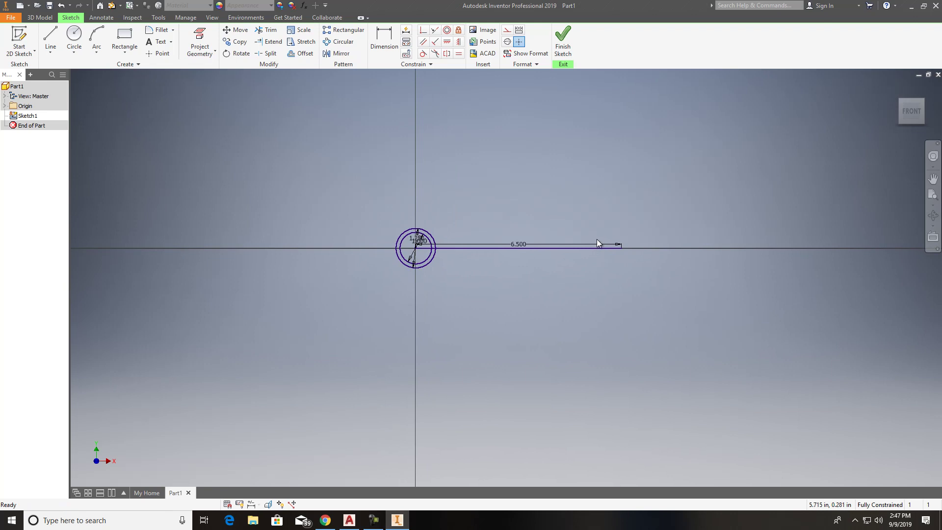
Step: Add 2.000 and 1.250 diameter circles centred on the line's far end
{"action": "left_click", "coordinate": [74, 36]}
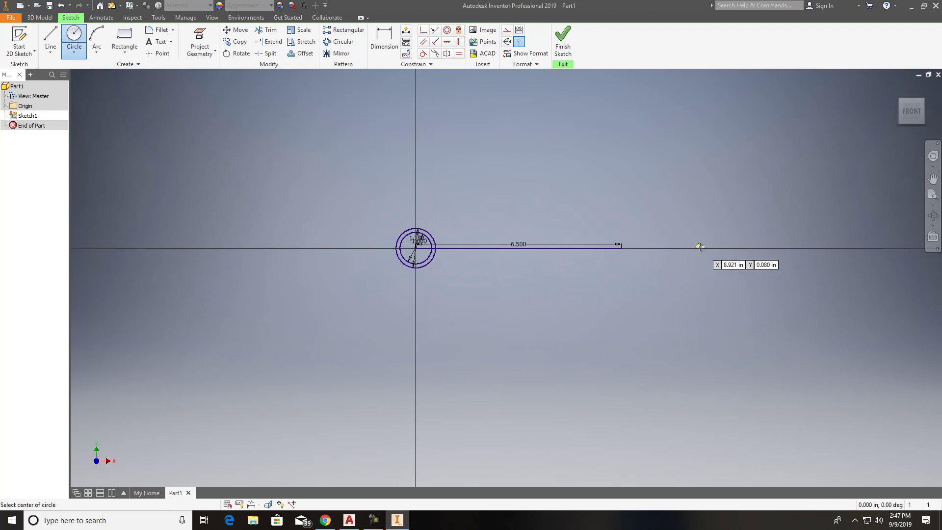
{"action": "left_click", "coordinate": [621, 247]}
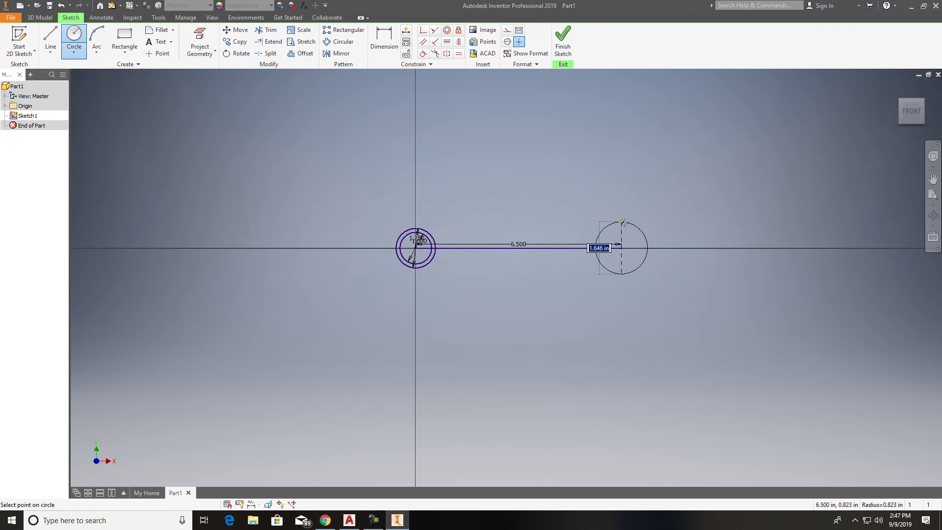
{"action": "type", "text": "2"}
{"action": "key", "text": "Return"}
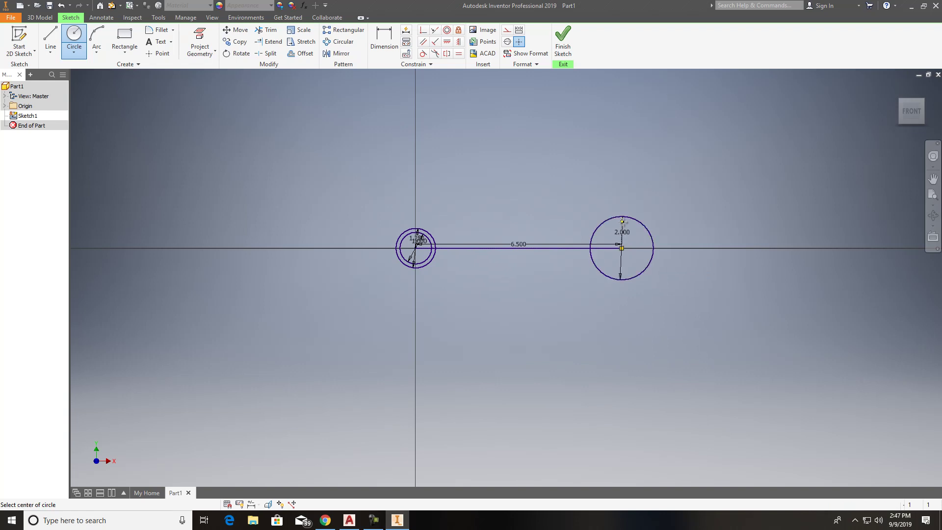
{"action": "left_click", "coordinate": [621, 248]}
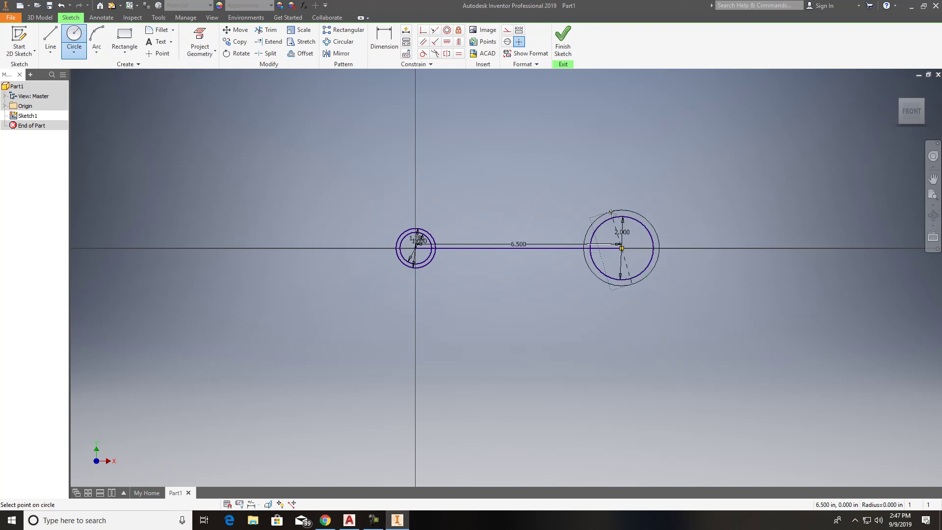
{"action": "scroll", "coordinate": [609, 209], "scroll_direction": "down", "scroll_amount": 2}
{"action": "scroll", "coordinate": [610, 210], "scroll_direction": "up", "scroll_amount": 3}
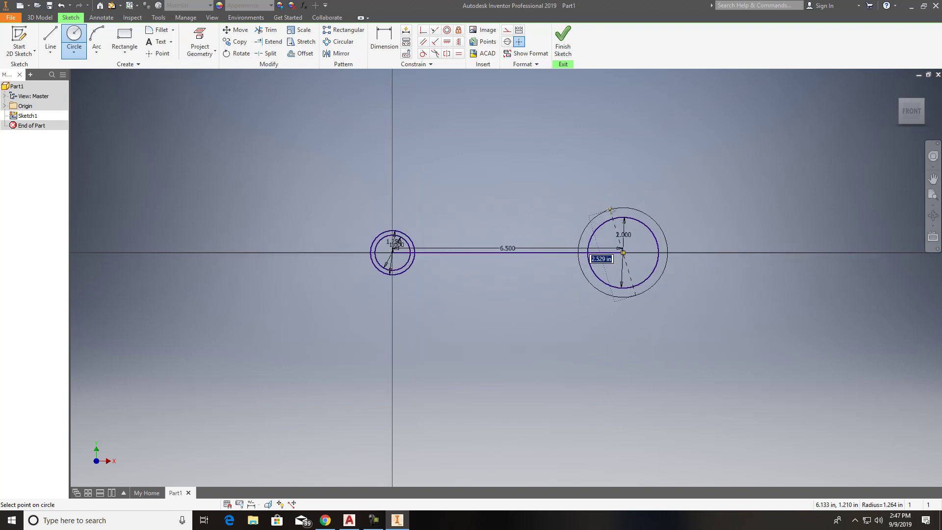
{"action": "type", "text": "1.25"}
{"action": "key", "text": "Return"}
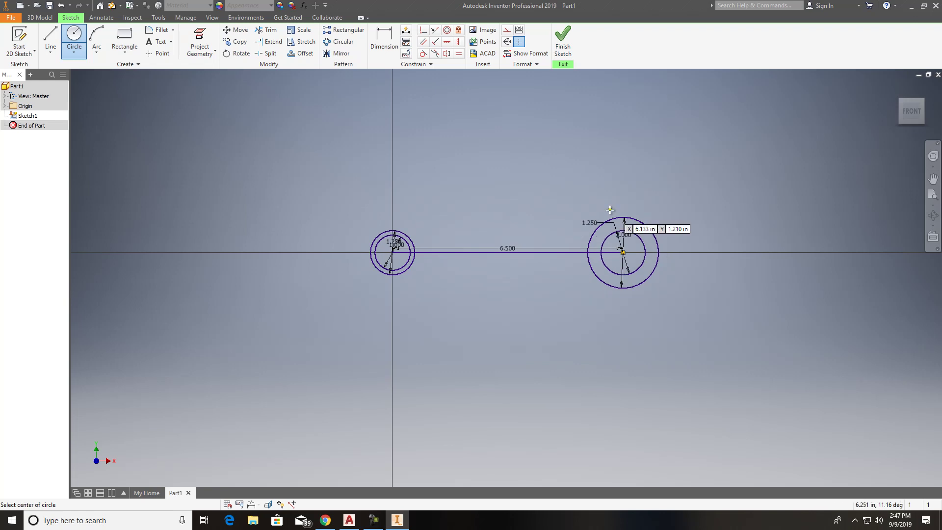
{"action": "key", "text": "Escape"}
Step: Change the 1.250 circle's diameter dimension to 2.500
{"action": "double_click", "coordinate": [593, 221]}
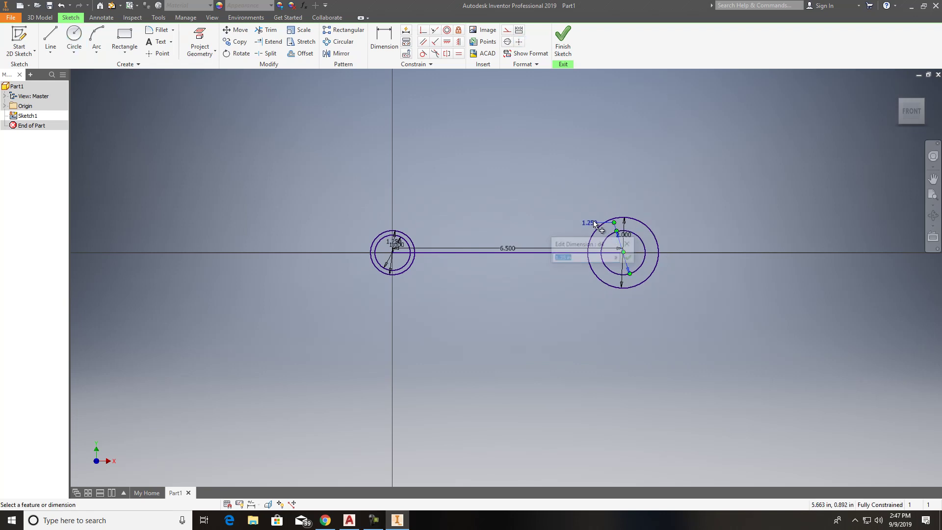
{"action": "type", "text": "2.5"}
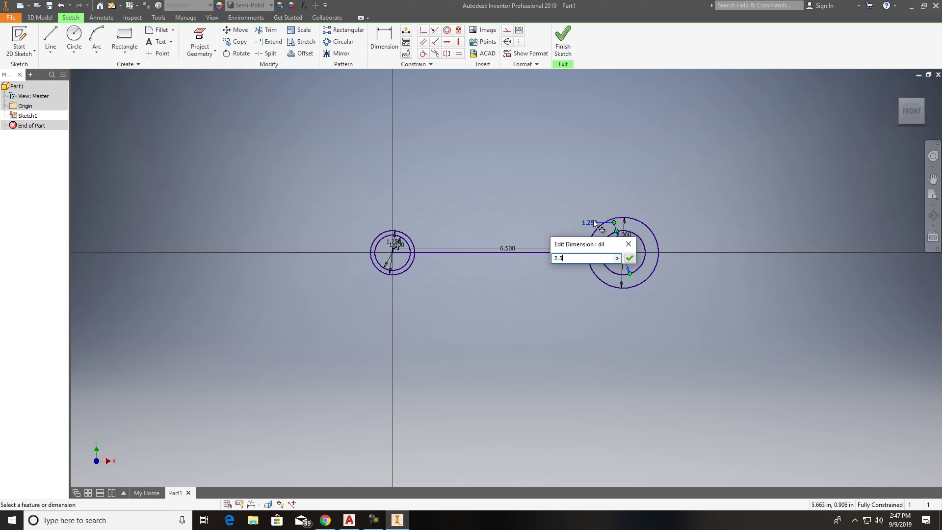
{"action": "key", "text": "Return"}
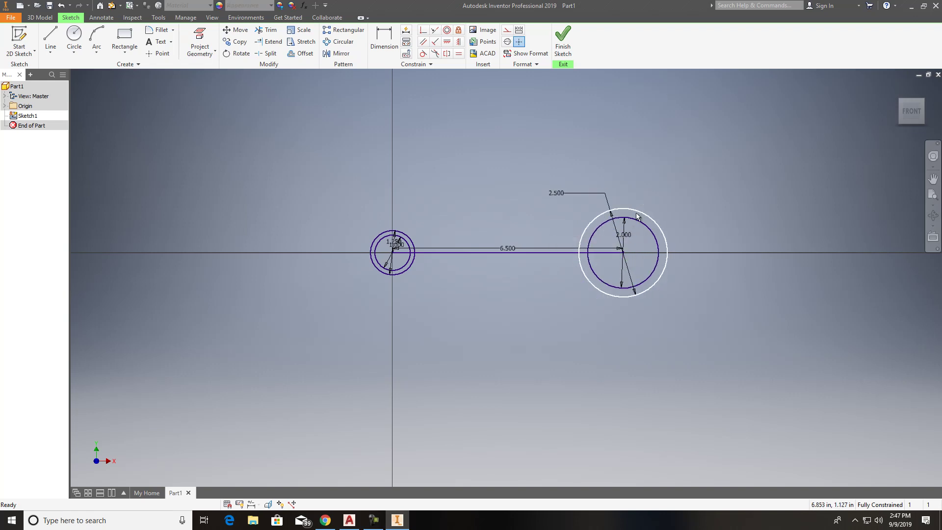
{"action": "key", "text": "l"}
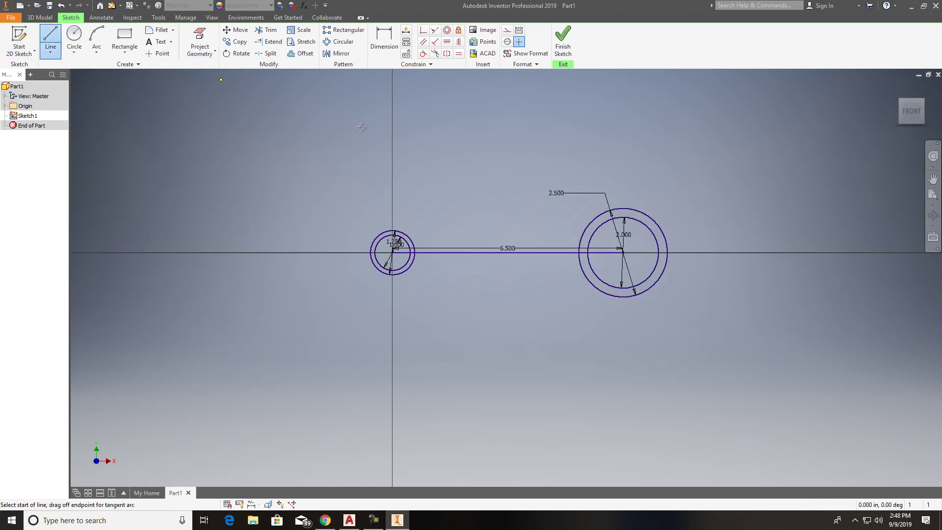
Step: Draw a vertical line through the centre of the large circles
{"action": "left_click", "coordinate": [624, 207]}
{"action": "left_click", "coordinate": [623, 323]}
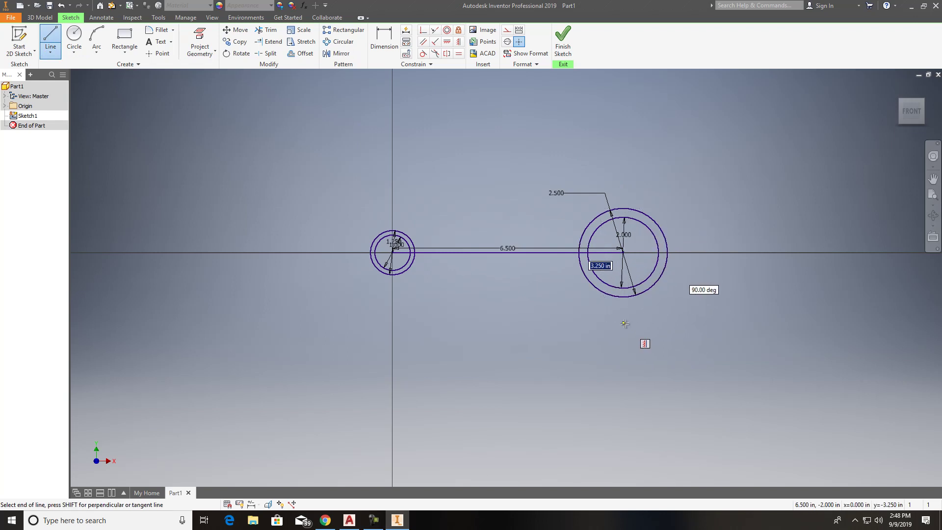
{"action": "key", "text": "Escape"}
Step: Trim away the right halves of both large circles and the vertical line above centre
{"action": "left_click", "coordinate": [268, 29]}
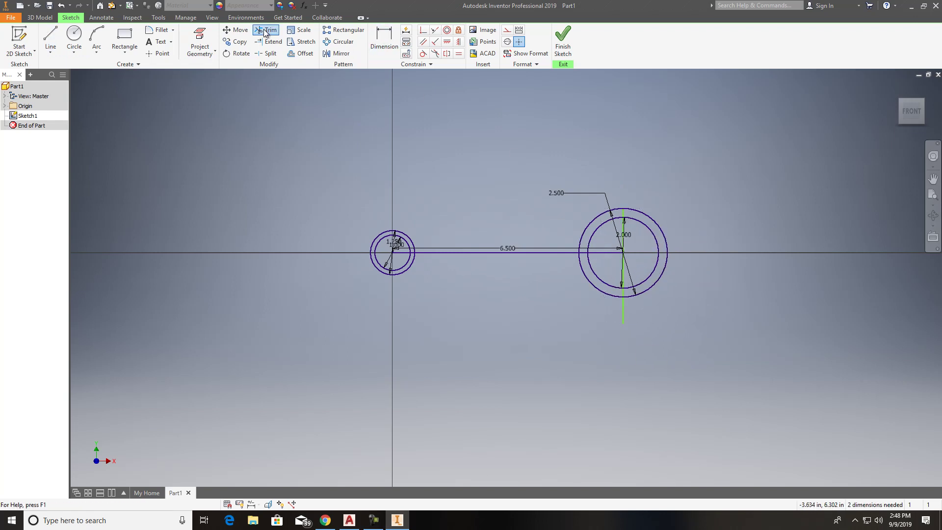
{"action": "right_click", "coordinate": [673, 169]}
{"action": "left_click", "coordinate": [672, 302]}
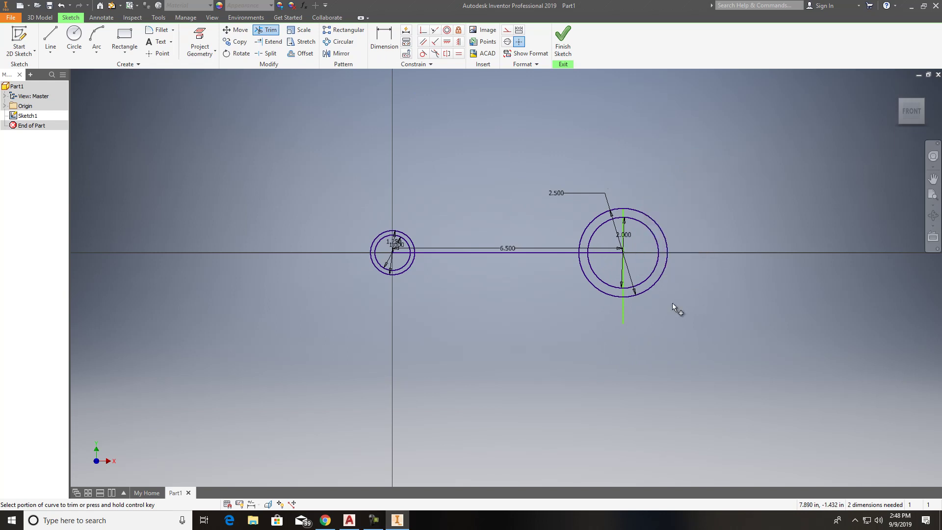
{"action": "left_click", "coordinate": [661, 275]}
{"action": "left_click", "coordinate": [657, 265]}
{"action": "left_click", "coordinate": [624, 238]}
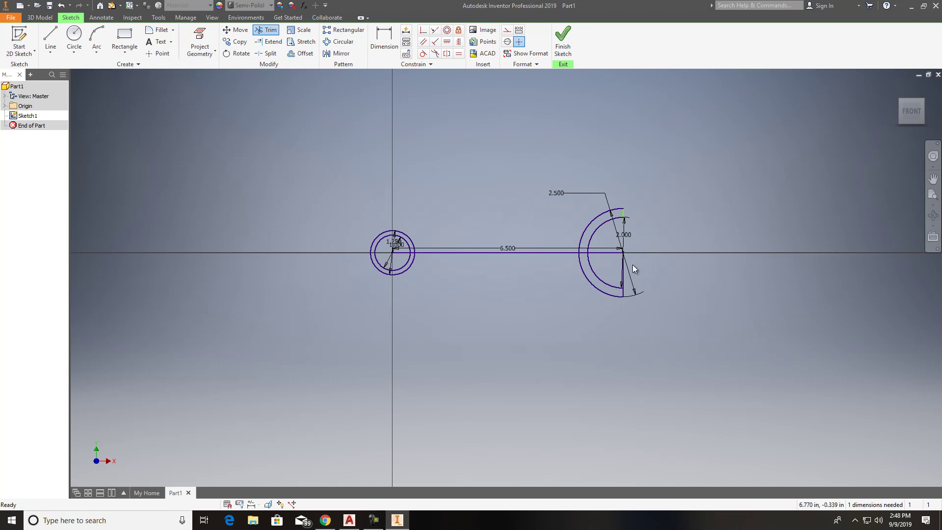
{"action": "key", "text": "Escape"}
{"action": "scroll", "coordinate": [622, 262], "scroll_direction": "down", "scroll_amount": 5}
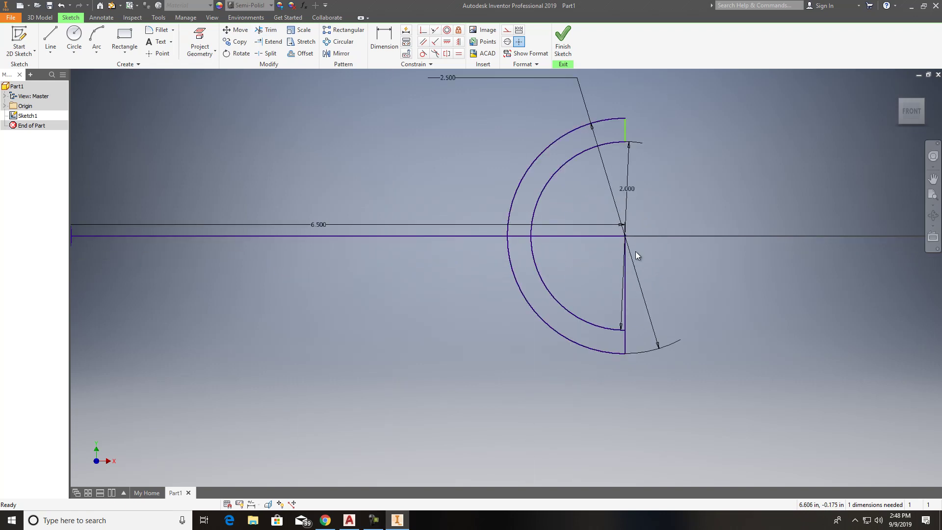
{"action": "key", "text": "x"}
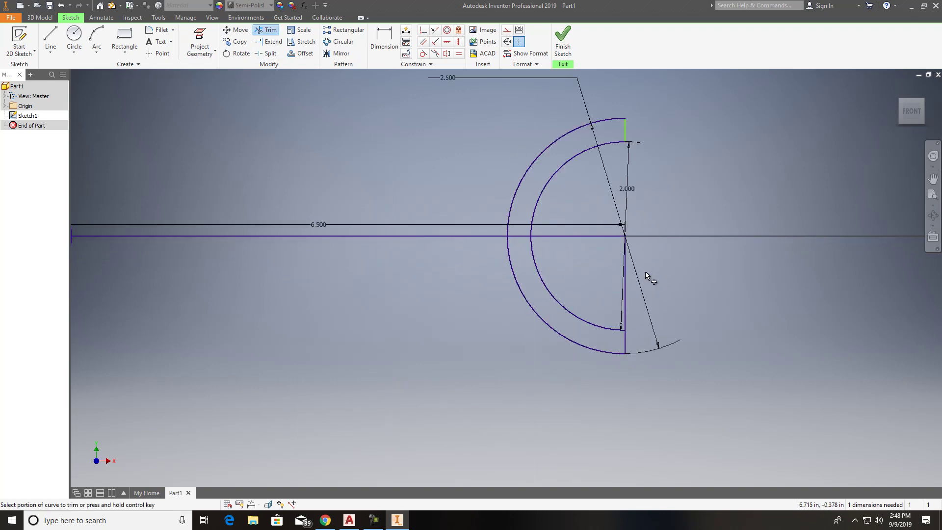
{"action": "scroll", "coordinate": [685, 258], "scroll_direction": "up", "scroll_amount": 5}
{"action": "key", "text": "Escape"}
{"action": "middle_click_drag", "start_coordinate": [566, 286], "coordinate": [475, 290]}
{"action": "left_click", "coordinate": [300, 53]}
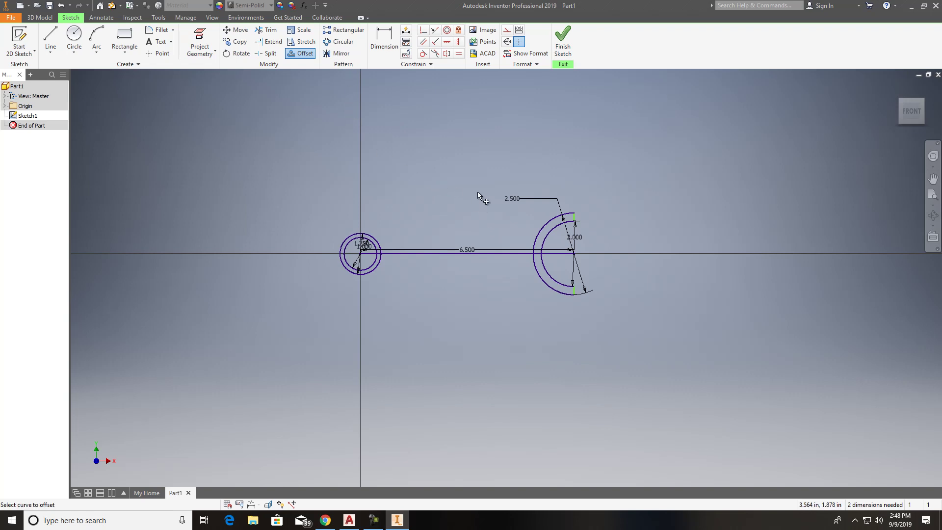
Step: Offset the centre line by .375 to create parallel shank lines
{"action": "left_click", "coordinate": [500, 253]}
{"action": "type", "text": "0.25"}
{"action": "key", "text": "Return"}
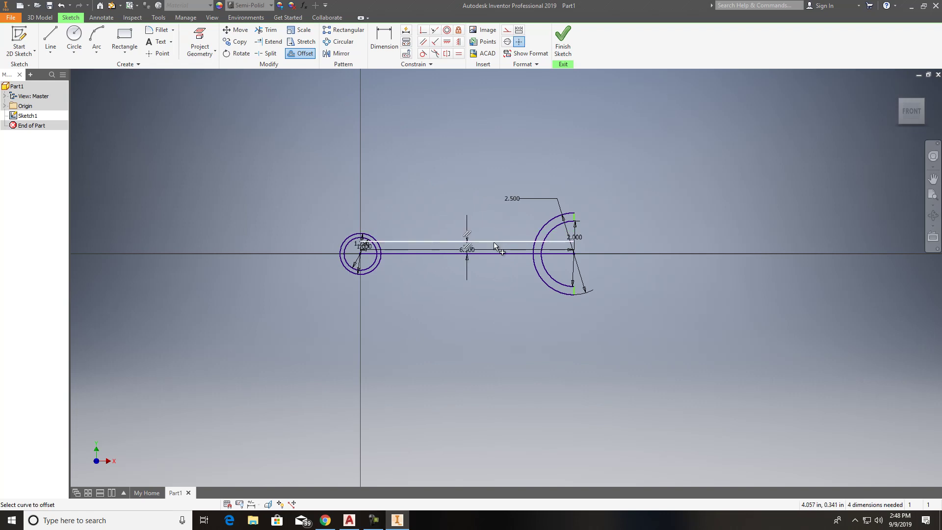
{"action": "left_click", "coordinate": [493, 253]}
{"action": "type", "text": ".37"}
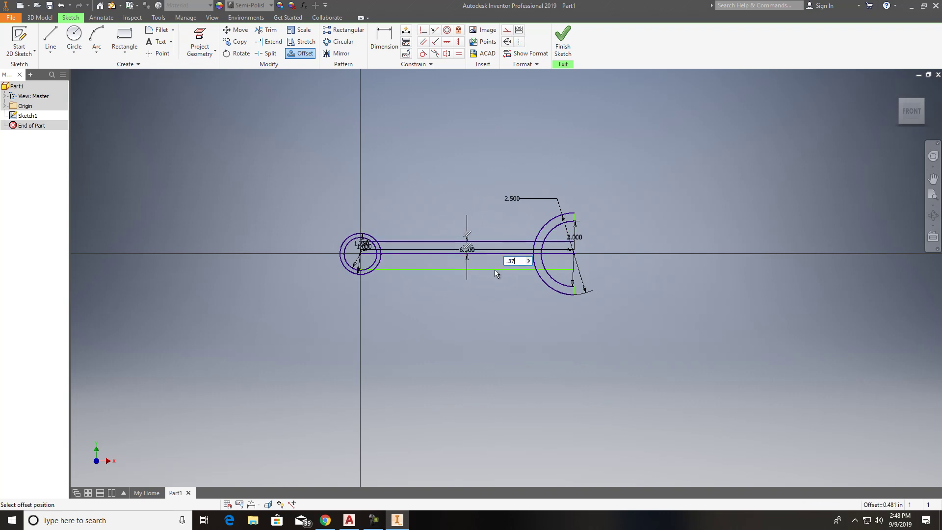
{"action": "key", "text": "Escape"}
{"action": "left_click", "coordinate": [485, 254]}
{"action": "type", "text": ".375"}
{"action": "key", "text": "Return"}
{"action": "key", "text": "Escape"}
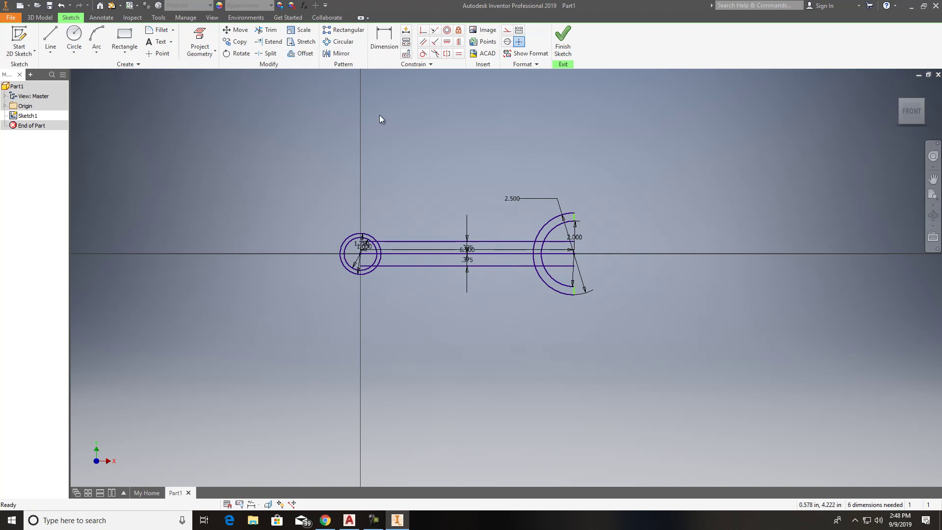
Step: Trim the top offset line back to the outer circle
{"action": "left_click", "coordinate": [265, 30]}
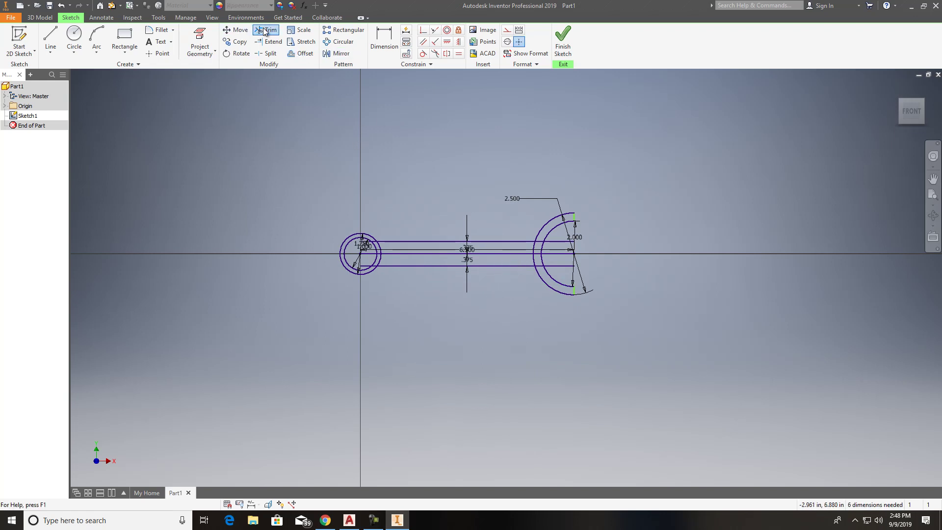
{"action": "scroll", "coordinate": [372, 243], "scroll_direction": "up", "scroll_amount": 3}
{"action": "scroll", "coordinate": [372, 243], "scroll_direction": "up", "scroll_amount": 3}
{"action": "left_click", "coordinate": [378, 238]}
Step: Trim the middle and bottom lines to the outer circle, undoing one extra trim
{"action": "left_click", "coordinate": [366, 280]}
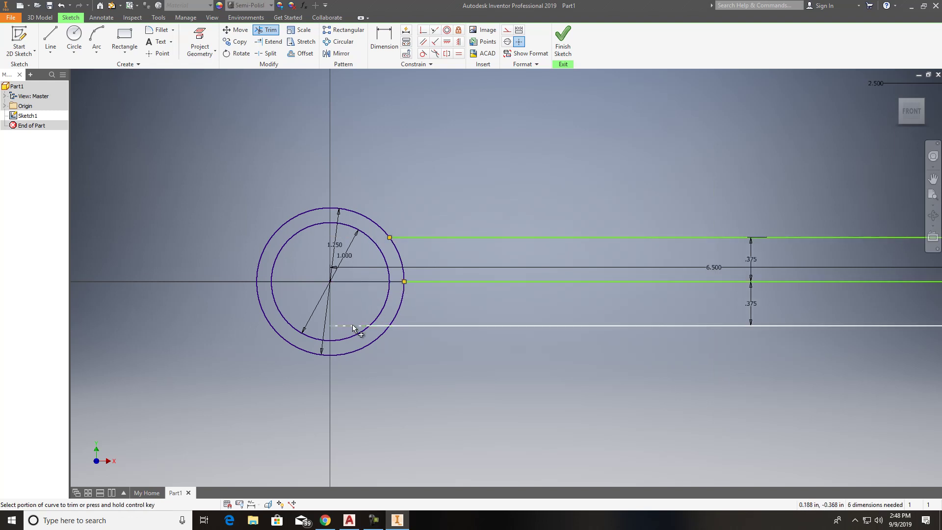
{"action": "left_click", "coordinate": [375, 325]}
{"action": "scroll", "coordinate": [441, 329], "scroll_direction": "up", "scroll_amount": 3}
{"action": "scroll", "coordinate": [441, 328], "scroll_direction": "down", "scroll_amount": 5}
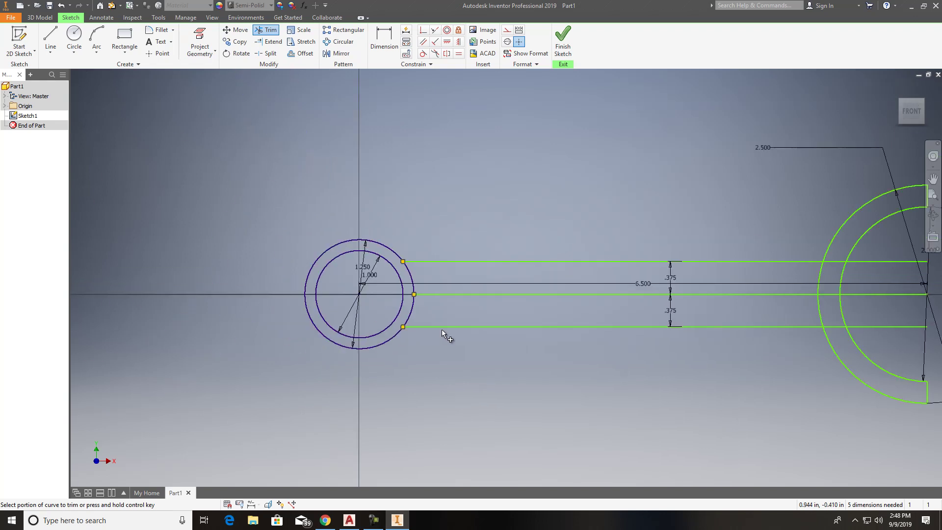
{"action": "scroll", "coordinate": [720, 299], "scroll_direction": "down", "scroll_amount": 2}
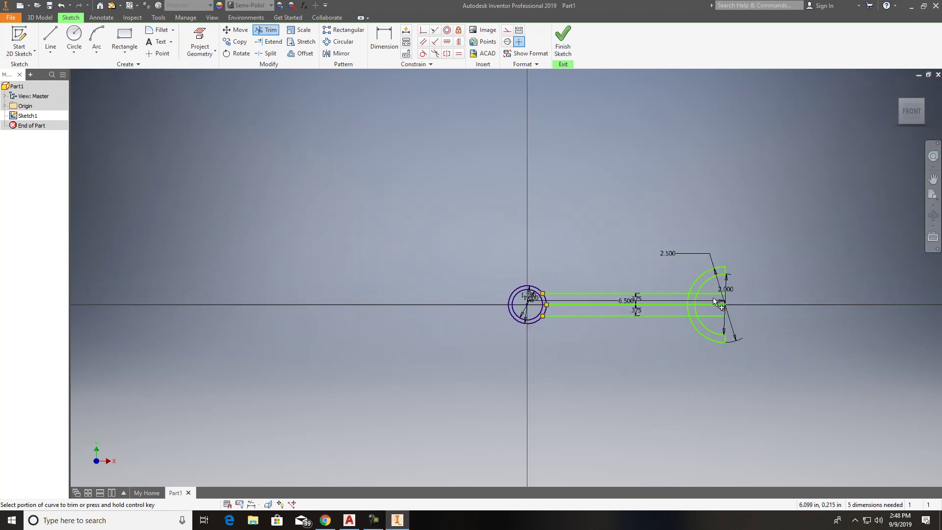
{"action": "left_click", "coordinate": [705, 293]}
{"action": "left_click", "coordinate": [709, 305]}
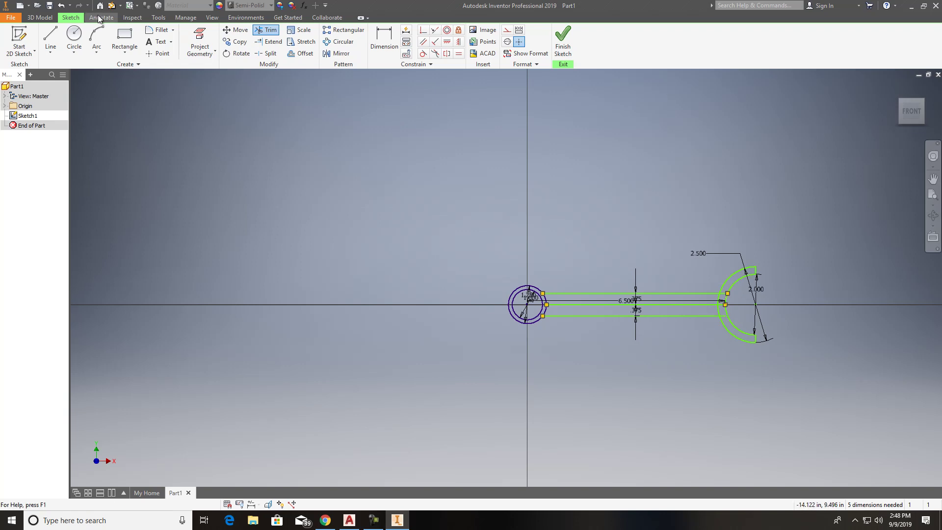
{"action": "left_click", "coordinate": [61, 6]}
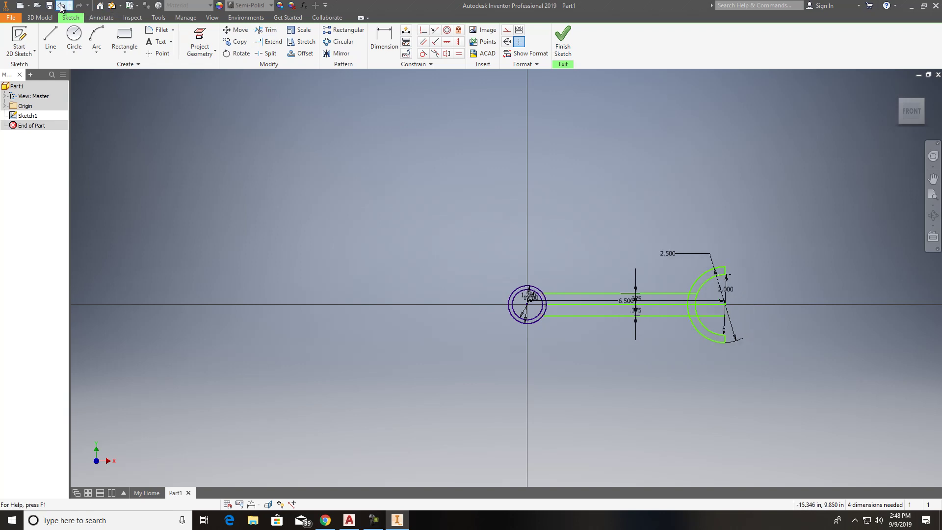
Step: Remove the 6.500 centre line and its dimensions
{"action": "scroll", "coordinate": [705, 307], "scroll_direction": "up", "scroll_amount": 3}
{"action": "scroll", "coordinate": [706, 308], "scroll_direction": "up", "scroll_amount": 3}
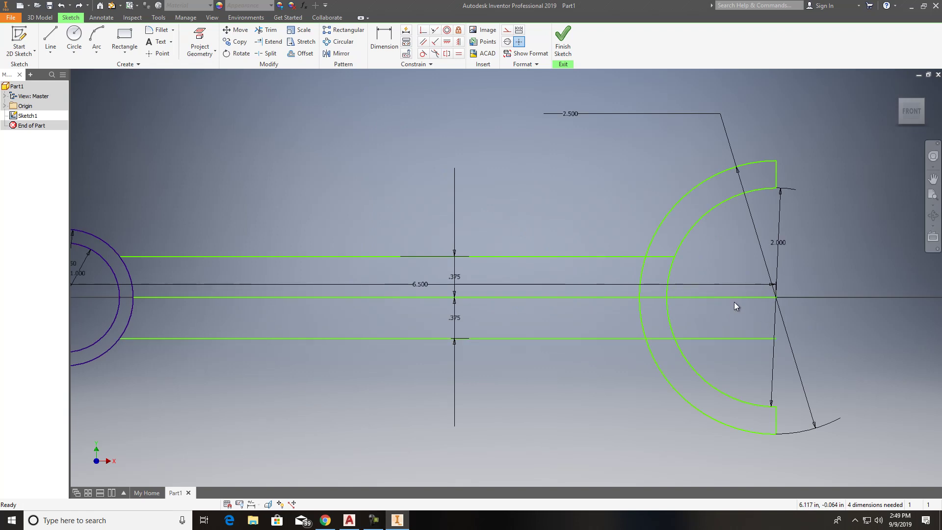
{"action": "key", "text": "ctrl+z"}
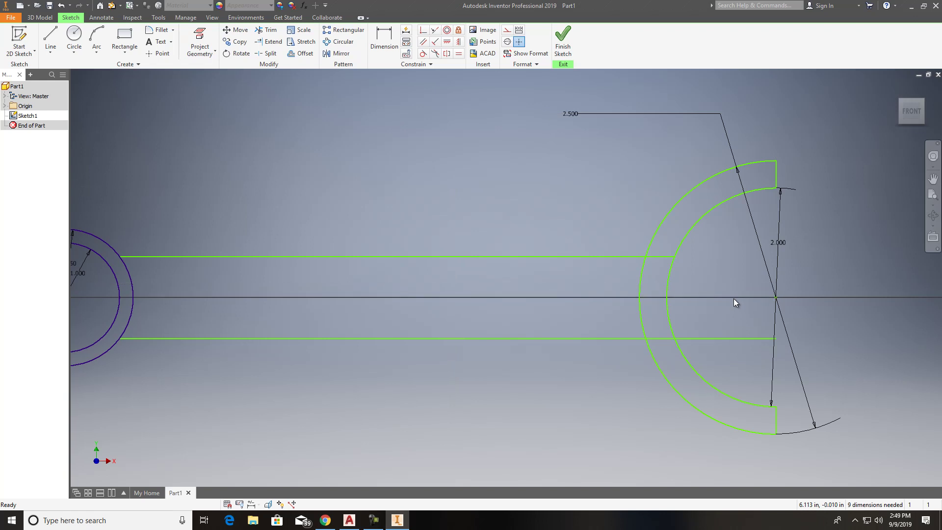
{"action": "scroll", "coordinate": [724, 305], "scroll_direction": "up", "scroll_amount": 2}
{"action": "scroll", "coordinate": [723, 313], "scroll_direction": "down", "scroll_amount": 3}
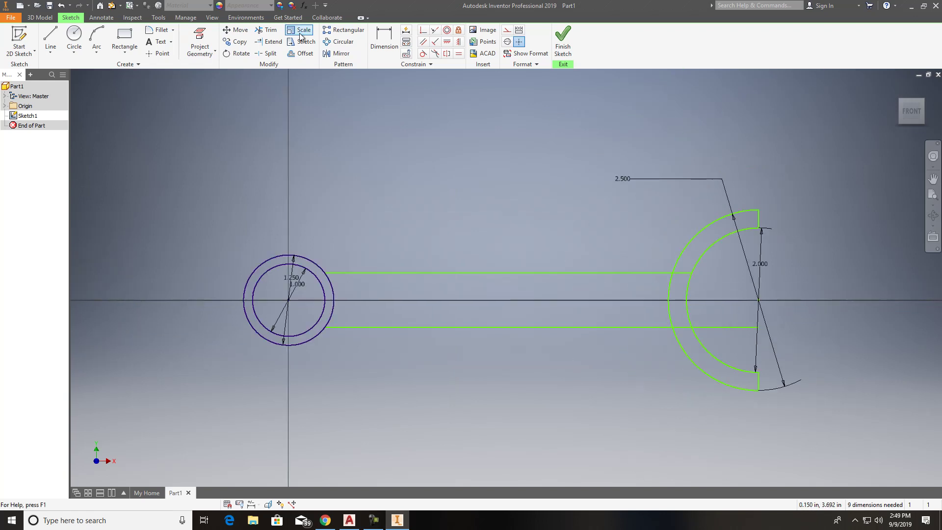
Step: Trim the shank lines between the jaw arcs and open the small ring between them
{"action": "left_click", "coordinate": [268, 30]}
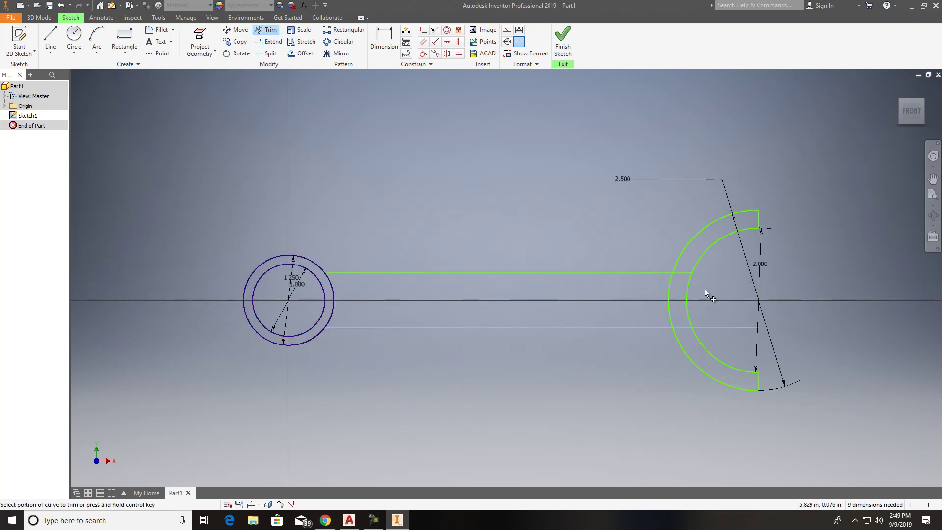
{"action": "left_click", "coordinate": [721, 327]}
{"action": "left_click", "coordinate": [681, 327]}
{"action": "left_click", "coordinate": [682, 272]}
{"action": "left_click", "coordinate": [330, 288]}
{"action": "key", "text": "Escape"}
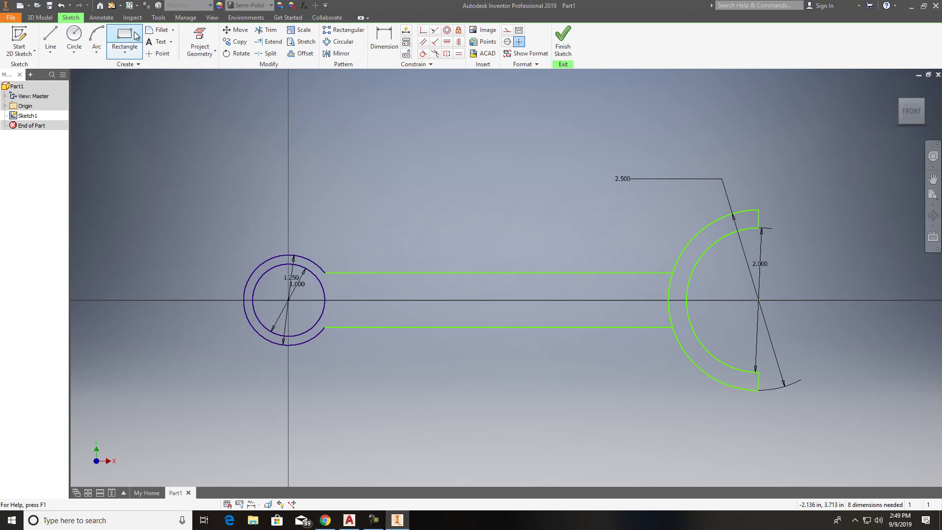
Step: Dimension the jaw arc to small circle centre distance as 6.500
{"action": "left_click", "coordinate": [384, 42]}
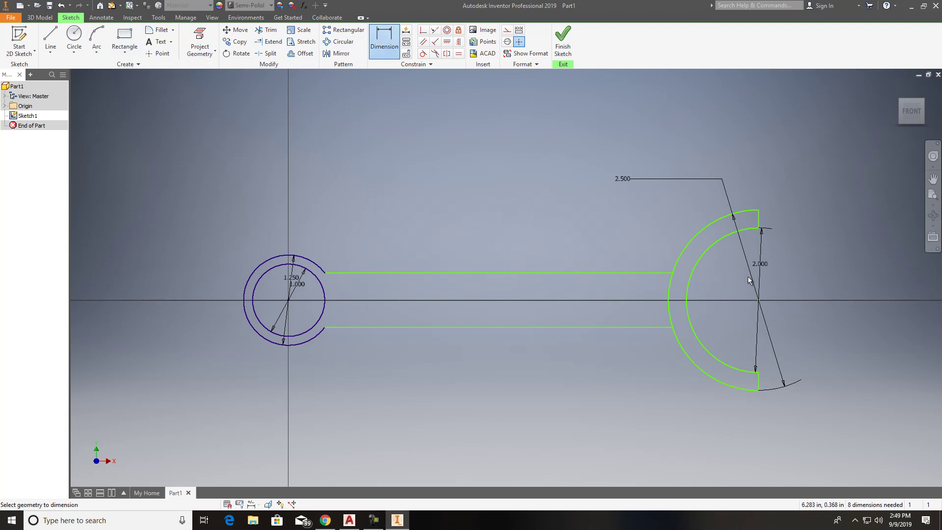
{"action": "left_click", "coordinate": [732, 230]}
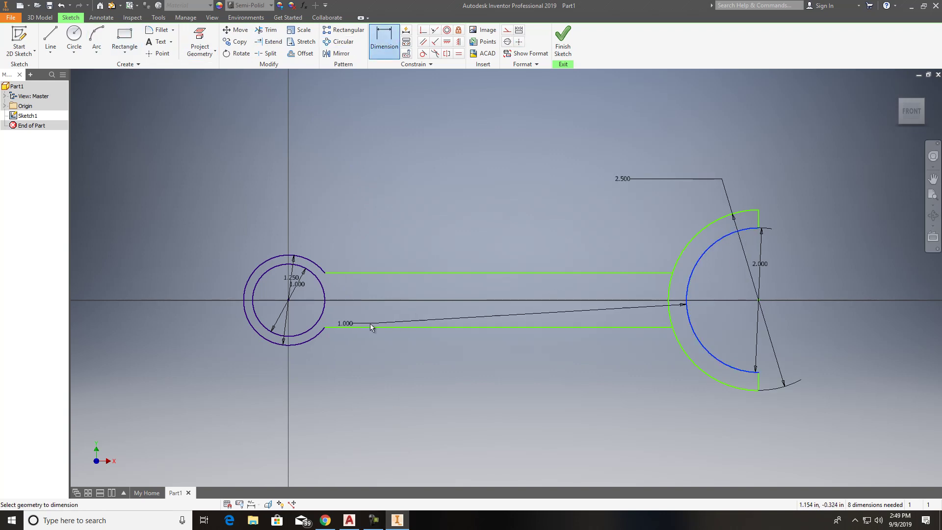
{"action": "left_click", "coordinate": [325, 290]}
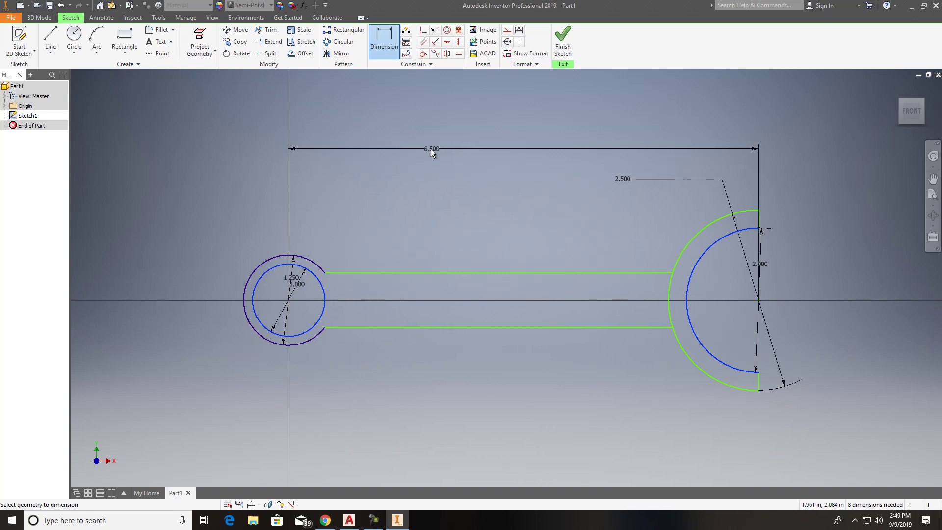
{"action": "left_click", "coordinate": [431, 149]}
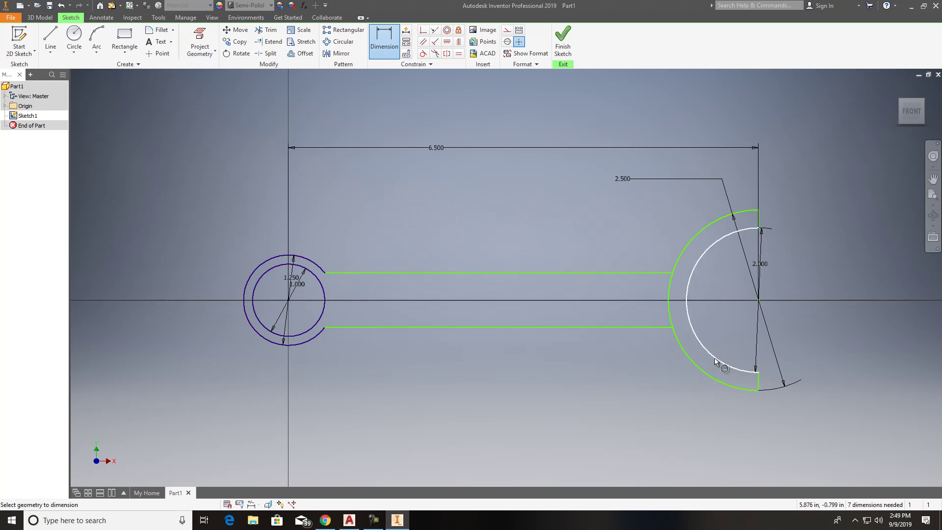
{"action": "key", "text": "Escape"}
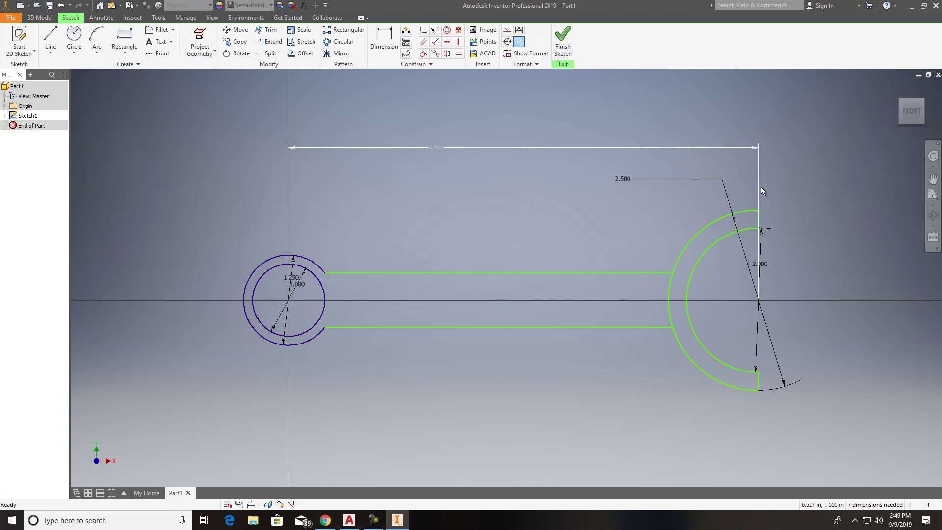
{"action": "key", "text": "l"}
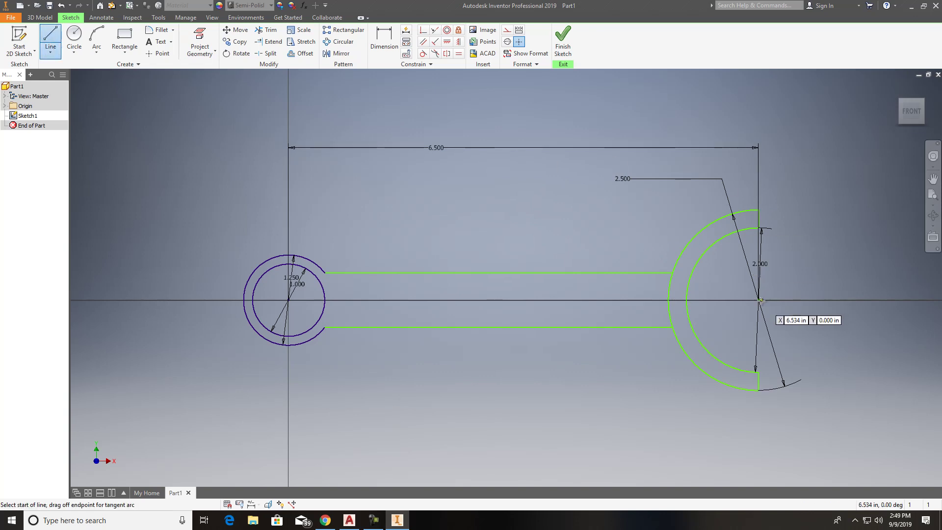
Step: From the jaw arc centre, draw a 1.500 vertical line, a .500 horizontal line, and a short drop
{"action": "left_click", "coordinate": [759, 300]}
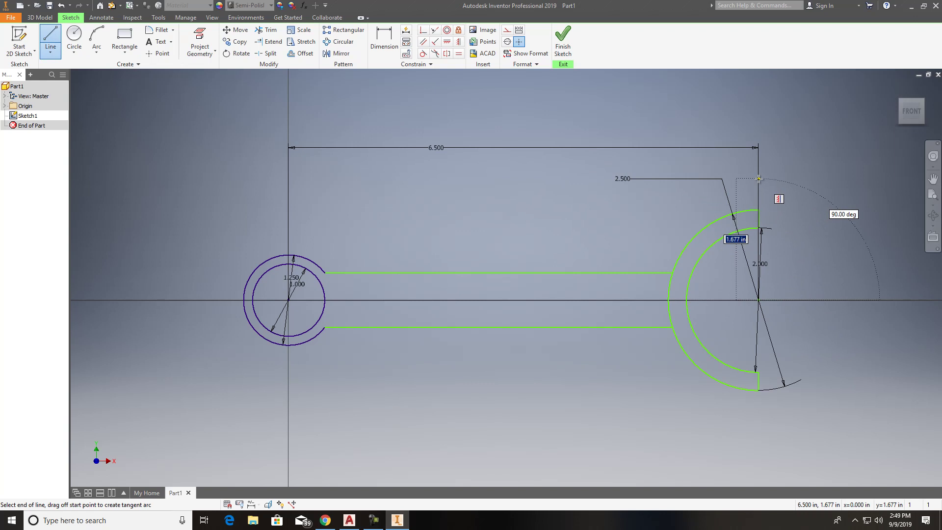
{"action": "type", "text": "1.5"}
{"action": "key", "text": "Return"}
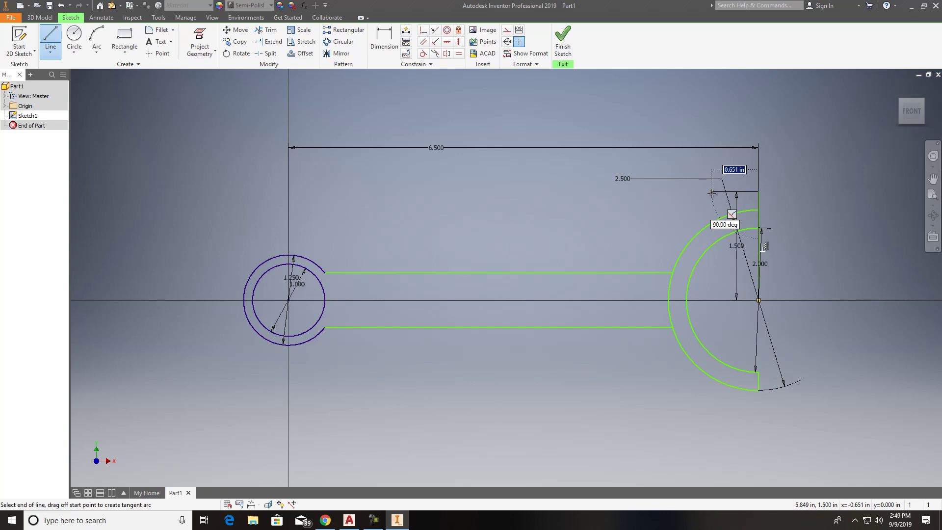
{"action": "type", "text": ".5"}
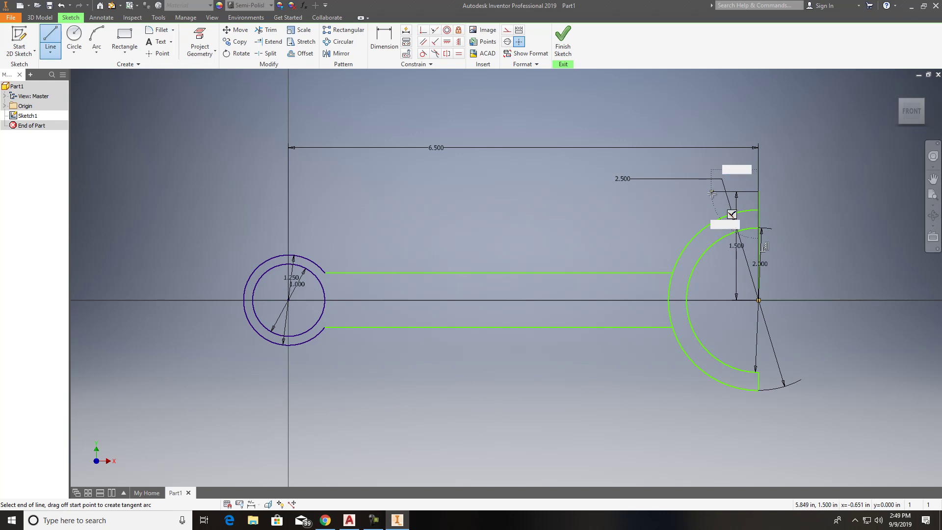
{"action": "key", "text": "Return"}
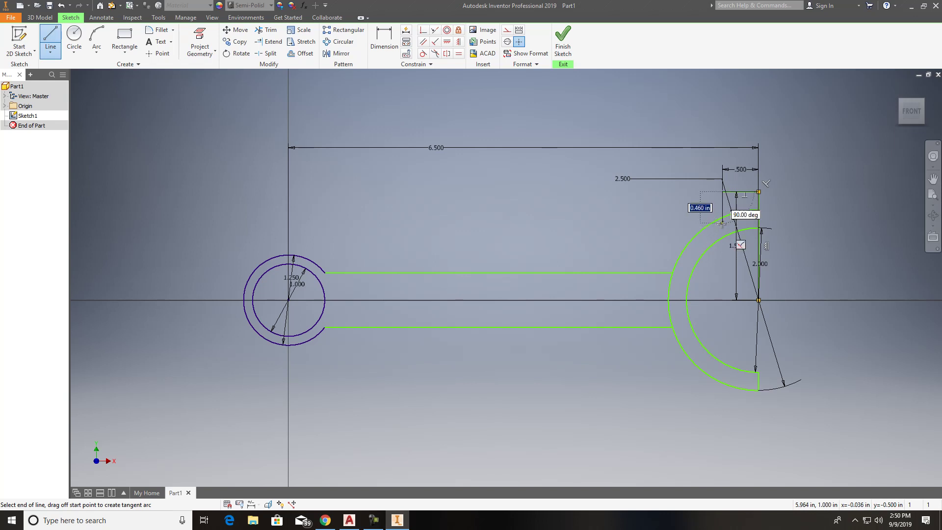
{"action": "left_click", "coordinate": [722, 209]}
{"action": "key", "text": "Escape"}
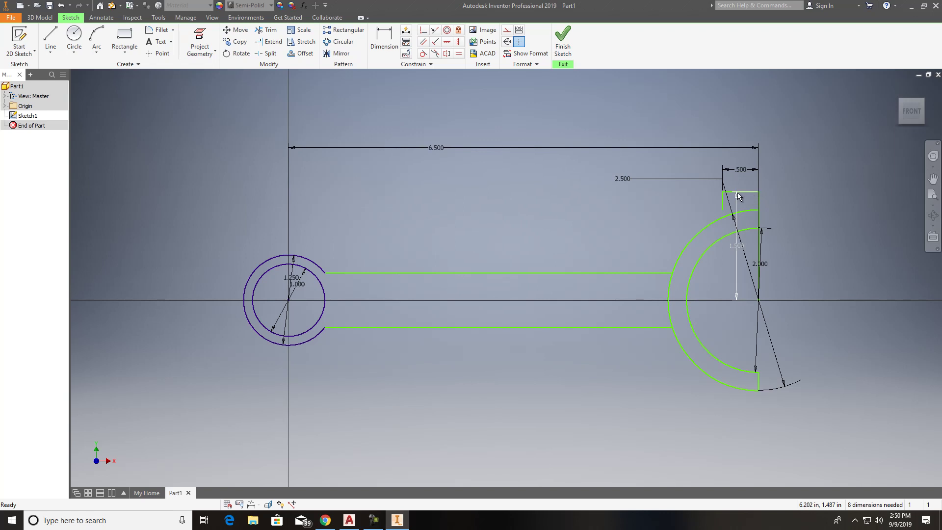
{"action": "mouse_move", "coordinate": [737, 192]}
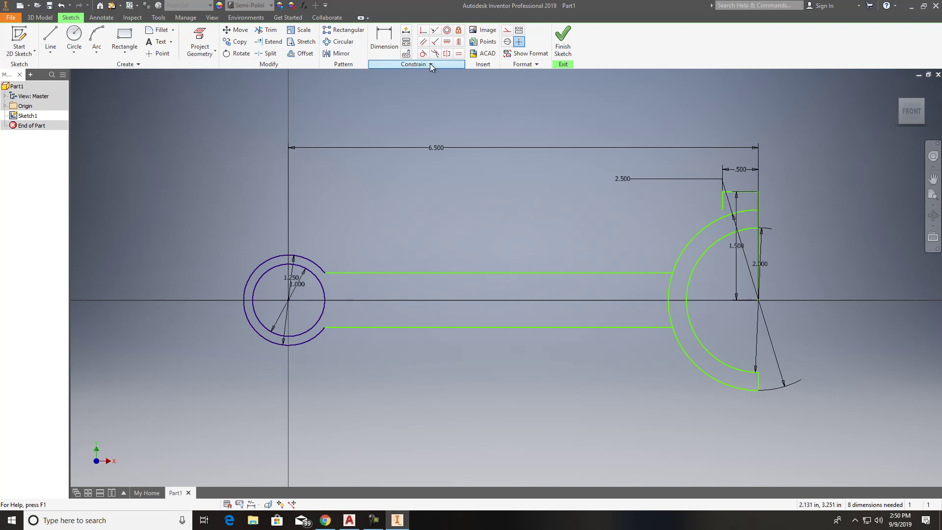
Step: Draw a .25 upward and .5 leftward line from the jaw's top endpoint
{"action": "left_click", "coordinate": [305, 56]}
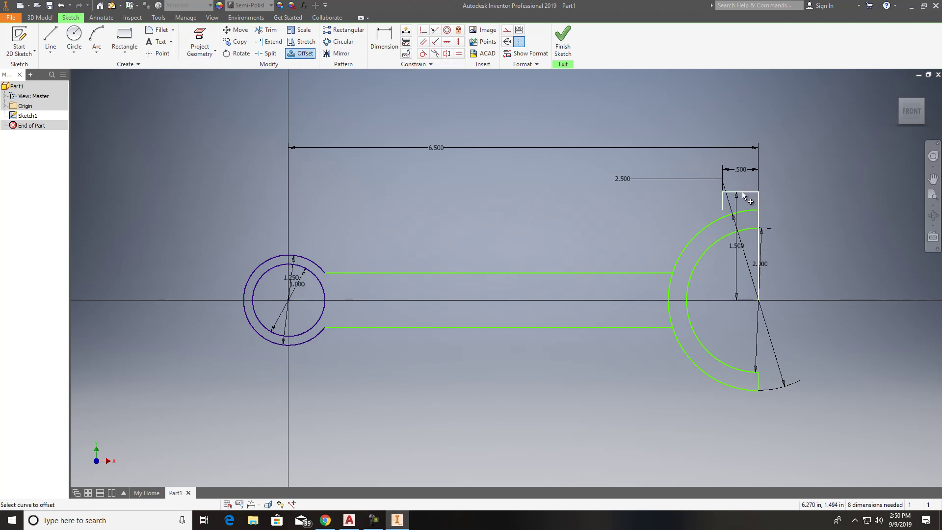
{"action": "key", "text": "l"}
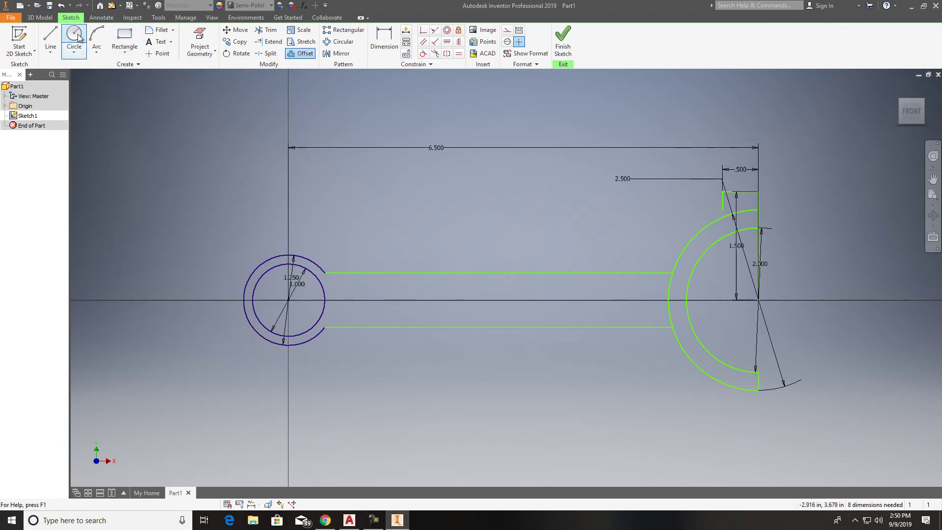
{"action": "left_click", "coordinate": [758, 191]}
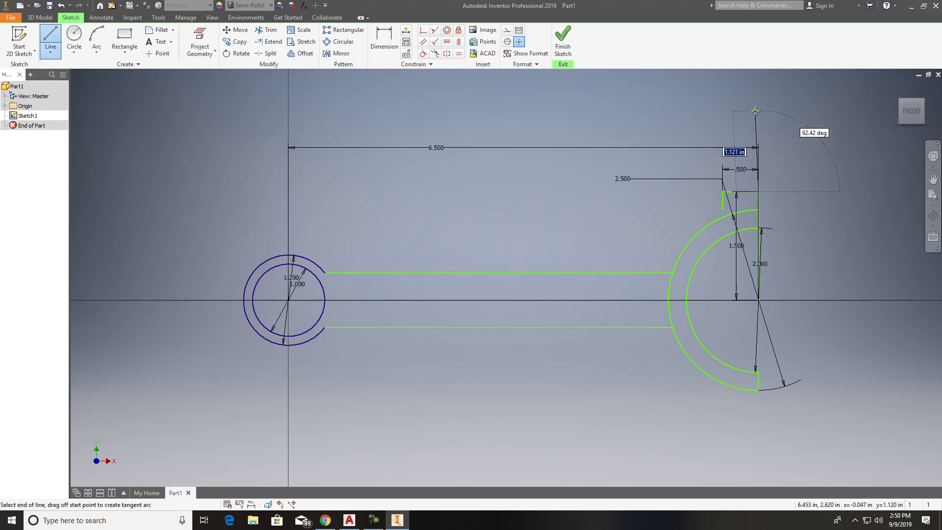
{"action": "type", "text": ".253"}
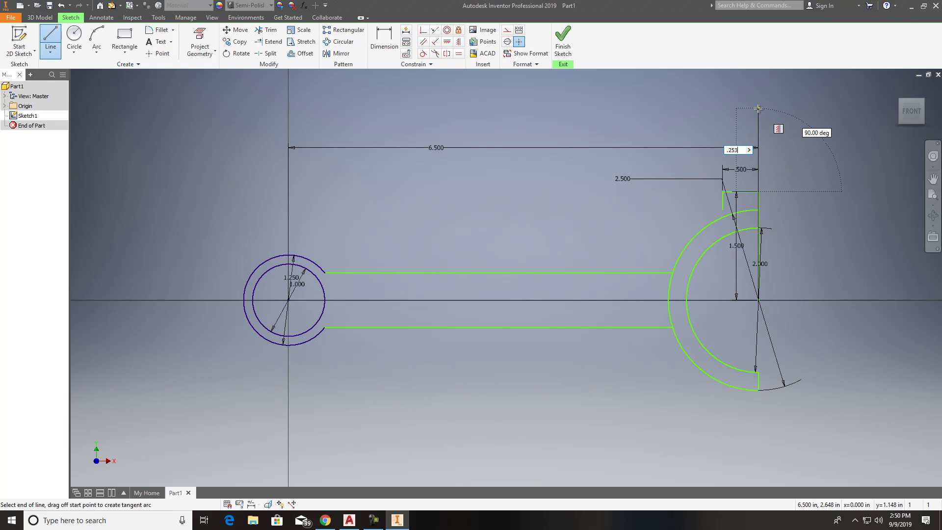
{"action": "key", "text": "Return"}
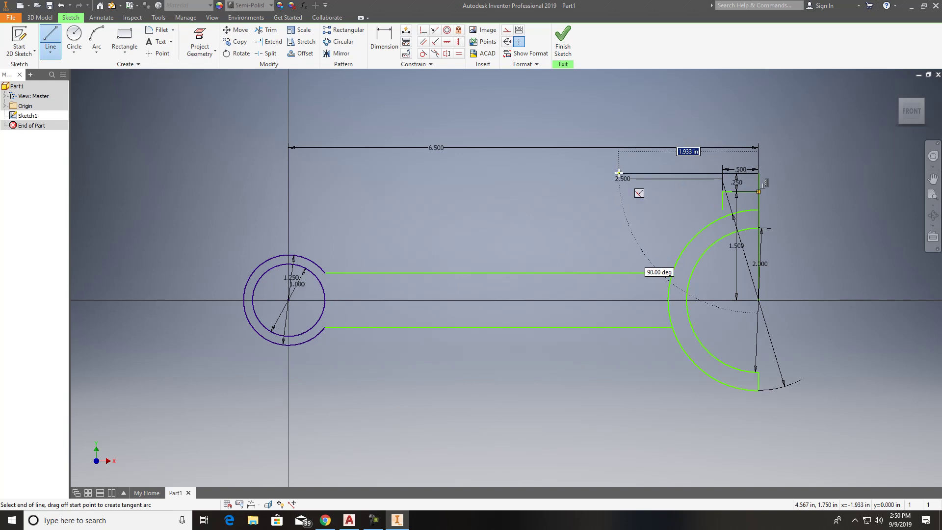
{"action": "type", "text": ".5"}
{"action": "key", "text": "Return"}
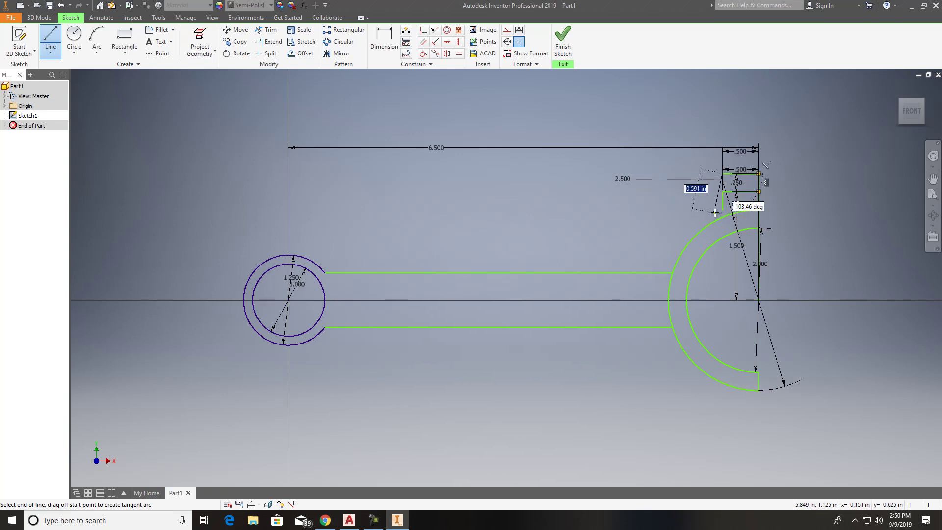
{"action": "key", "text": "Escape"}
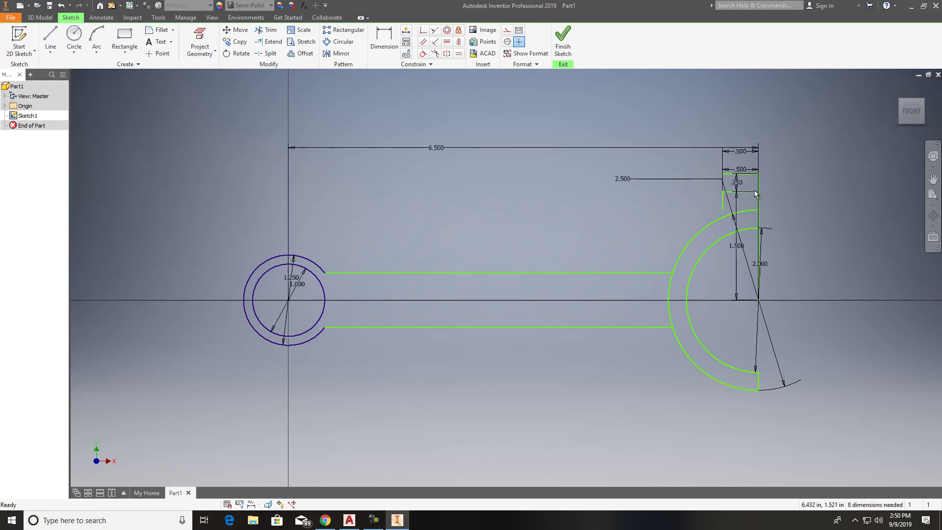
Step: Delete the stray short vertical line and draw a .25 vertical line at the tab's left end
{"action": "left_click", "coordinate": [721, 200]}
{"action": "key", "text": "Delete"}
{"action": "left_click", "coordinate": [48, 40]}
{"action": "left_click", "coordinate": [722, 172]}
{"action": "left_click", "coordinate": [50, 39]}
{"action": "left_click", "coordinate": [722, 173]}
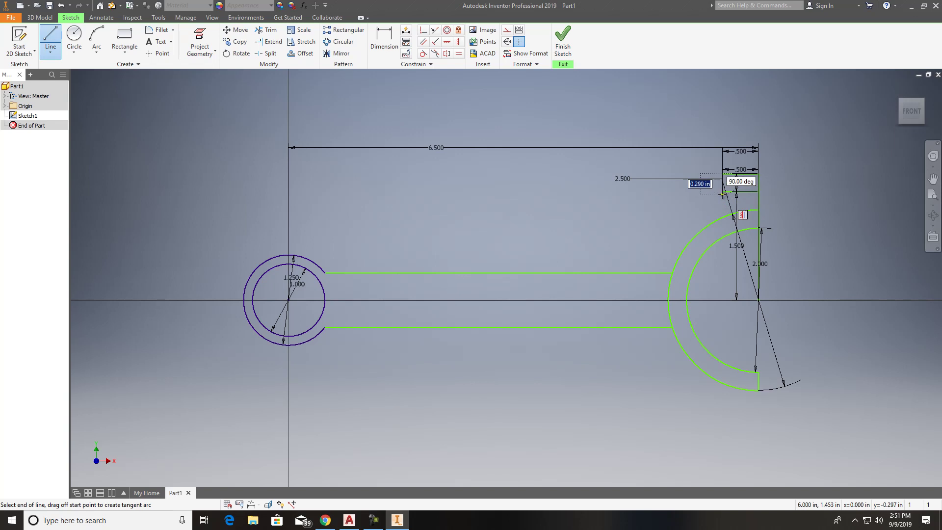
{"action": "type", "text": ".25"}
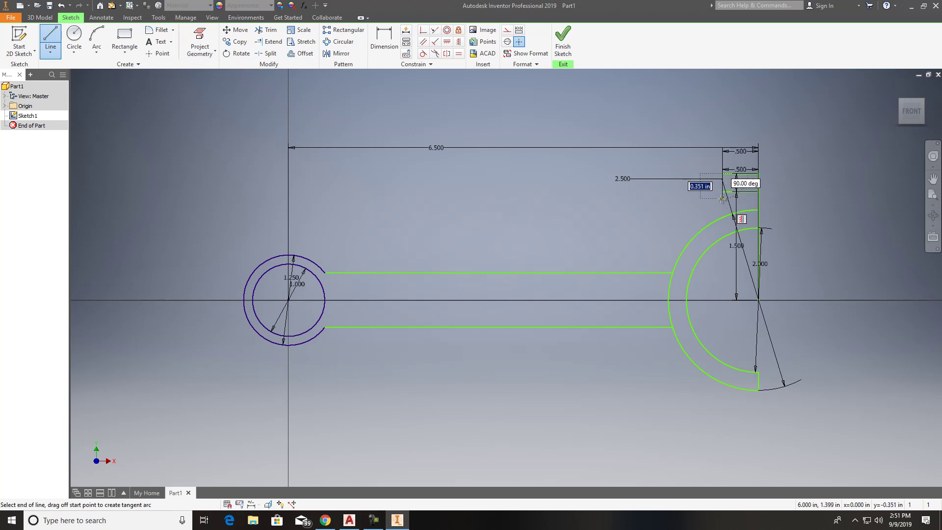
{"action": "key", "text": "Return"}
{"action": "key", "text": "Escape"}
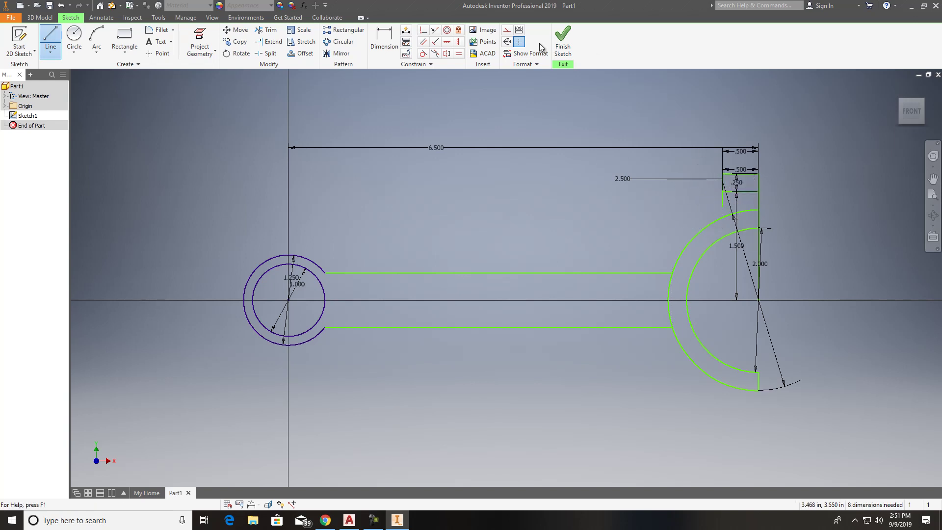
Step: Add a vertical dimension of 0.25 in for the tab height
{"action": "key", "text": "d"}
{"action": "left_click", "coordinate": [738, 174]}
{"action": "left_click", "coordinate": [723, 207]}
{"action": "left_click", "coordinate": [574, 187]}
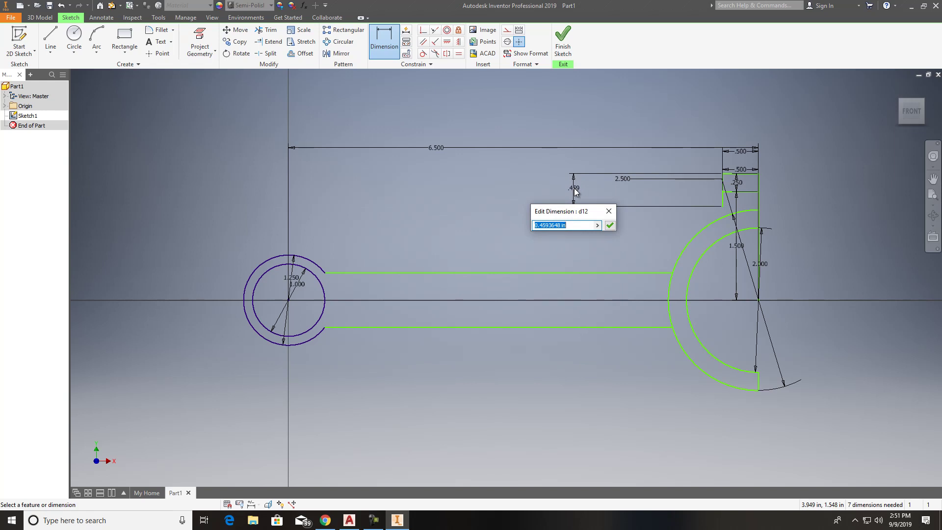
{"action": "type", "text": ".25"}
{"action": "key", "text": "Return"}
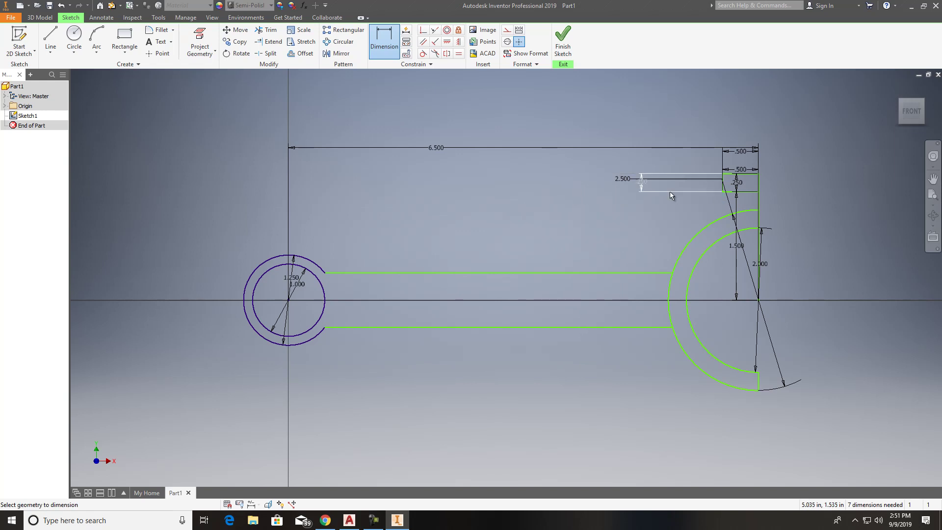
{"action": "key", "text": "Escape"}
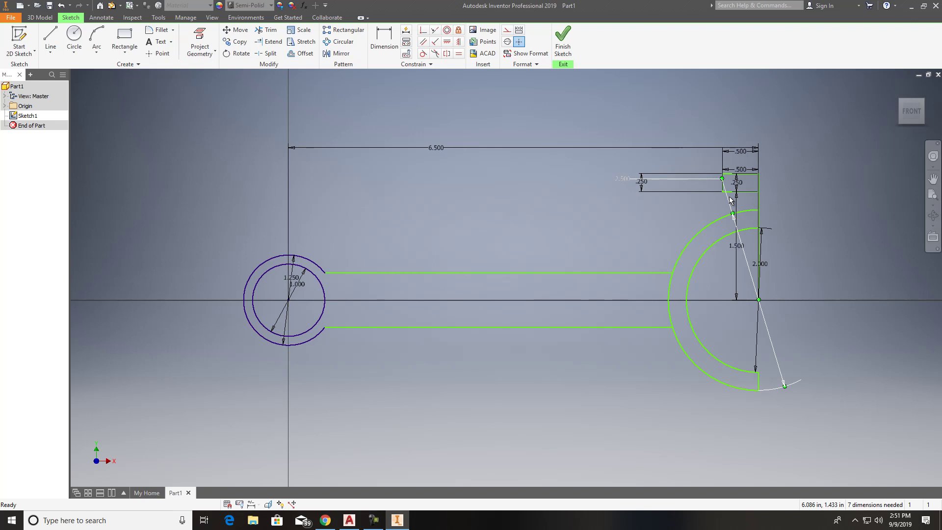
Step: Attach the slanted line's top to the tab corner and change the tab height to 0.5 in
{"action": "left_click_drag", "start_coordinate": [721, 178], "coordinate": [724, 191]}
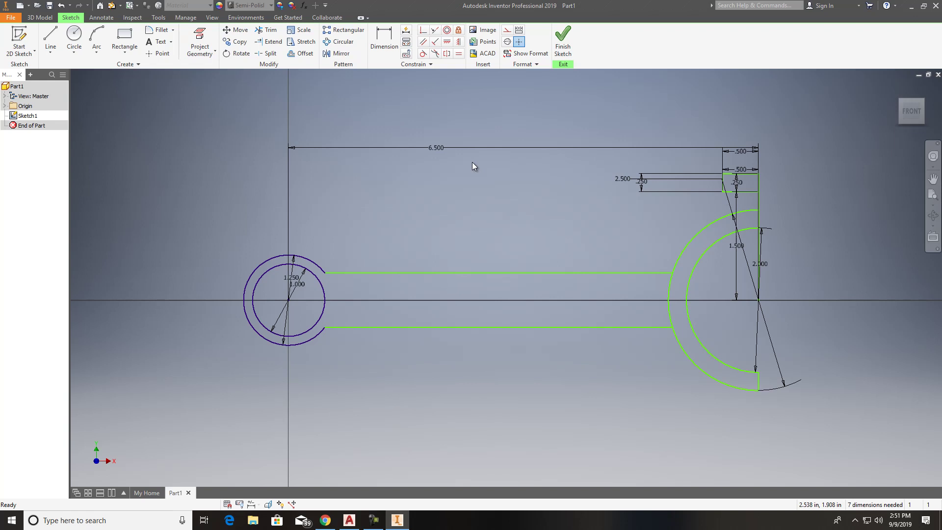
{"action": "double_click", "coordinate": [643, 182]}
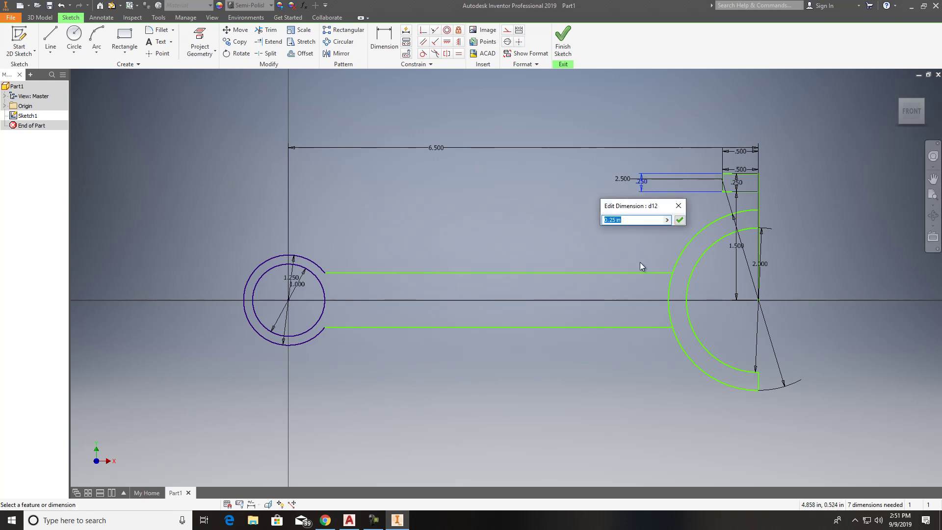
{"action": "type", "text": ".5"}
{"action": "key", "text": "Return"}
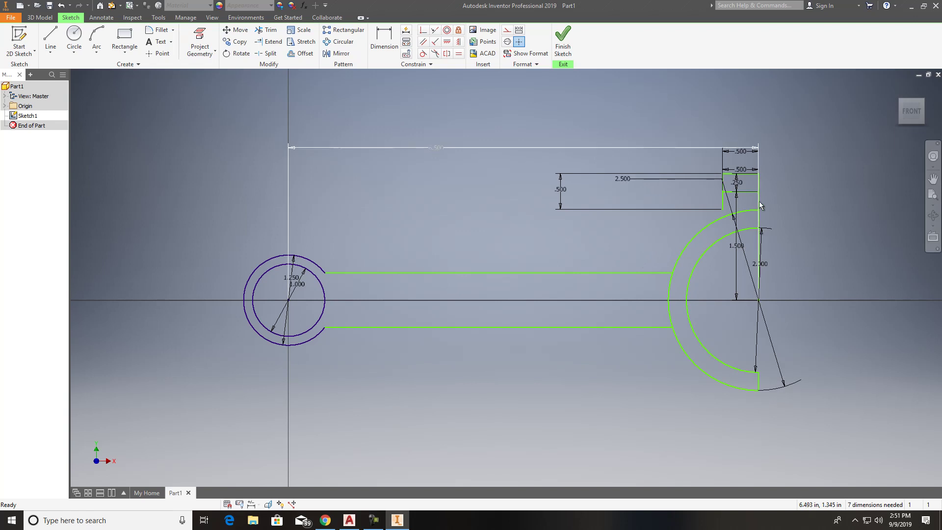
Step: Dimension the step width from the jaw's right vertical line as 0.75 in
{"action": "key", "text": "l"}
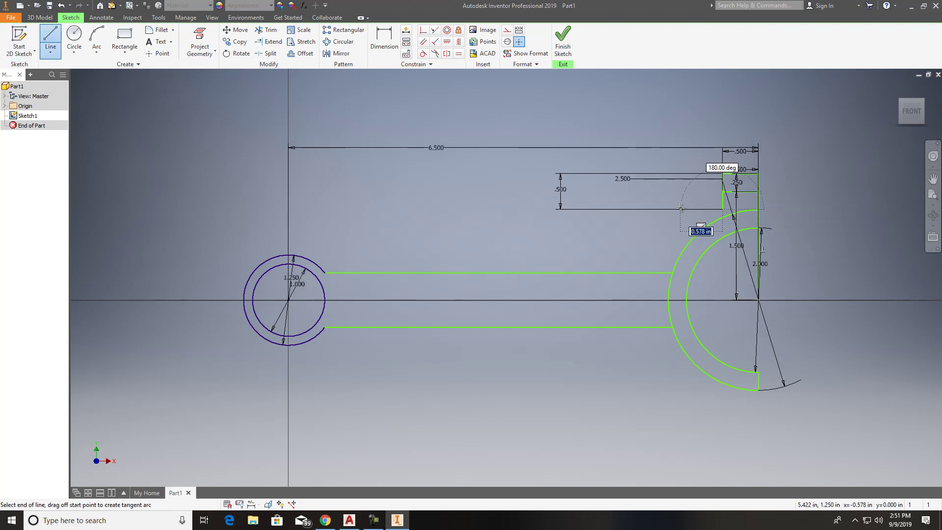
{"action": "key", "text": "Escape"}
{"action": "key", "text": "d"}
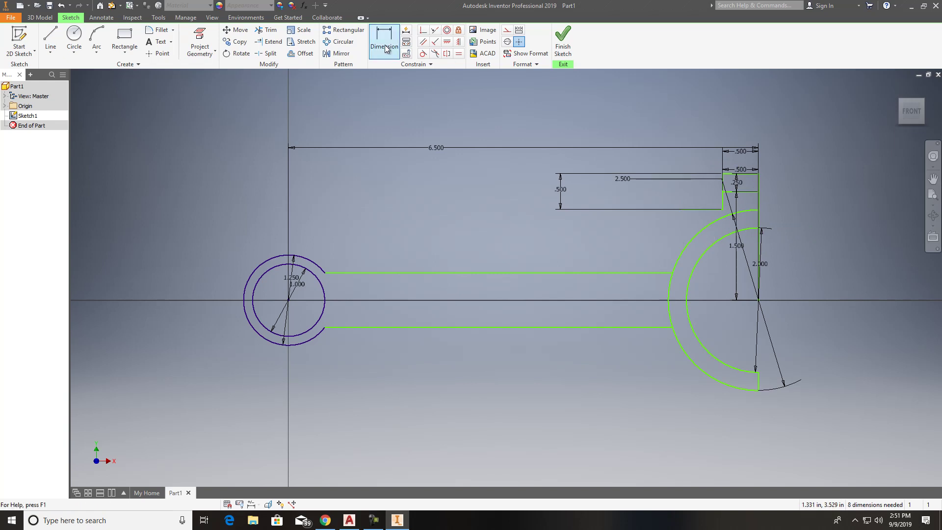
{"action": "left_click", "coordinate": [758, 201]}
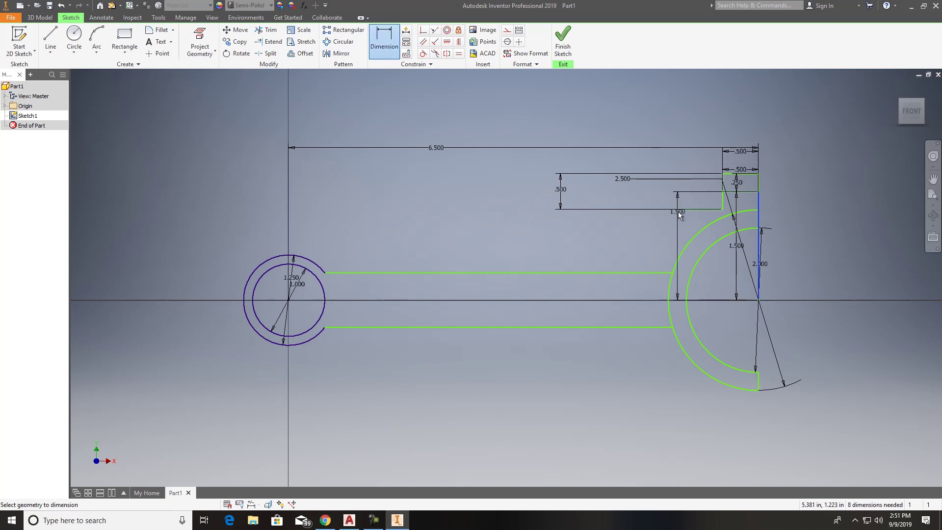
{"action": "left_click", "coordinate": [679, 210]}
{"action": "left_click", "coordinate": [708, 111]}
{"action": "type", "text": ".75"}
{"action": "key", "text": "Return"}
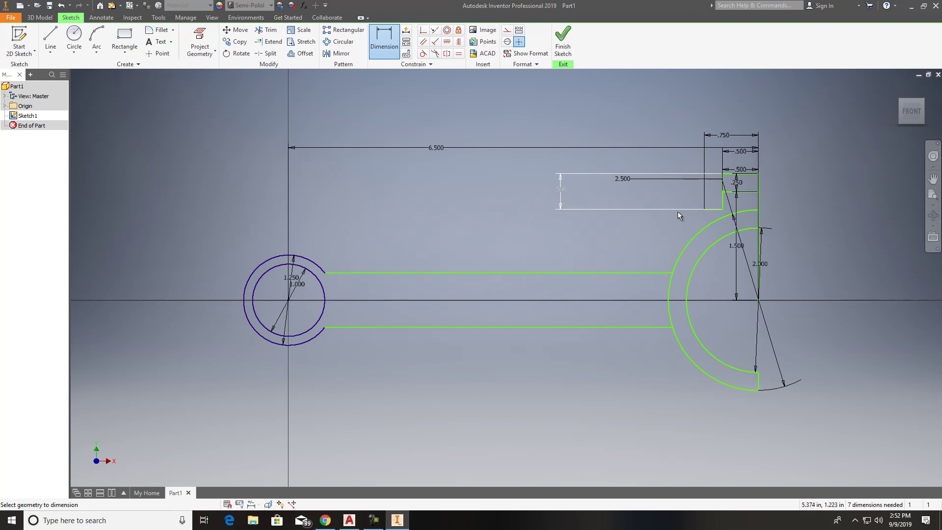
Step: Delete the slanted construction line and the dimensions around the jaw
{"action": "key", "text": "Escape"}
{"action": "left_click", "coordinate": [592, 169]}
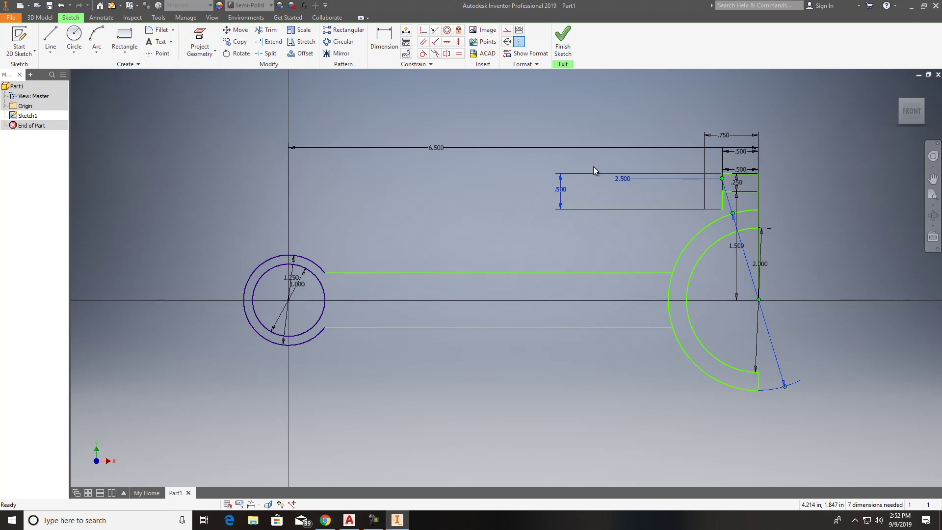
{"action": "key", "text": "Delete"}
{"action": "left_click_drag", "start_coordinate": [805, 161], "coordinate": [682, 120]}
{"action": "key", "text": "Delete"}
Step: Delete the remaining .500, .250, 1.500 and 2.000 dimensions
{"action": "left_click", "coordinate": [749, 173]}
{"action": "key", "text": "Delete"}
{"action": "left_click", "coordinate": [738, 182]}
{"action": "key", "text": "Delete"}
{"action": "left_click", "coordinate": [735, 200]}
{"action": "key", "text": "Delete"}
{"action": "left_click", "coordinate": [767, 260]}
{"action": "key", "text": "Delete"}
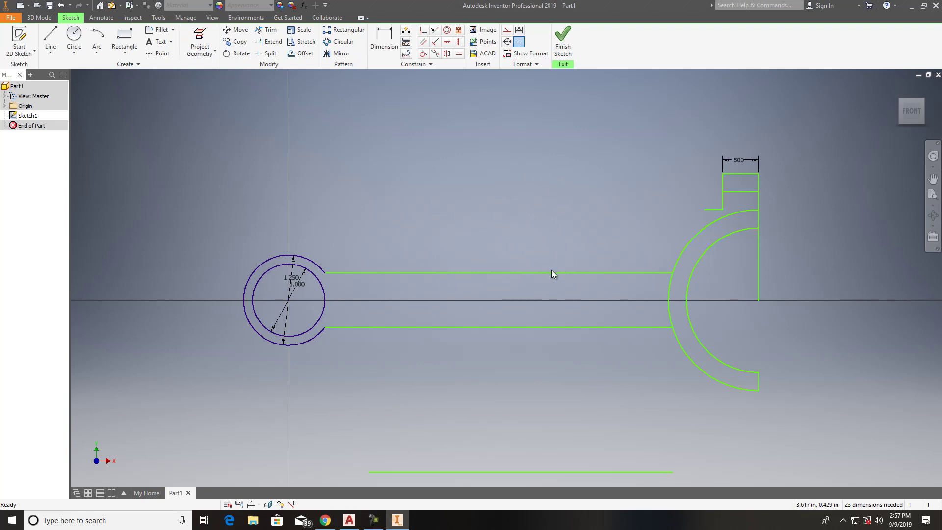
Step: Draw a 4 in center-point circle just left of the jaw's tab
{"action": "left_click", "coordinate": [74, 38]}
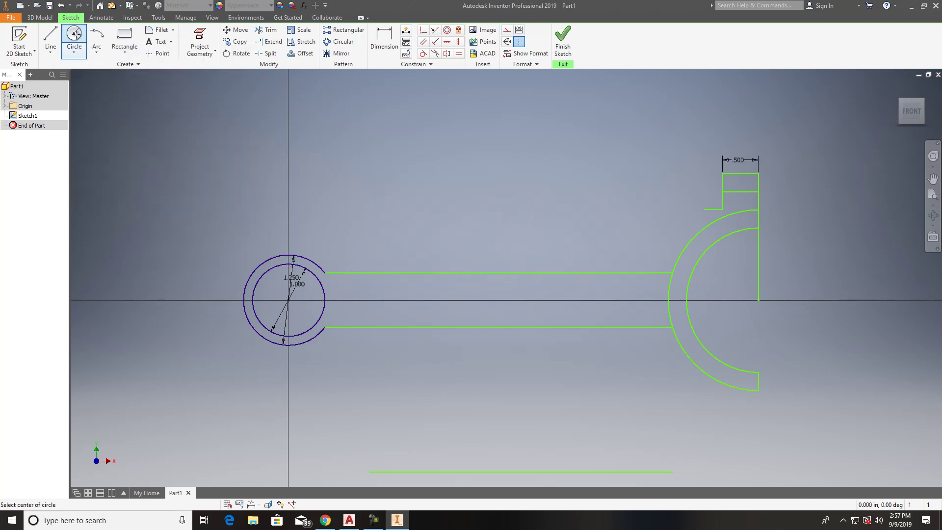
{"action": "left_click", "coordinate": [703, 209]}
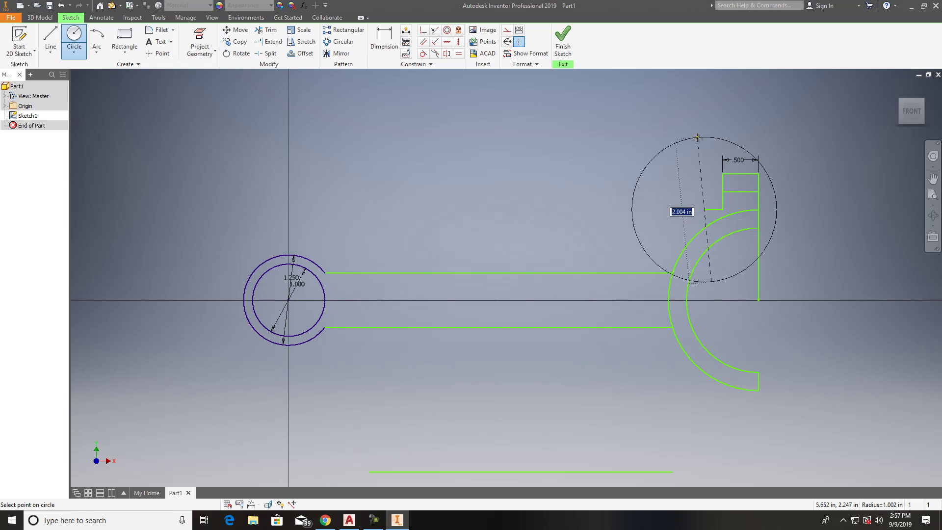
{"action": "type", "text": "4"}
{"action": "key", "text": "Return"}
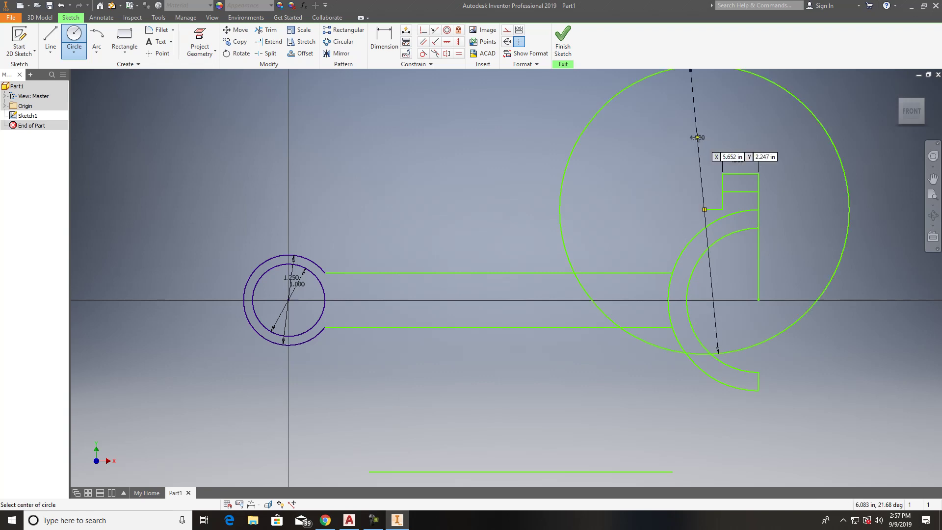
Step: Offset the small-end and shank outline outward by 2 in
{"action": "left_click", "coordinate": [301, 53]}
{"action": "left_click", "coordinate": [472, 272]}
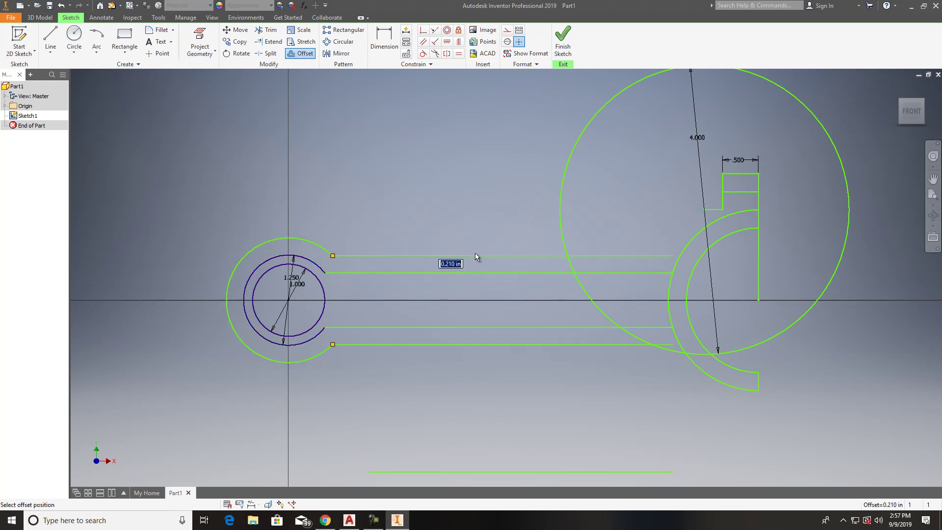
{"action": "type", "text": "2"}
{"action": "key", "text": "Tab"}
{"action": "left_click", "coordinate": [486, 224]}
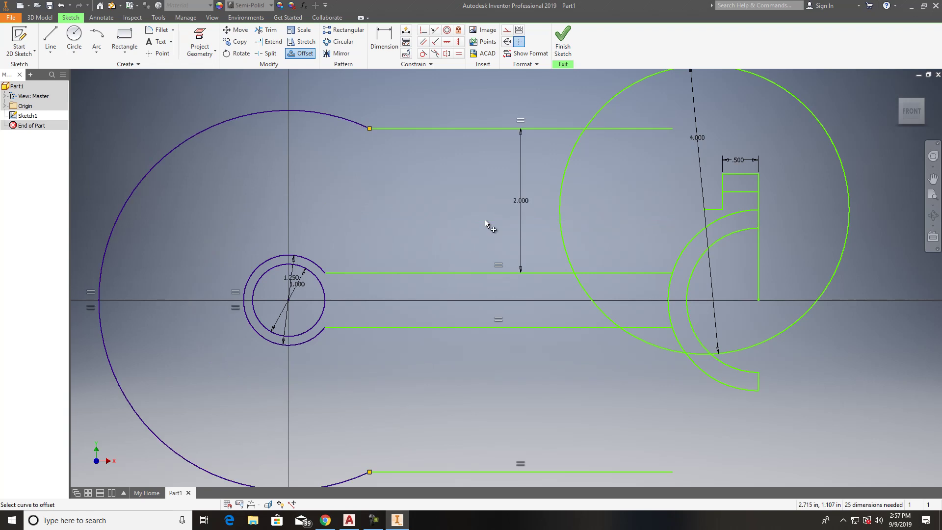
{"action": "key", "text": "Escape"}
Step: Draw another 4.000-diameter circle centred on the line/circle intersection
{"action": "left_click", "coordinate": [75, 33]}
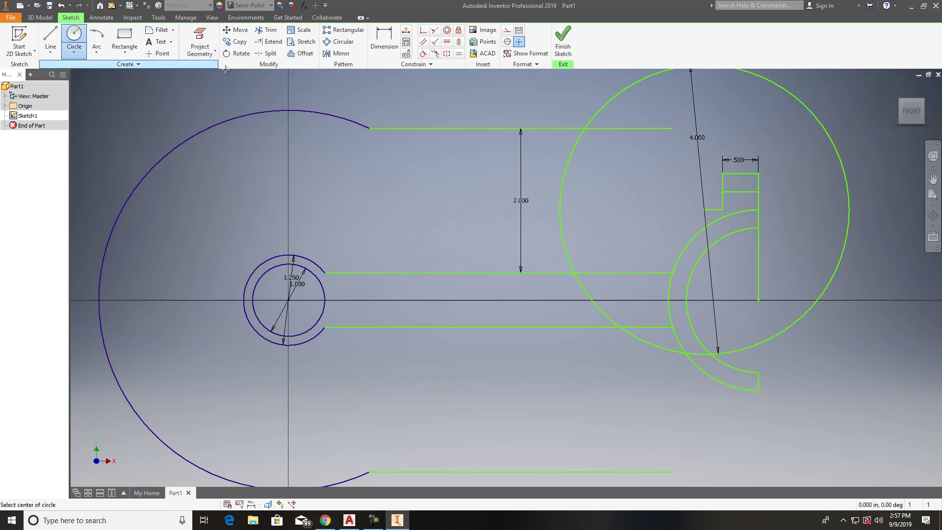
{"action": "left_click", "coordinate": [586, 129]}
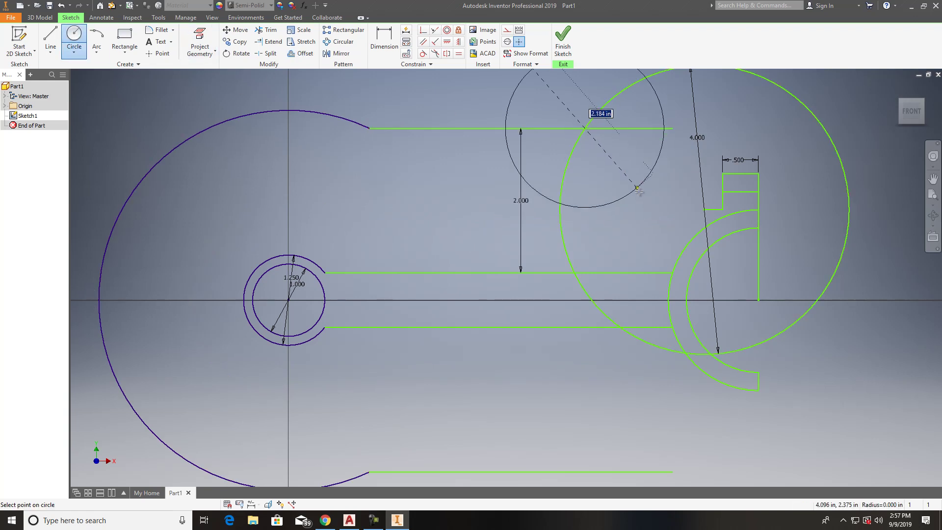
{"action": "type", "text": "2"}
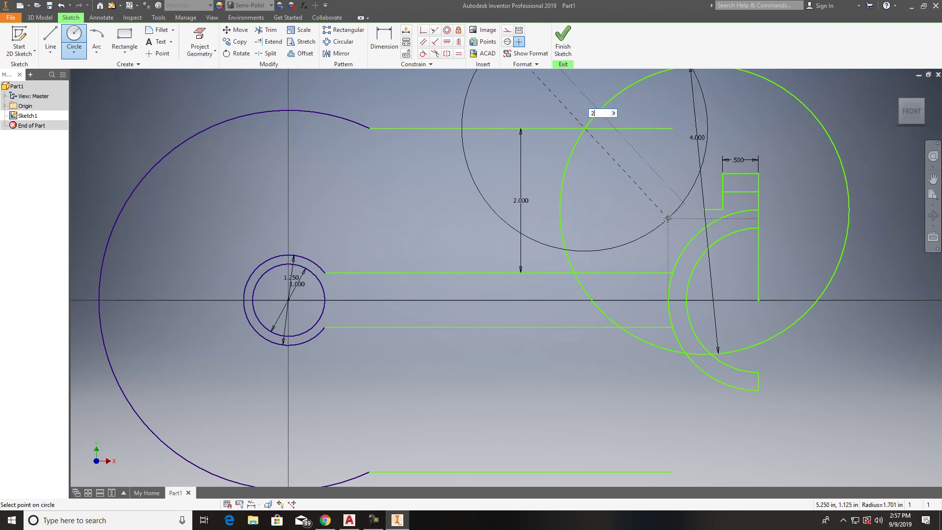
{"action": "key", "text": "BackSpace"}
{"action": "type", "text": "4"}
{"action": "key", "text": "Return"}
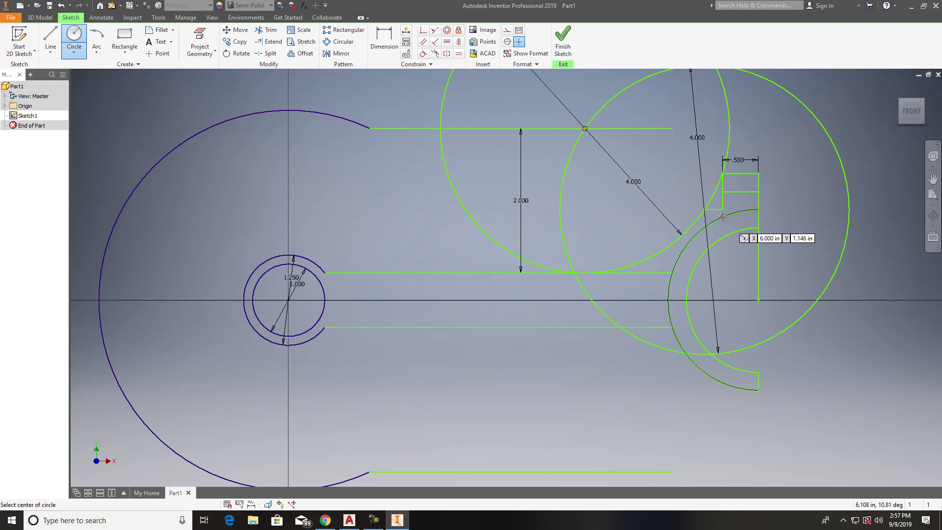
{"action": "scroll", "coordinate": [705, 214], "scroll_direction": "up", "scroll_amount": 2}
{"action": "scroll", "coordinate": [687, 209], "scroll_direction": "up", "scroll_amount": 1}
{"action": "scroll", "coordinate": [680, 206], "scroll_direction": "down", "scroll_amount": 3}
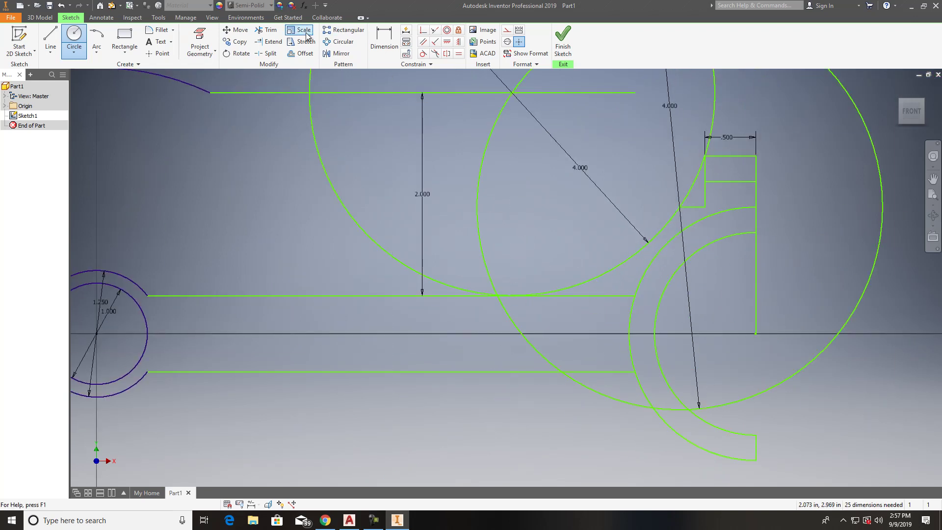
{"action": "key", "text": "Escape"}
Step: Trim the unwanted arcs of both circles, leaving the curve from shank to step
{"action": "left_click", "coordinate": [273, 35]}
{"action": "left_click", "coordinate": [441, 282]}
{"action": "left_click", "coordinate": [708, 147]}
{"action": "left_click", "coordinate": [479, 169]}
{"action": "left_click", "coordinate": [516, 324]}
{"action": "left_click", "coordinate": [602, 391]}
{"action": "left_click", "coordinate": [668, 406]}
{"action": "left_click", "coordinate": [730, 402]}
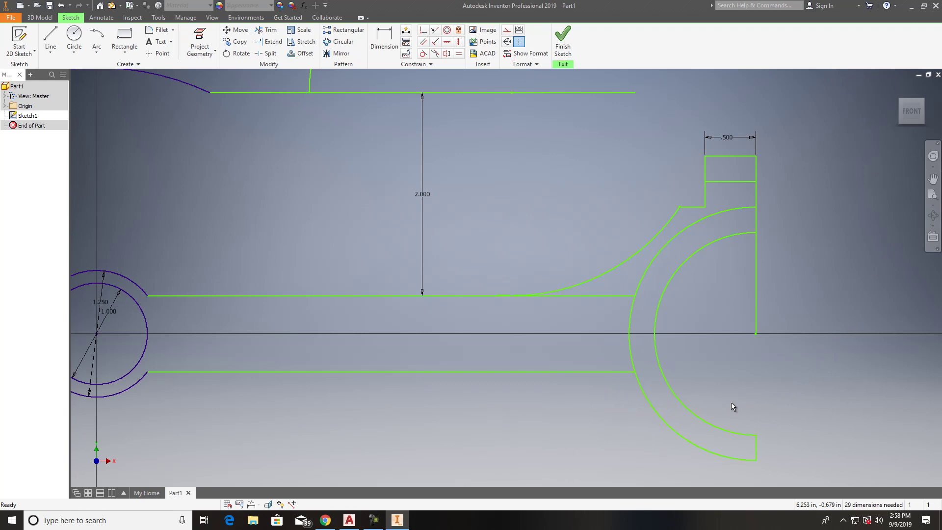
Step: Delete the top line, 2.000 dimension and leftover arc, then trim the dashed line segment
{"action": "left_click_drag", "start_coordinate": [226, 141], "coordinate": [223, 137]}
{"action": "key", "text": "Delete"}
{"action": "left_click_drag", "start_coordinate": [219, 212], "coordinate": [169, 136]}
{"action": "key", "text": "Delete"}
{"action": "key", "text": "x"}
{"action": "left_click", "coordinate": [584, 387]}
{"action": "key", "text": "Escape"}
Step: Trim the tiny kink beside the shank line and delete the large outer arc
{"action": "scroll", "coordinate": [589, 294], "scroll_direction": "up", "scroll_amount": 2}
{"action": "middle_click_drag", "start_coordinate": [649, 351], "coordinate": [571, 281]}
{"action": "scroll", "coordinate": [453, 263], "scroll_direction": "up", "scroll_amount": 1}
{"action": "scroll", "coordinate": [402, 296], "scroll_direction": "down", "scroll_amount": 4}
{"action": "scroll", "coordinate": [297, 302], "scroll_direction": "down", "scroll_amount": 2}
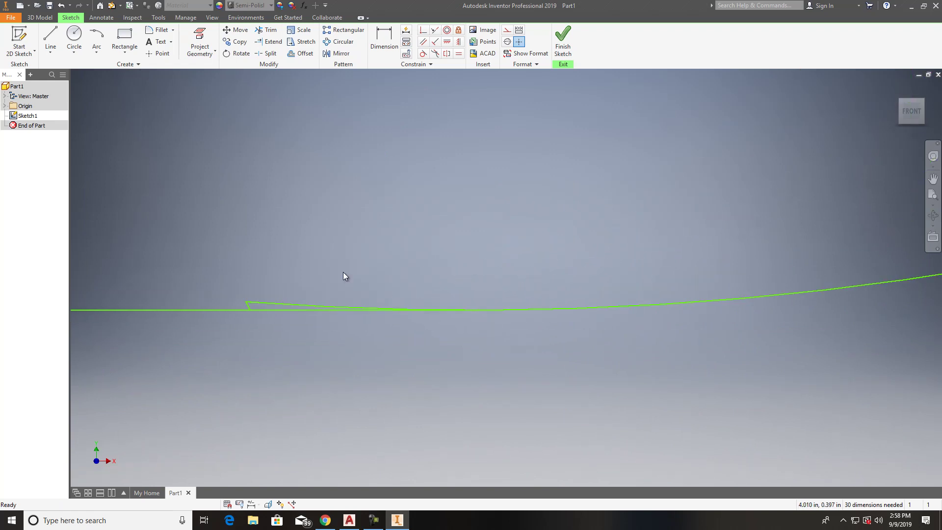
{"action": "left_click", "coordinate": [267, 30]}
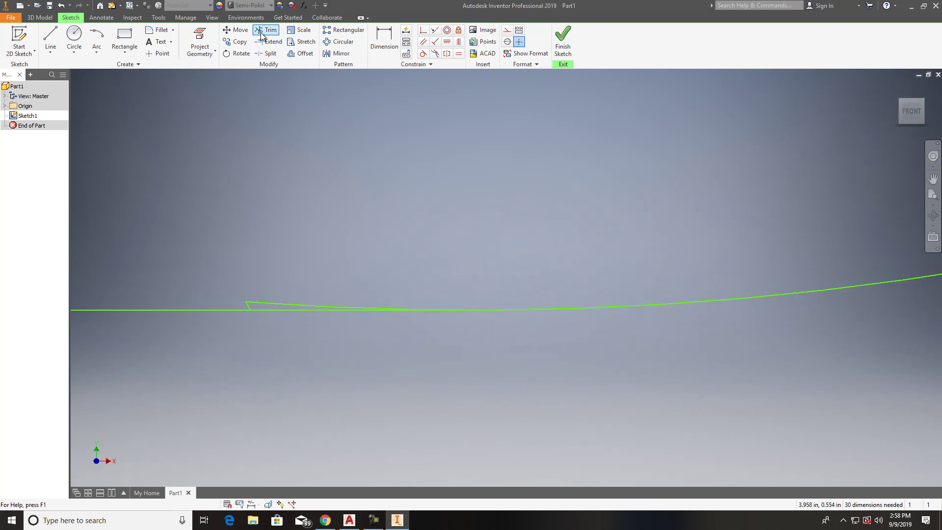
{"action": "left_click", "coordinate": [256, 305]}
{"action": "scroll", "coordinate": [473, 280], "scroll_direction": "up", "scroll_amount": 3}
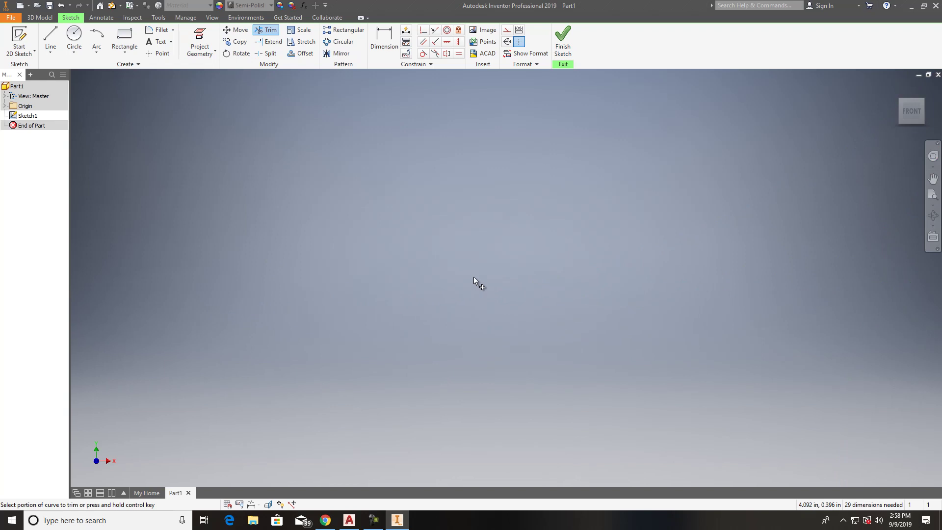
{"action": "scroll", "coordinate": [477, 281], "scroll_direction": "up", "scroll_amount": 5}
{"action": "key", "text": "Escape"}
{"action": "left_click", "coordinate": [608, 263]}
{"action": "key", "text": "Delete"}
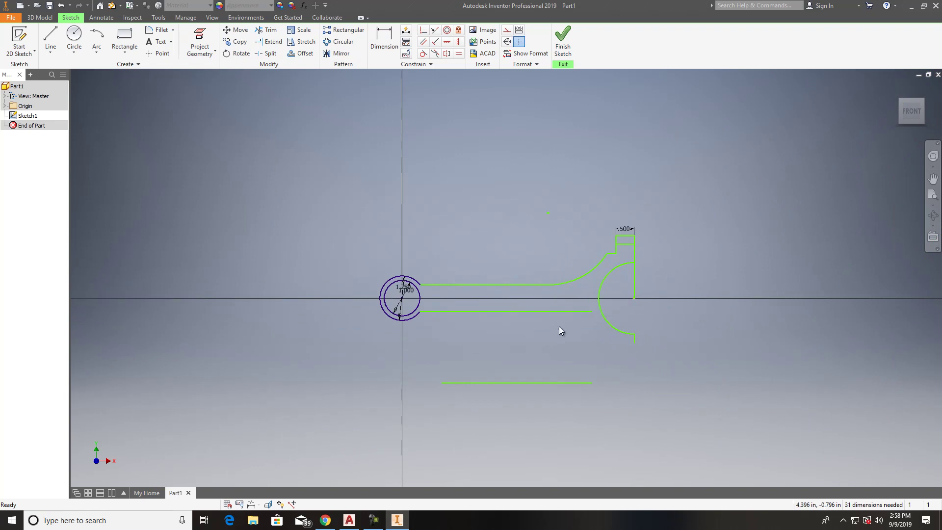
Step: Draw a 4-inch center-point circle above the shank
{"action": "scroll", "coordinate": [569, 313], "scroll_direction": "down", "scroll_amount": 3}
{"action": "middle_click_drag", "start_coordinate": [585, 260], "coordinate": [577, 297]}
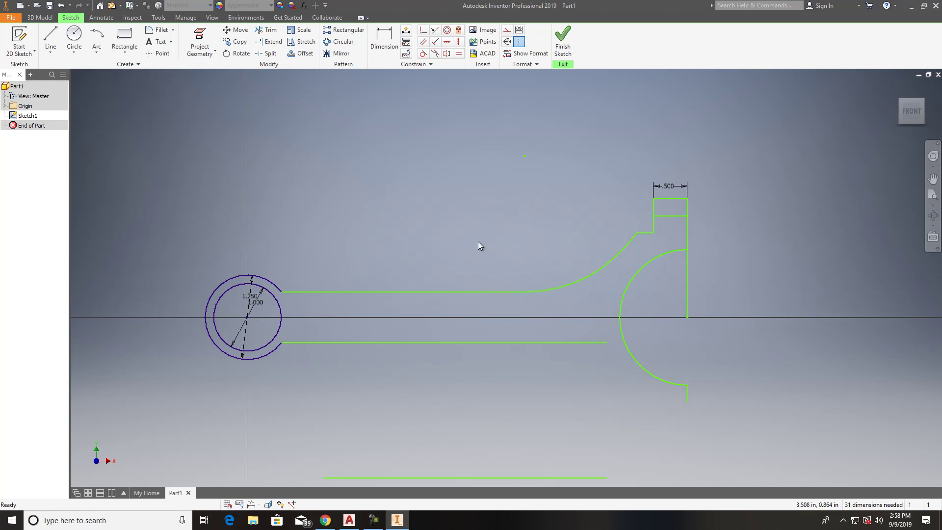
{"action": "left_click", "coordinate": [73, 52]}
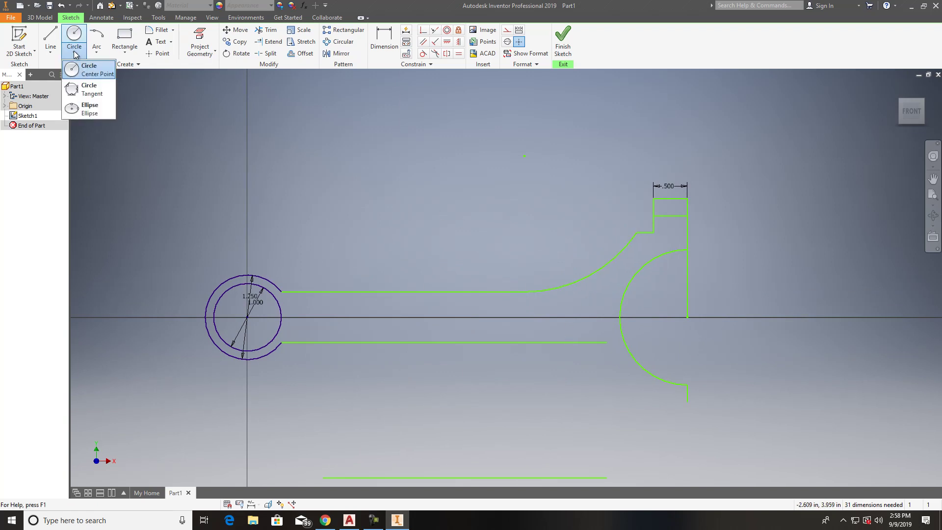
{"action": "left_click", "coordinate": [105, 77]}
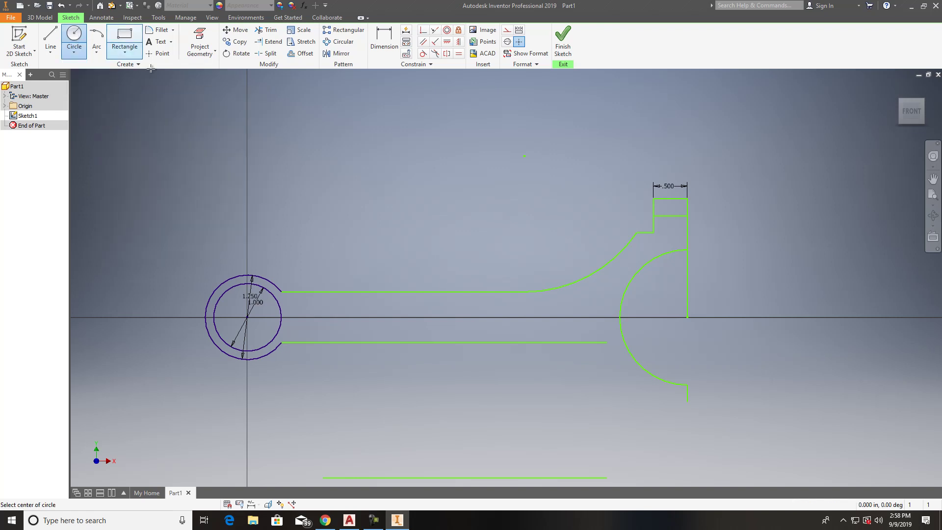
{"action": "left_click", "coordinate": [407, 213]}
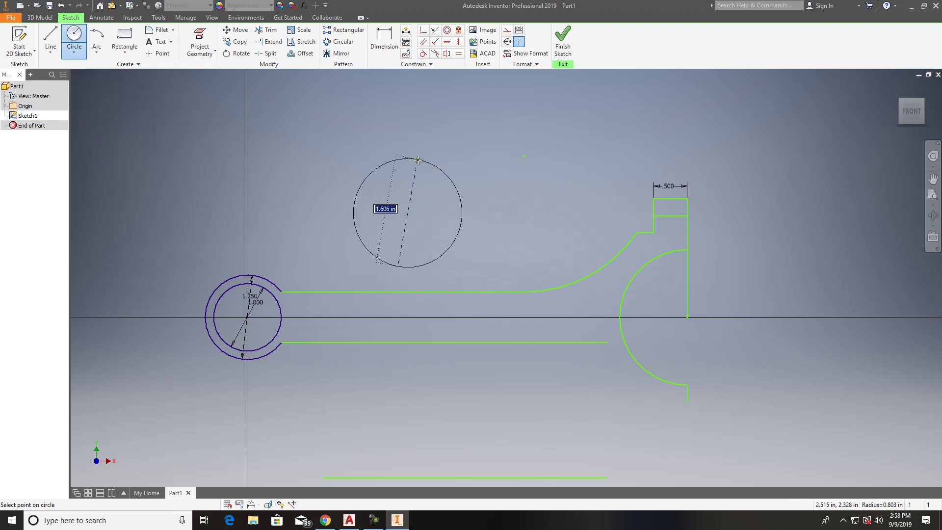
{"action": "type", "text": "4"}
{"action": "key", "text": "Return"}
{"action": "key", "text": "Escape"}
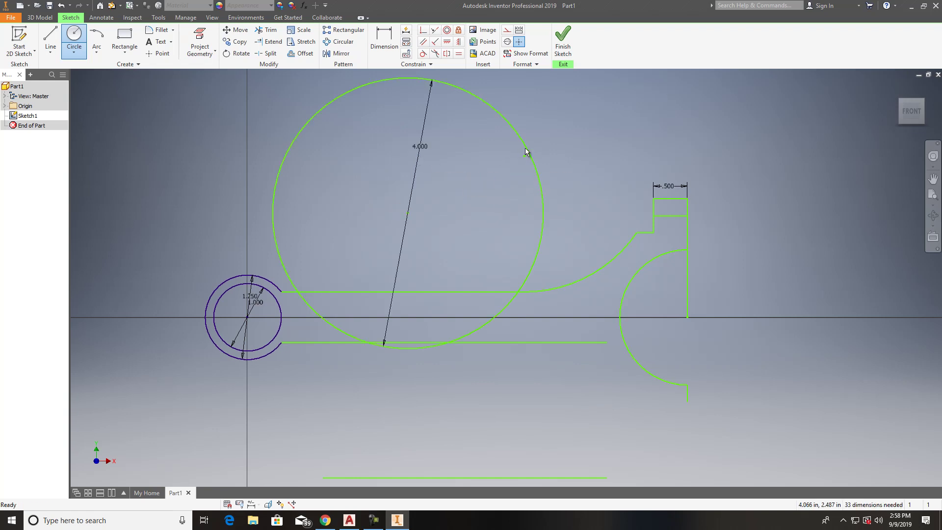
Step: Move the 4.000 circle by its centre to a new spot above the shank
{"action": "middle_click_drag", "start_coordinate": [421, 205], "coordinate": [413, 300]}
{"action": "left_click", "coordinate": [235, 30]}
{"action": "left_click", "coordinate": [458, 180]}
{"action": "left_click", "coordinate": [138, 95]}
{"action": "left_click", "coordinate": [398, 307]}
{"action": "left_click", "coordinate": [426, 223]}
{"action": "key", "text": "Escape"}
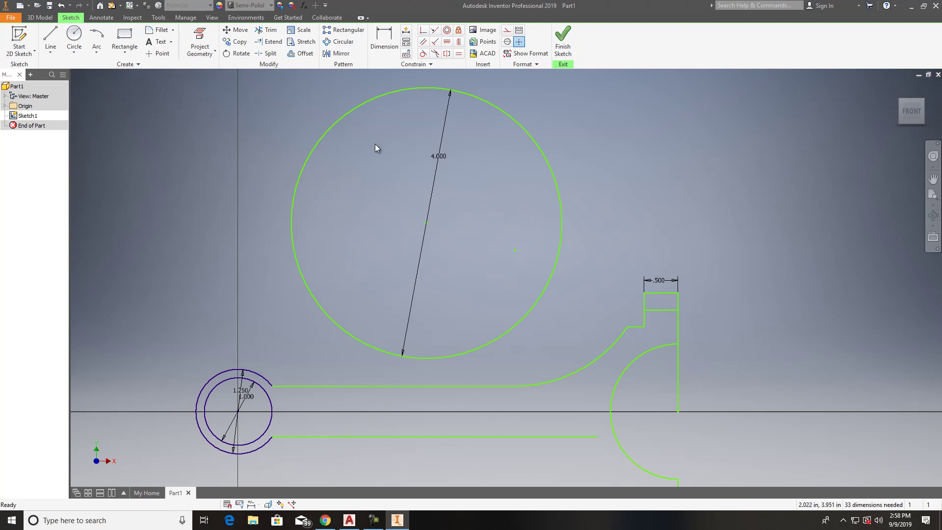
Step: Make the 4.000 circle tangent to the upper shank line
{"action": "left_click", "coordinate": [423, 54]}
{"action": "left_click", "coordinate": [439, 385]}
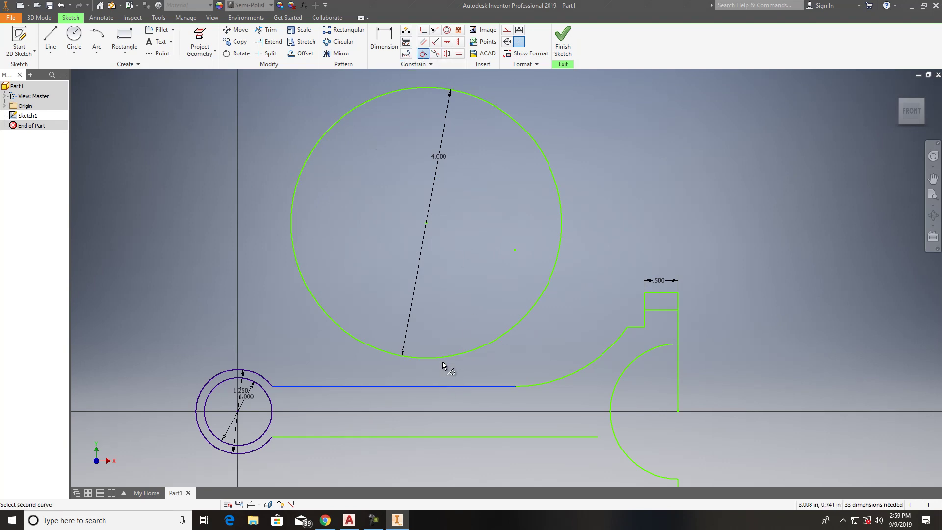
{"action": "left_click", "coordinate": [443, 358]}
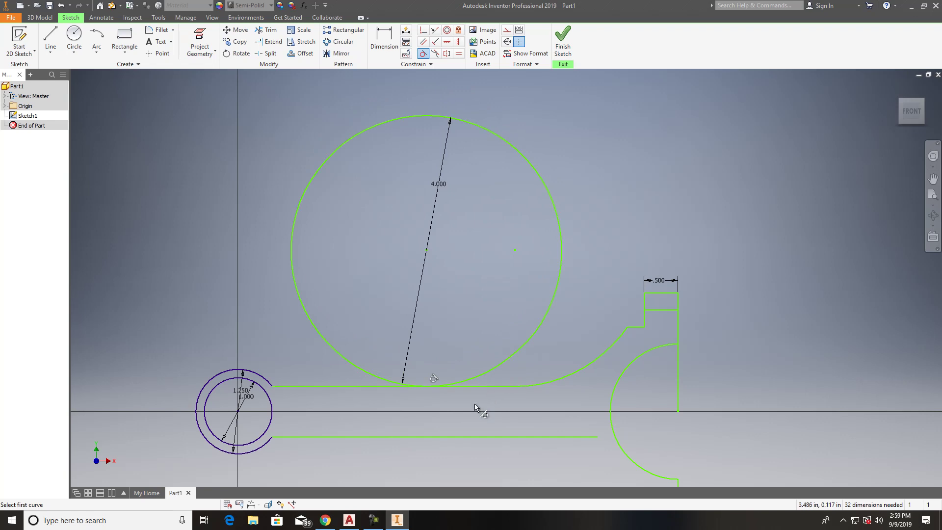
{"action": "key", "text": "Escape"}
Step: Draw a horizontal line leftward from the jaw's step corner
{"action": "left_click", "coordinate": [50, 39]}
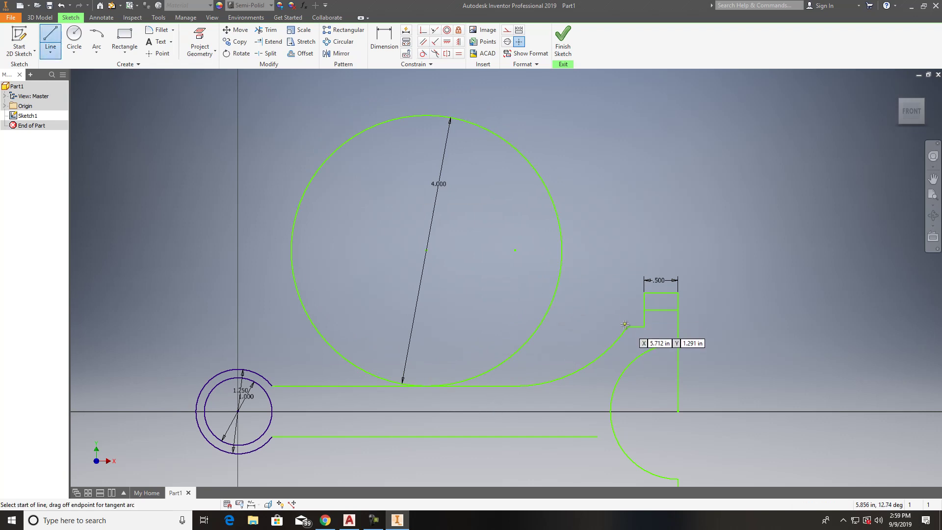
{"action": "left_click", "coordinate": [627, 326]}
{"action": "left_click", "coordinate": [512, 326]}
{"action": "key", "text": "Escape"}
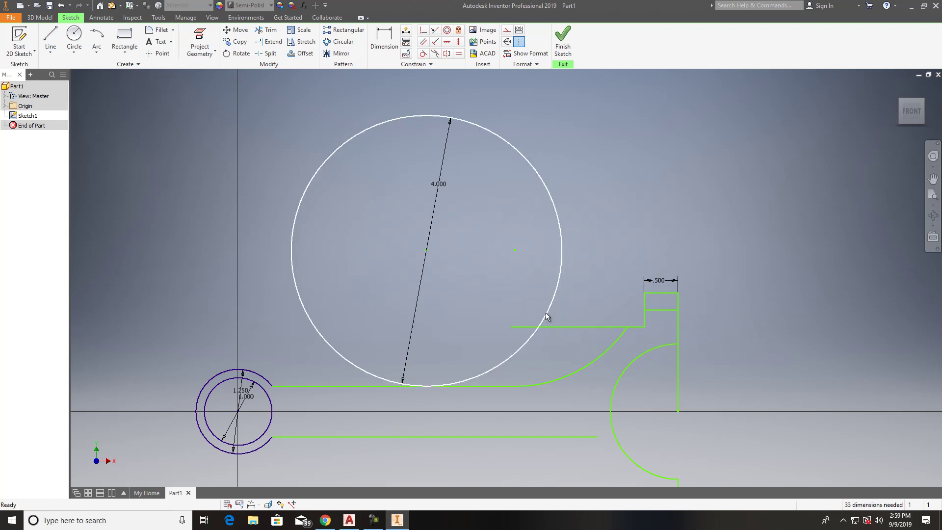
Step: Place a sketch point where the 4.000 circle crosses the horizontal line
{"action": "left_click", "coordinate": [236, 30]}
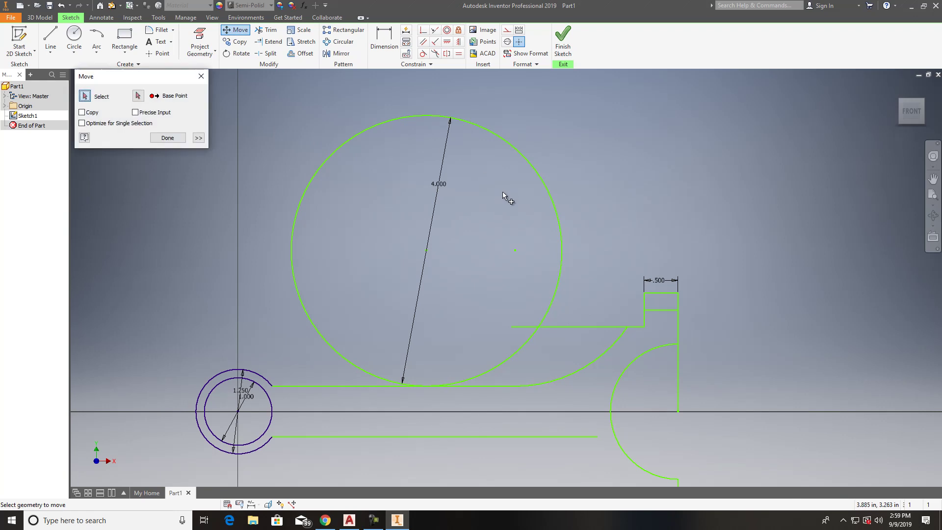
{"action": "left_click", "coordinate": [561, 234]}
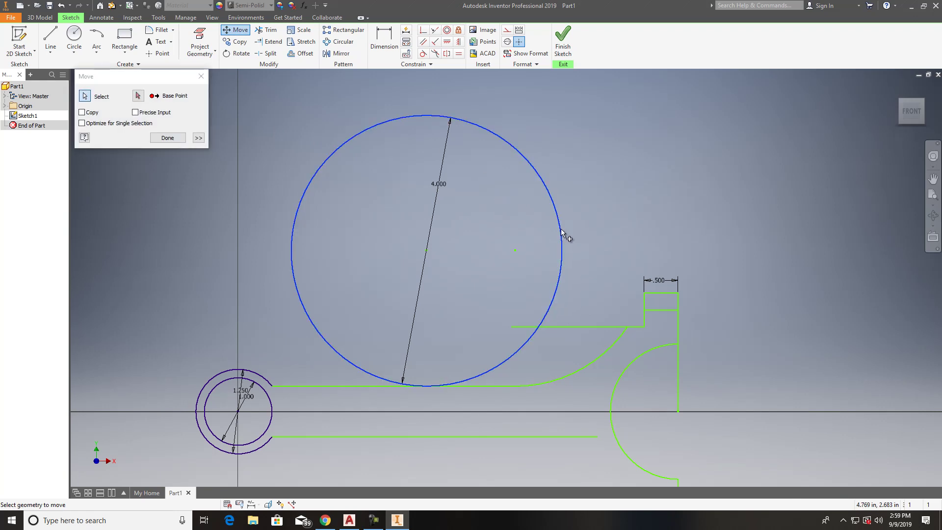
{"action": "left_click", "coordinate": [138, 95]}
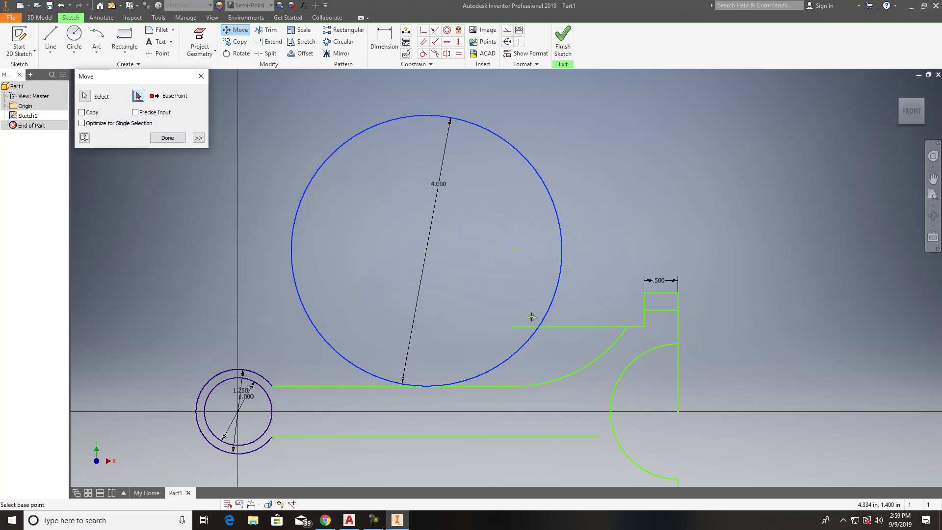
{"action": "scroll", "coordinate": [537, 326], "scroll_direction": "up", "scroll_amount": 5}
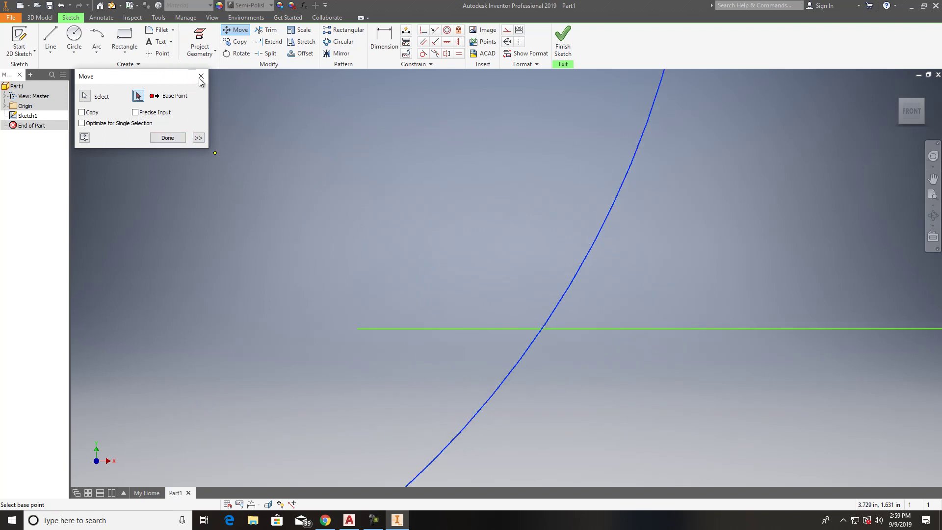
{"action": "left_click", "coordinate": [169, 138]}
{"action": "scroll", "coordinate": [447, 211], "scroll_direction": "down", "scroll_amount": 4}
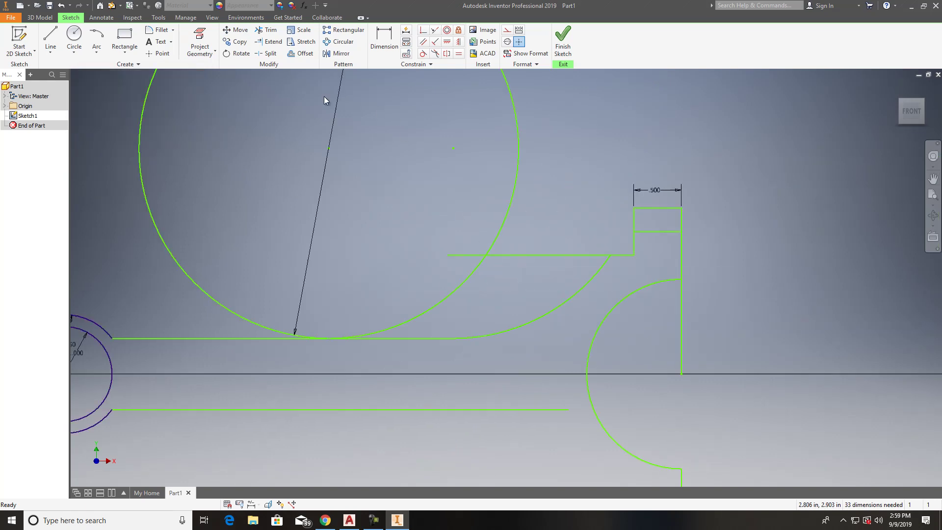
{"action": "left_click", "coordinate": [160, 53]}
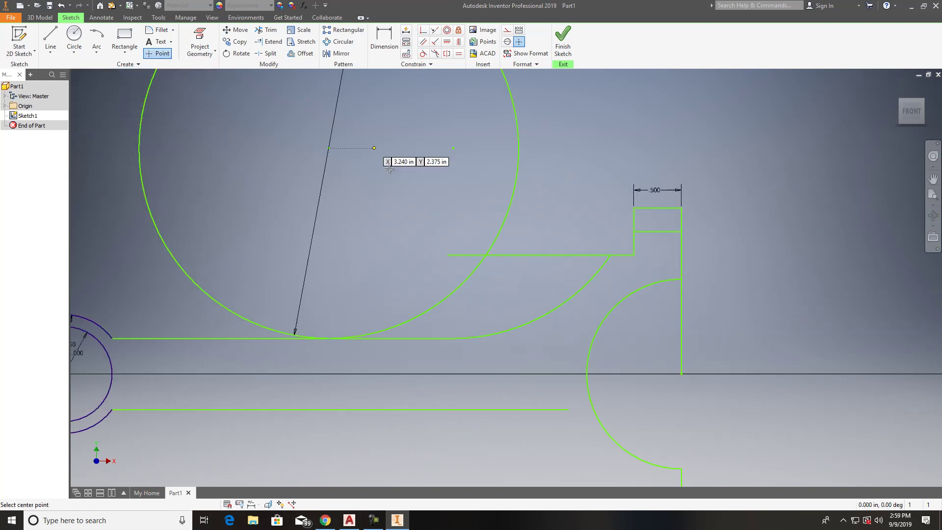
{"action": "left_click", "coordinate": [486, 256]}
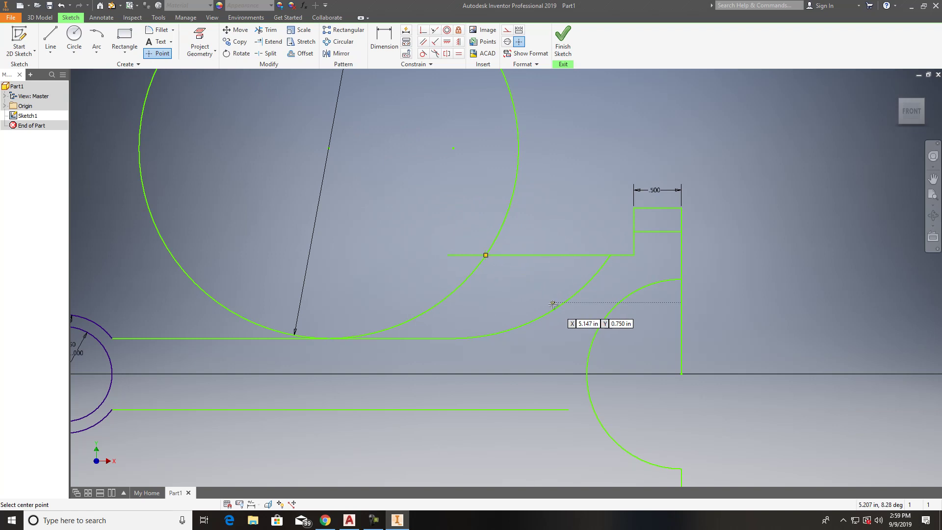
{"action": "key", "text": "Escape"}
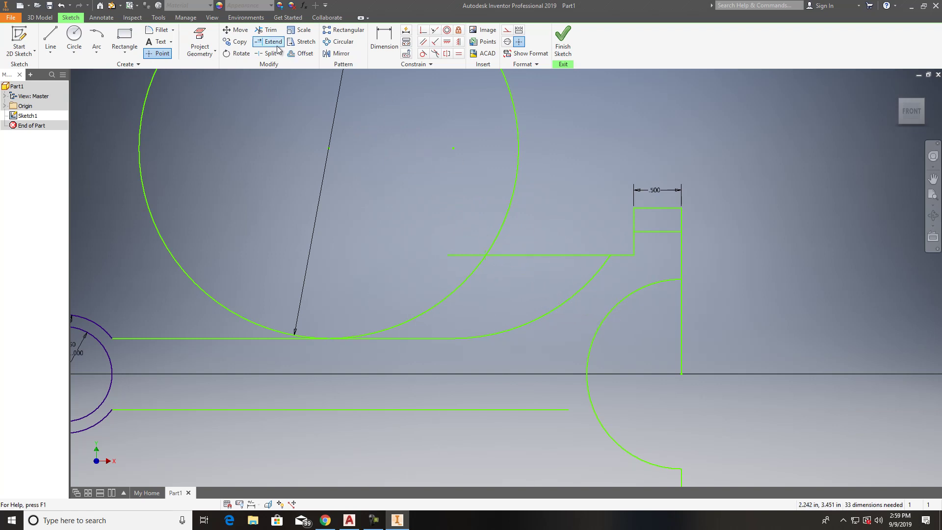
Step: Move the circle from that point to the line-arc corner, removing its constraints
{"action": "left_click", "coordinate": [236, 30]}
{"action": "left_click", "coordinate": [513, 194]}
{"action": "left_click", "coordinate": [137, 96]}
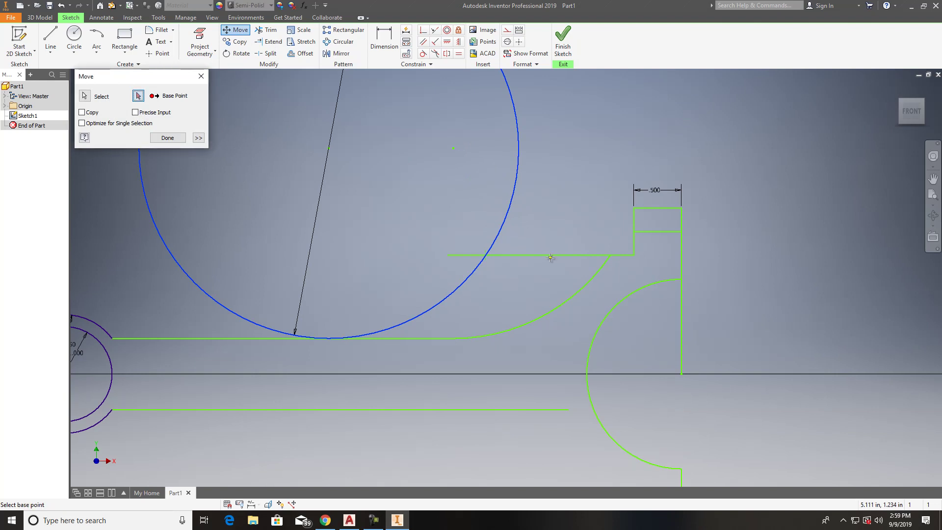
{"action": "left_click", "coordinate": [490, 256]}
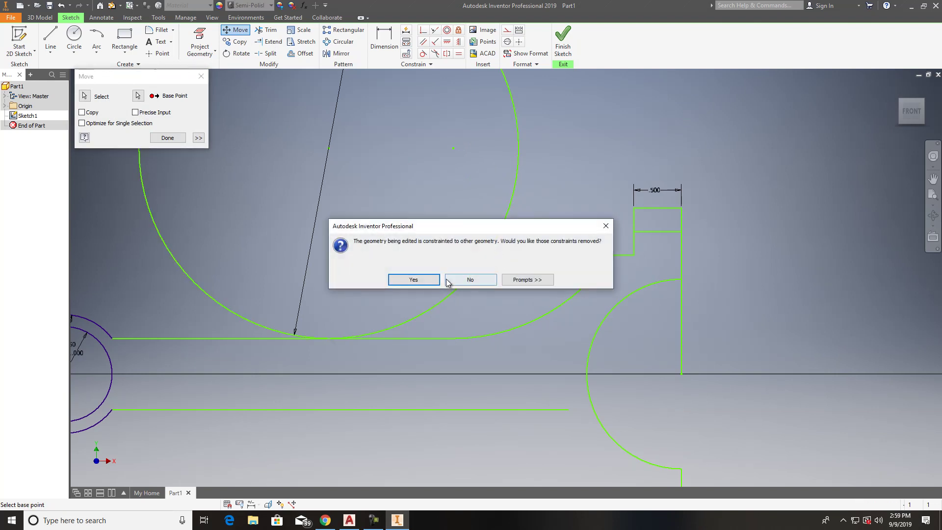
{"action": "left_click", "coordinate": [413, 279]}
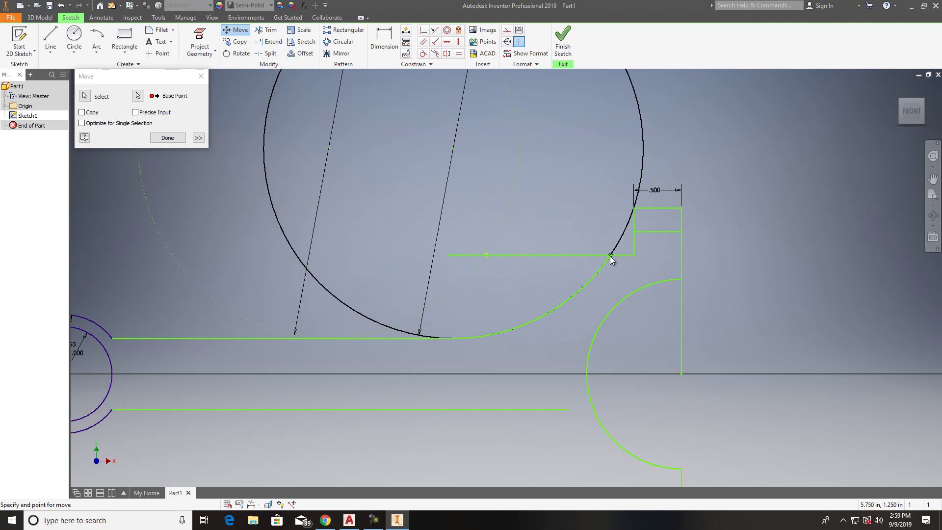
{"action": "left_click", "coordinate": [210, 80]}
{"action": "scroll", "coordinate": [437, 290], "scroll_direction": "down", "scroll_amount": 8}
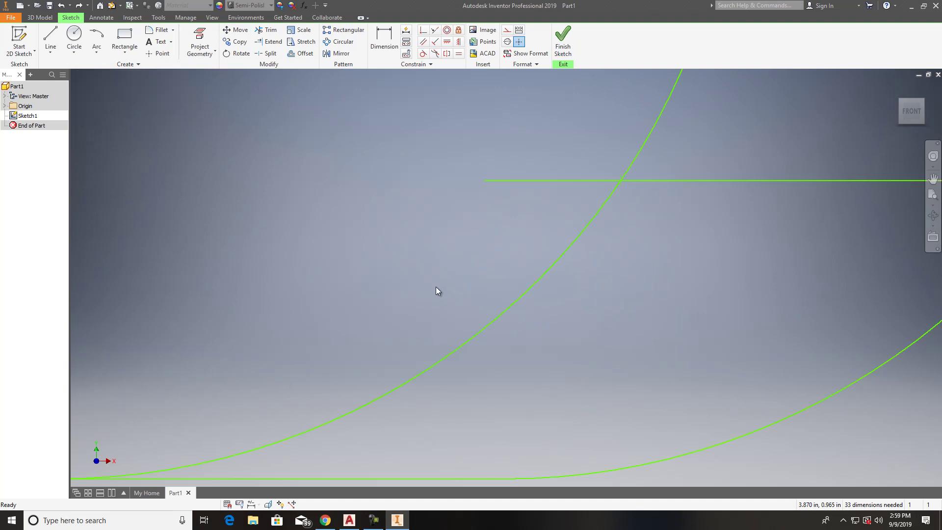
{"action": "scroll", "coordinate": [437, 290], "scroll_direction": "up", "scroll_amount": 8}
Step: Delete the 4.000 circle and the stray line inside the upper tab
{"action": "left_click_drag", "start_coordinate": [425, 230], "coordinate": [414, 225]}
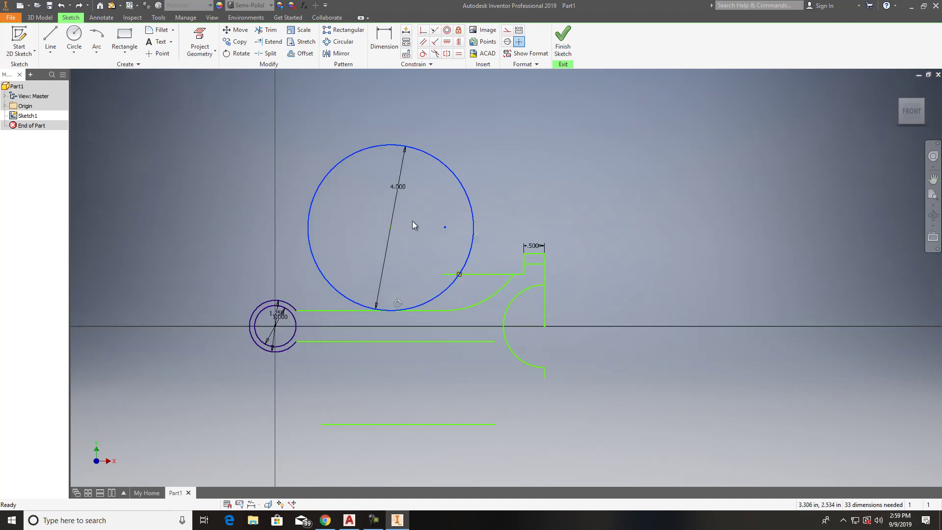
{"action": "key", "text": "Delete"}
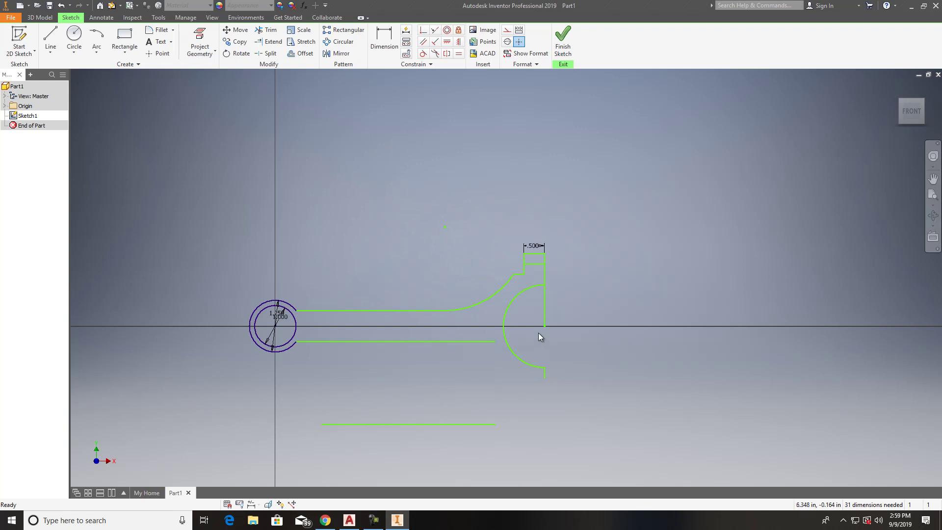
{"action": "scroll", "coordinate": [539, 337], "scroll_direction": "down", "scroll_amount": 4}
{"action": "middle_click_drag", "start_coordinate": [541, 346], "coordinate": [530, 367]}
{"action": "left_click", "coordinate": [520, 169]}
{"action": "key", "text": "Delete"}
Step: Trim the vertical line below the arc and delete the leftover short stub
{"action": "scroll", "coordinate": [536, 443], "scroll_direction": "up", "scroll_amount": 3}
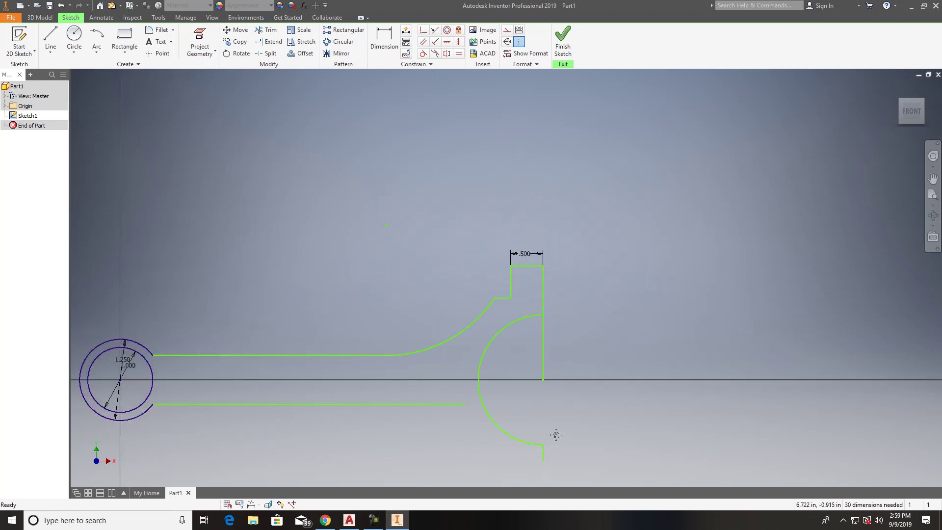
{"action": "middle_click_drag", "start_coordinate": [530, 373], "coordinate": [572, 292]}
{"action": "key", "text": "x"}
{"action": "left_click", "coordinate": [585, 267]}
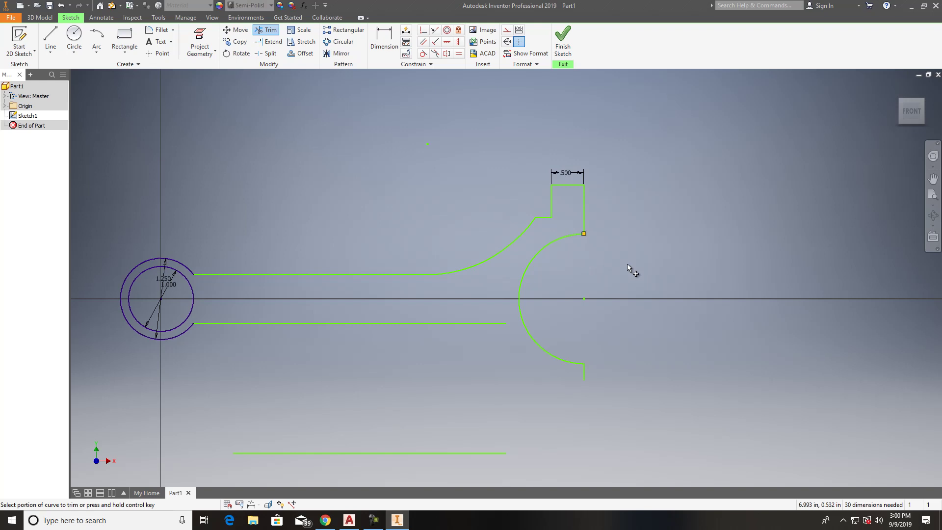
{"action": "key", "text": "Escape"}
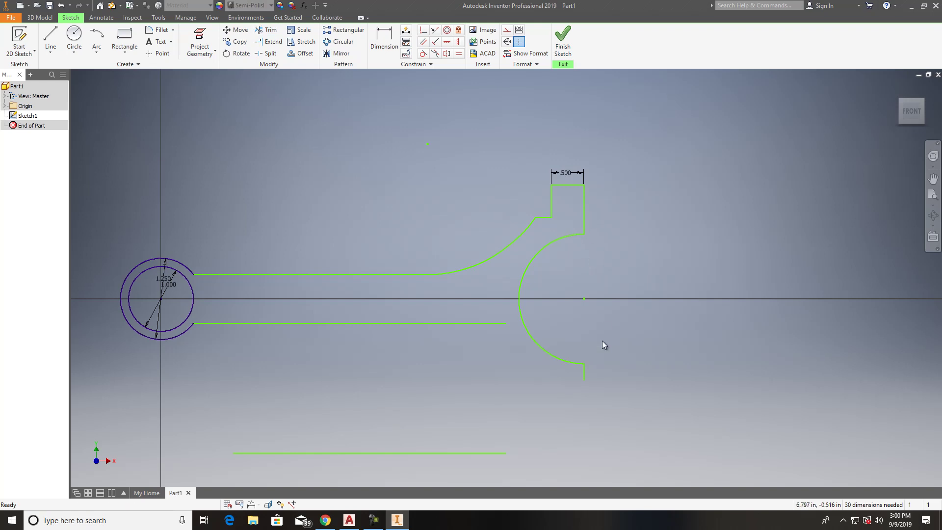
{"action": "left_click", "coordinate": [584, 374]}
{"action": "key", "text": "Delete"}
Step: Replace the vertical segment with a new line from the arc top up to the tab corner
{"action": "left_click", "coordinate": [585, 223]}
{"action": "key", "text": "Delete"}
{"action": "left_click", "coordinate": [50, 39]}
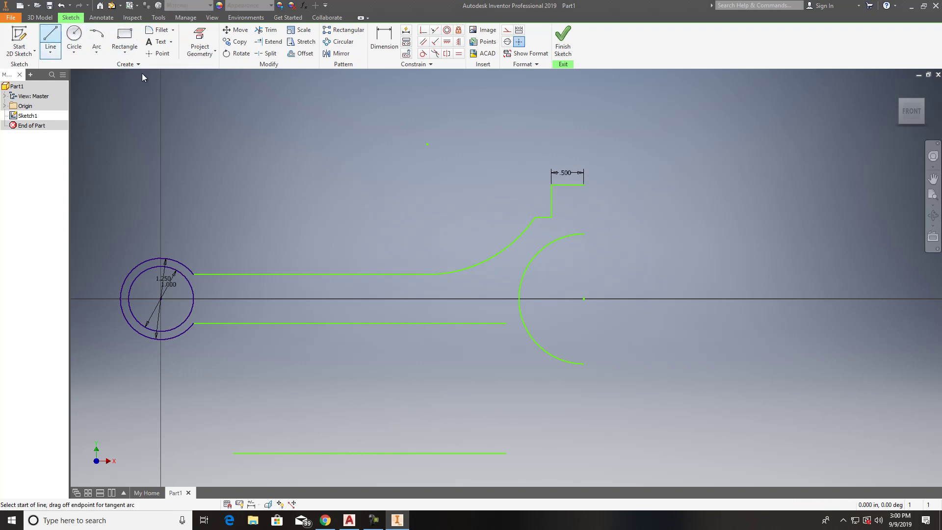
{"action": "left_click", "coordinate": [583, 234]}
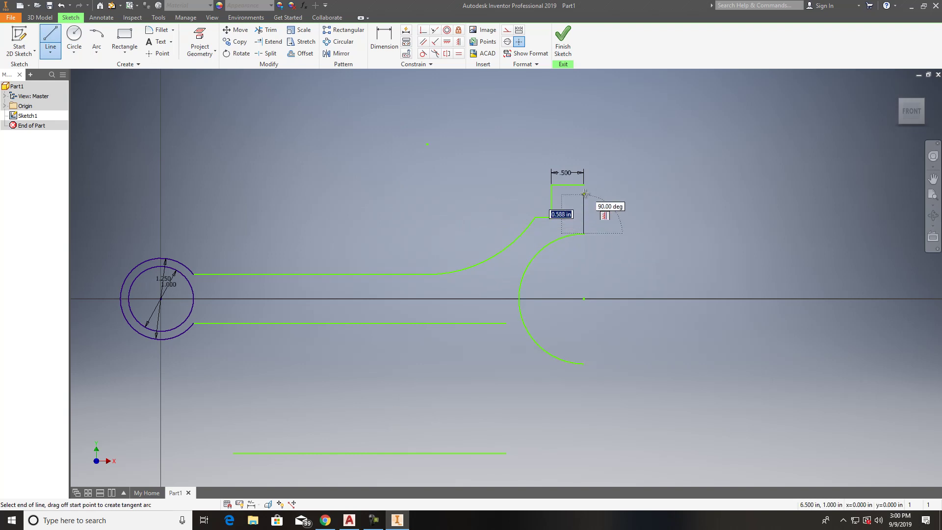
{"action": "left_click", "coordinate": [583, 185]}
{"action": "key", "text": "Escape"}
Step: Redraw the tab's top .500 edge so it meets the right corner
{"action": "left_click", "coordinate": [567, 185]}
{"action": "key", "text": "Delete"}
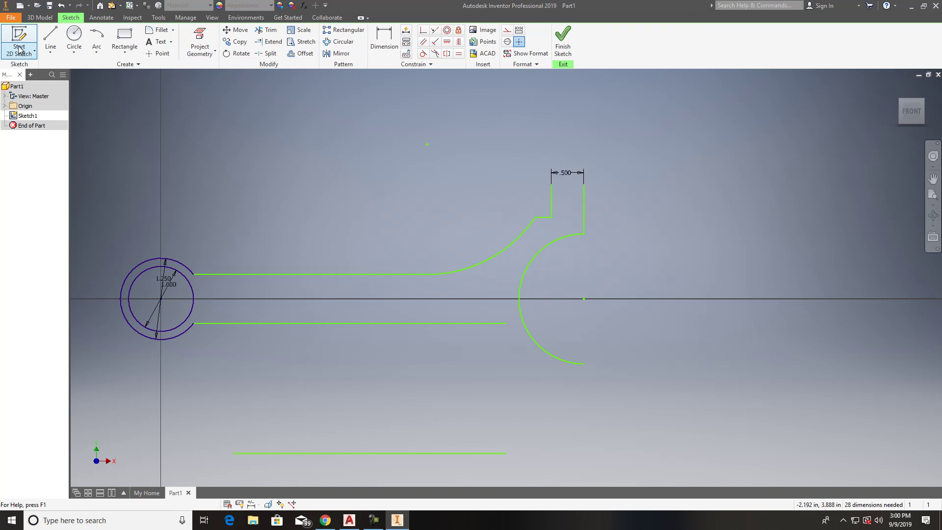
{"action": "left_click", "coordinate": [50, 40]}
{"action": "left_click", "coordinate": [551, 185]}
{"action": "left_click", "coordinate": [583, 185]}
{"action": "key", "text": "Escape"}
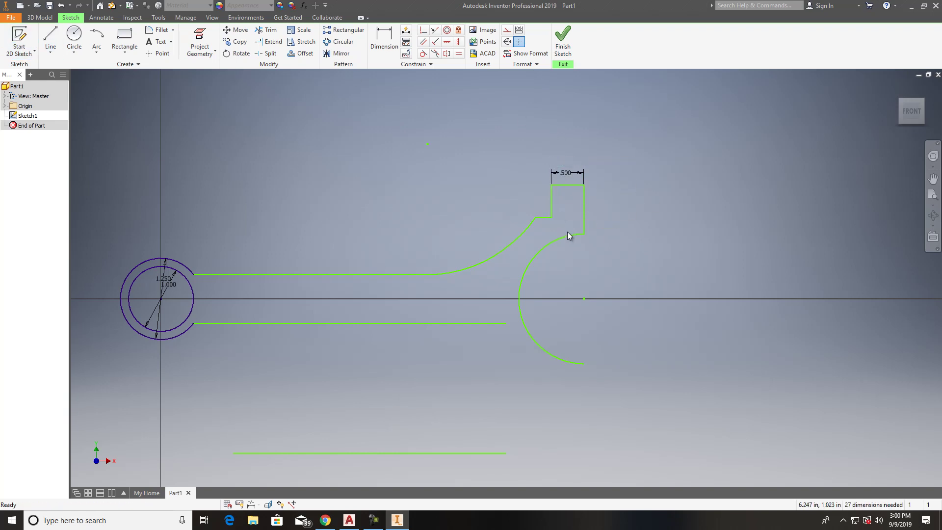
Step: Select the tab's top and left edges together with the curved flank
{"action": "left_click", "coordinate": [566, 185]}
{"action": "left_click", "coordinate": [551, 203], "text": "ctrl"}
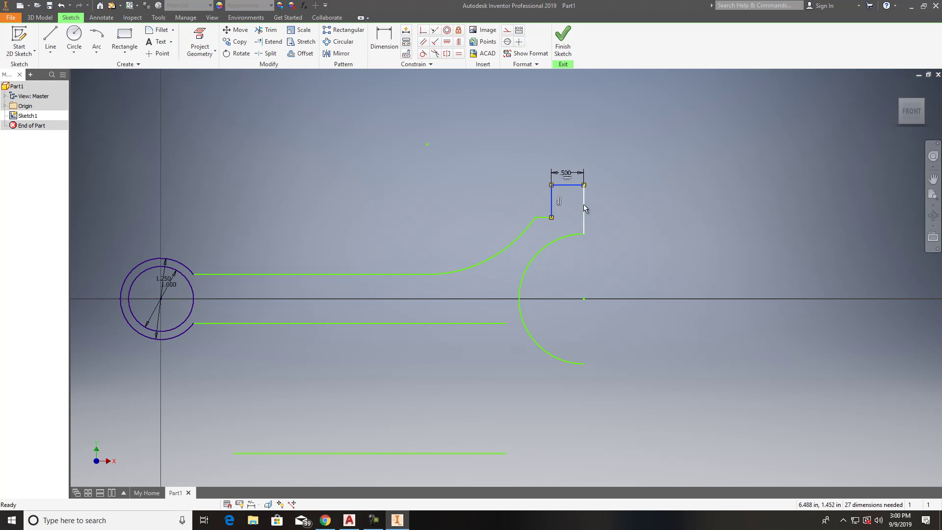
{"action": "left_click", "coordinate": [525, 228], "text": "ctrl"}
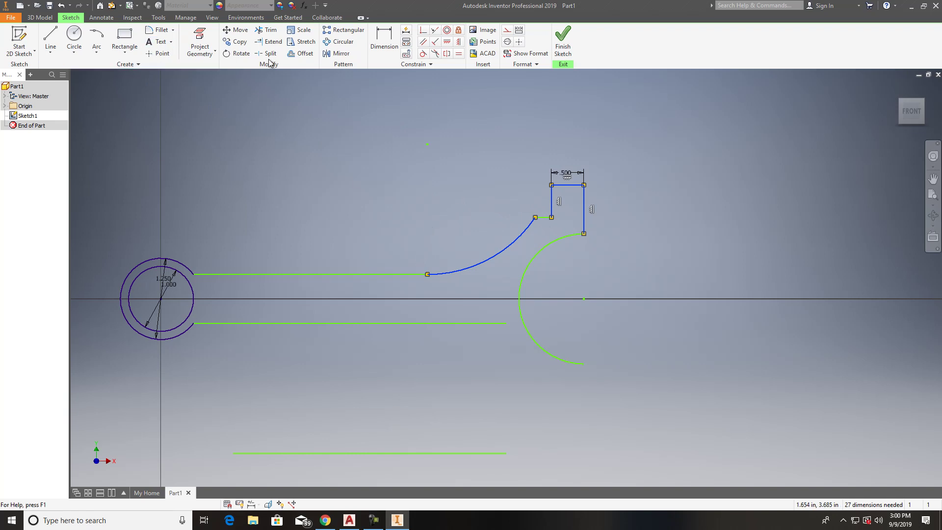
Step: Draw a centreline along the horizontal axis from the boss centre
{"action": "left_click", "coordinate": [339, 53]}
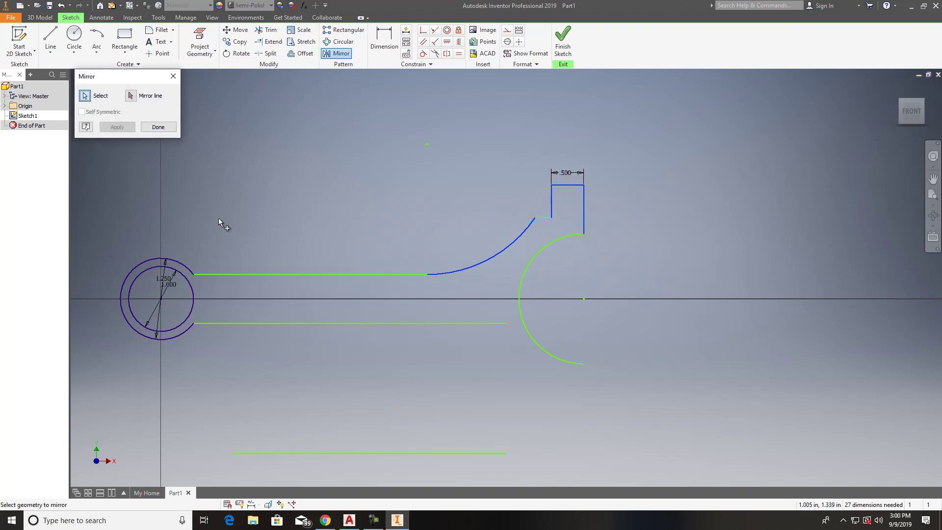
{"action": "left_click", "coordinate": [130, 96]}
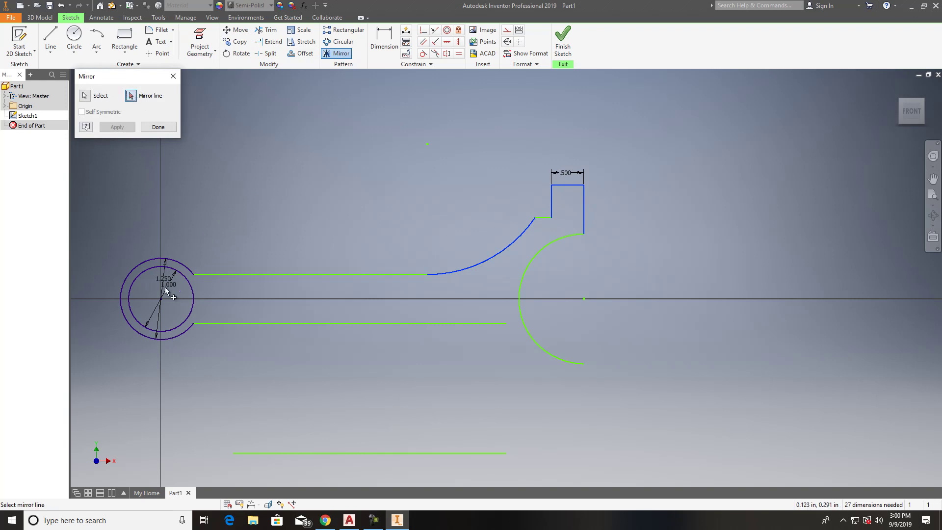
{"action": "left_click", "coordinate": [157, 128]}
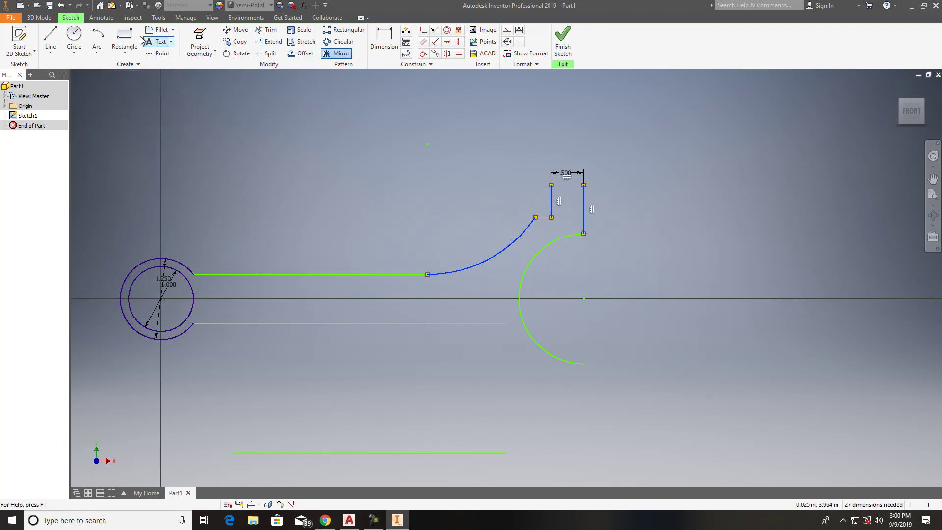
{"action": "left_click", "coordinate": [51, 42]}
{"action": "left_click", "coordinate": [161, 299]}
{"action": "left_click", "coordinate": [282, 299]}
{"action": "key", "text": "Escape"}
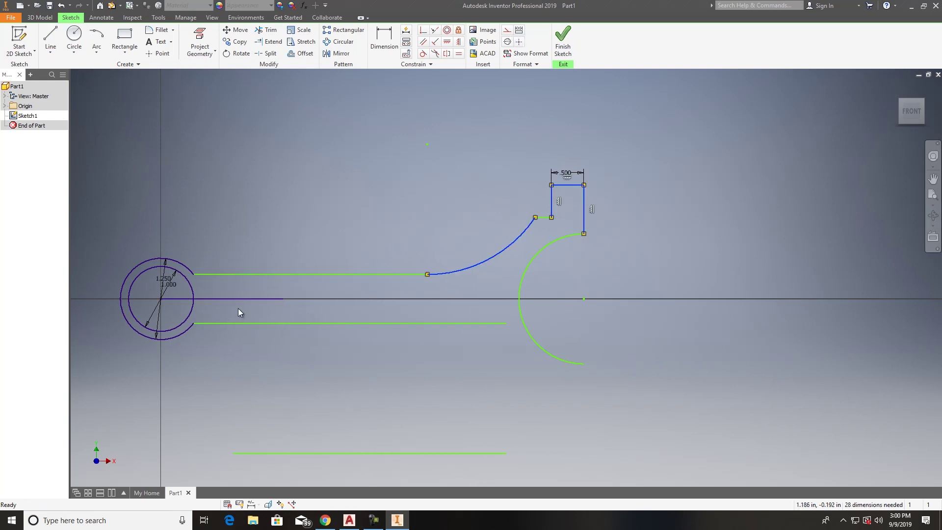
Step: Mirror the tab edges and curved flank about the axis, then trim the lower line's overlap
{"action": "left_click", "coordinate": [554, 138]}
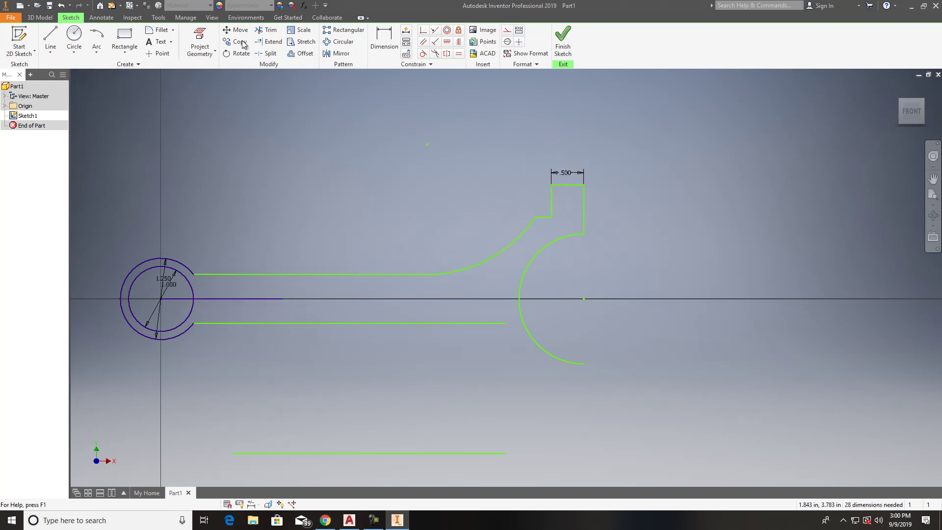
{"action": "left_click", "coordinate": [326, 53]}
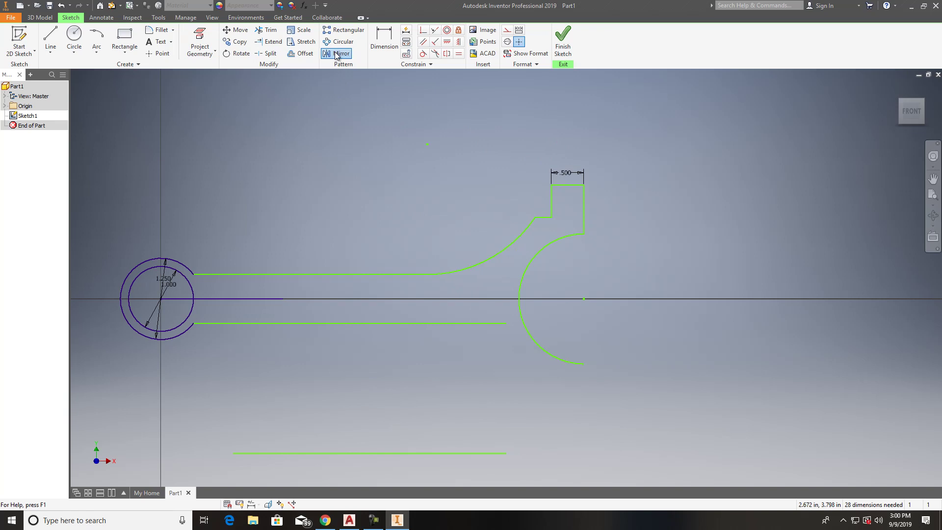
{"action": "left_click", "coordinate": [584, 211]}
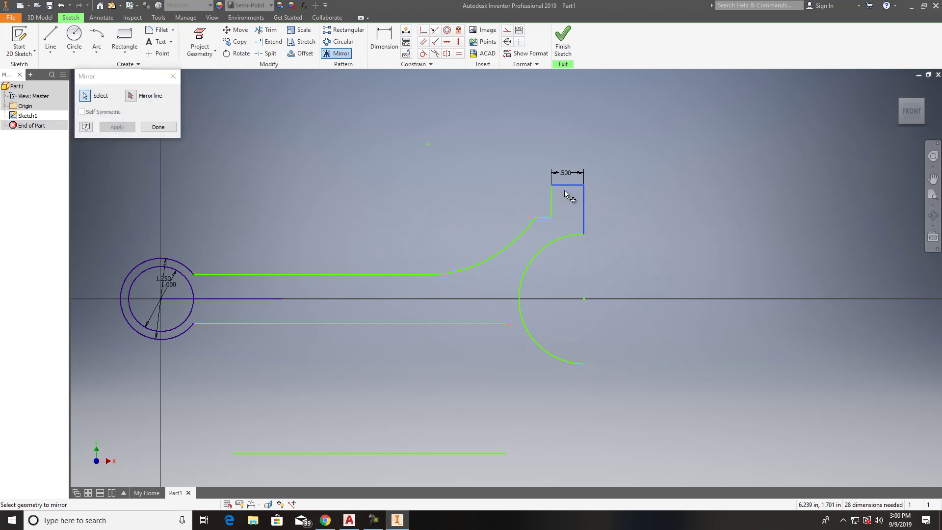
{"action": "left_click", "coordinate": [542, 216]}
{"action": "left_click", "coordinate": [527, 226]}
{"action": "left_click", "coordinate": [130, 96]}
{"action": "left_click", "coordinate": [262, 299]}
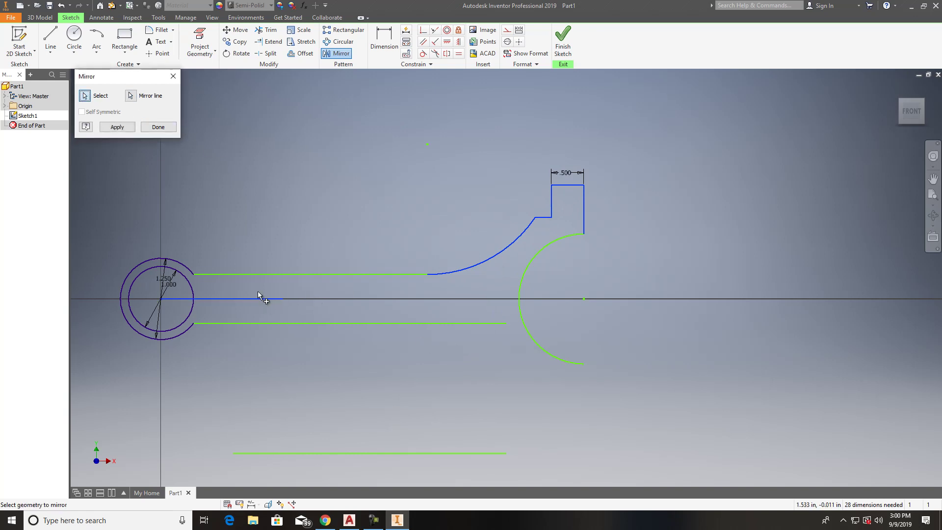
{"action": "left_click", "coordinate": [126, 125]}
{"action": "left_click", "coordinate": [157, 127]}
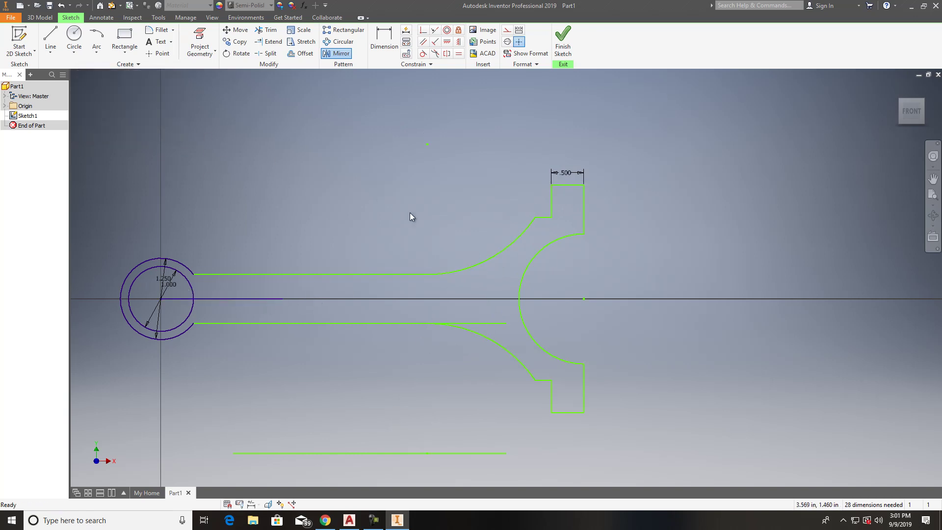
{"action": "left_click", "coordinate": [267, 30]}
{"action": "left_click", "coordinate": [493, 325]}
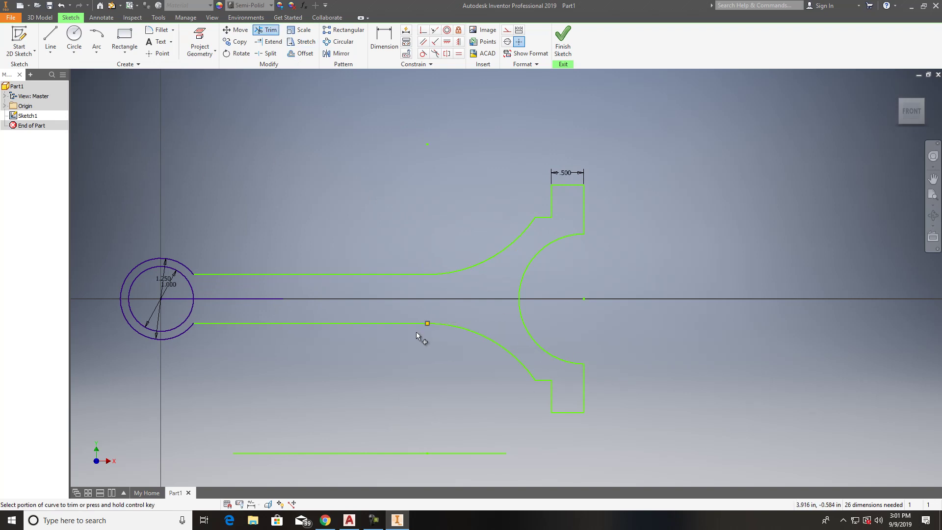
Step: End trimming and delete the loose line lying below the shank
{"action": "middle_click_drag", "start_coordinate": [417, 332], "coordinate": [508, 313]}
{"action": "key", "text": "Escape"}
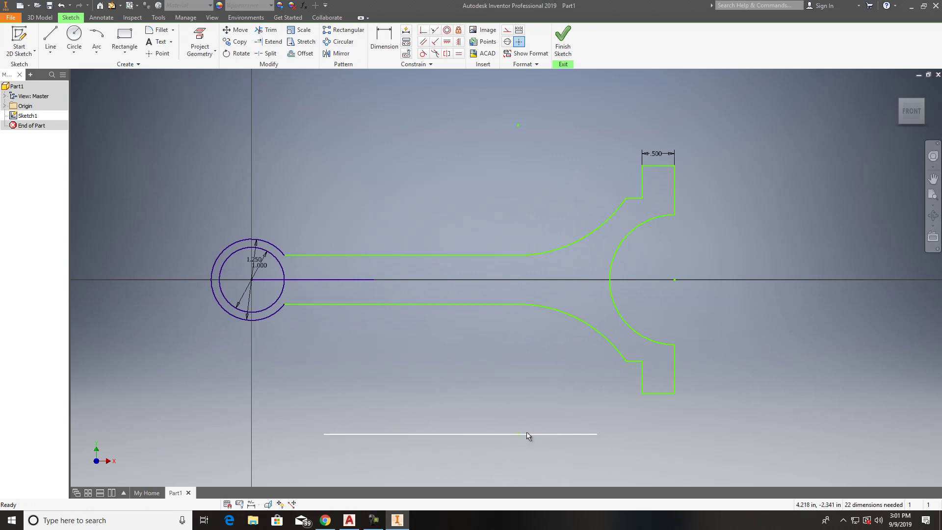
{"action": "left_click", "coordinate": [528, 433]}
{"action": "key", "text": "Delete"}
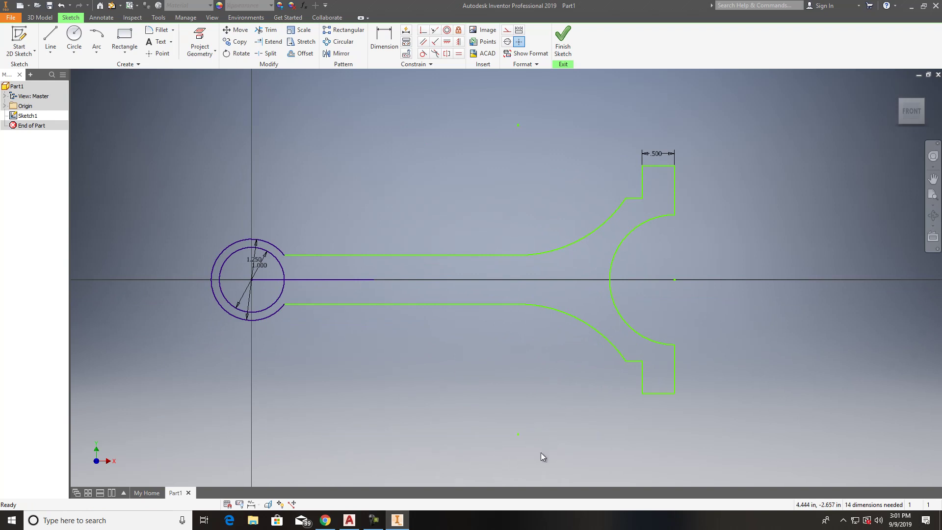
{"action": "key", "text": "Escape"}
Step: Finish Sketch1 and extrude the wrench profile 1 in as Extrusion1
{"action": "left_click", "coordinate": [562, 39]}
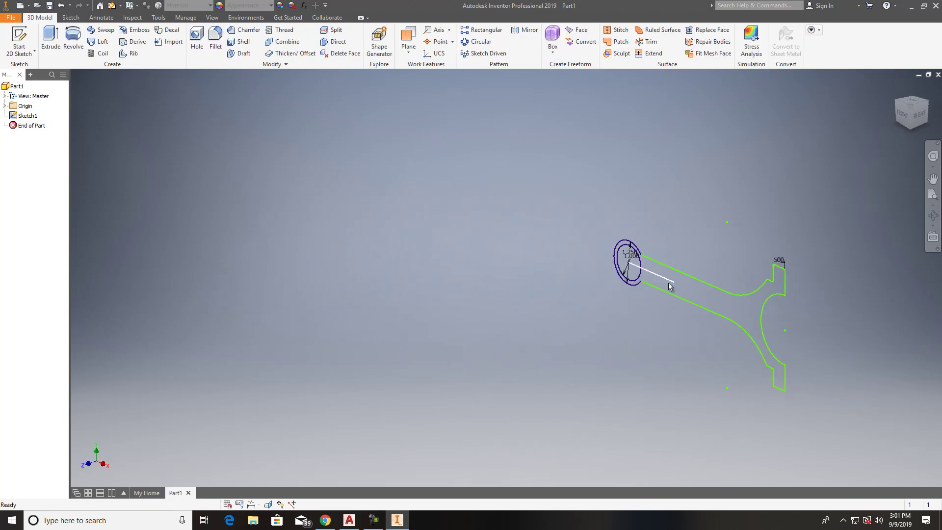
{"action": "left_click", "coordinate": [62, 42]}
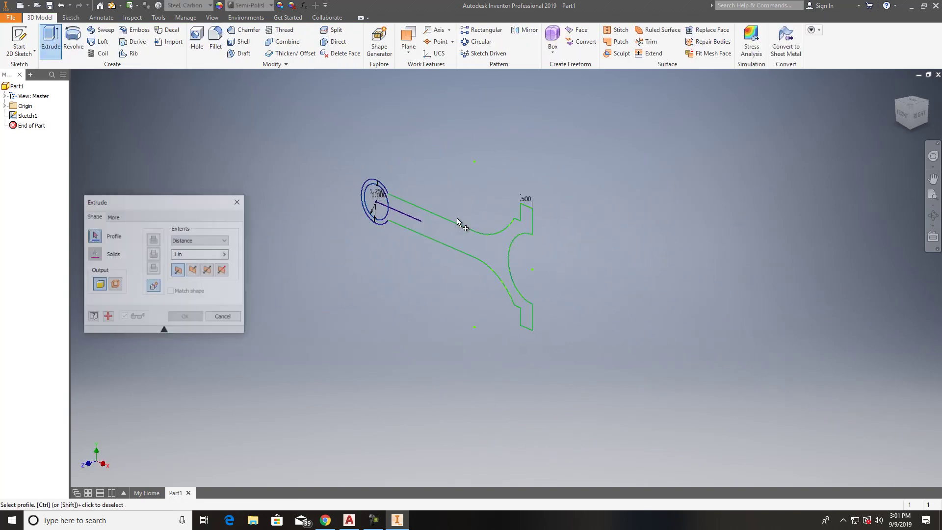
{"action": "left_click", "coordinate": [454, 225]}
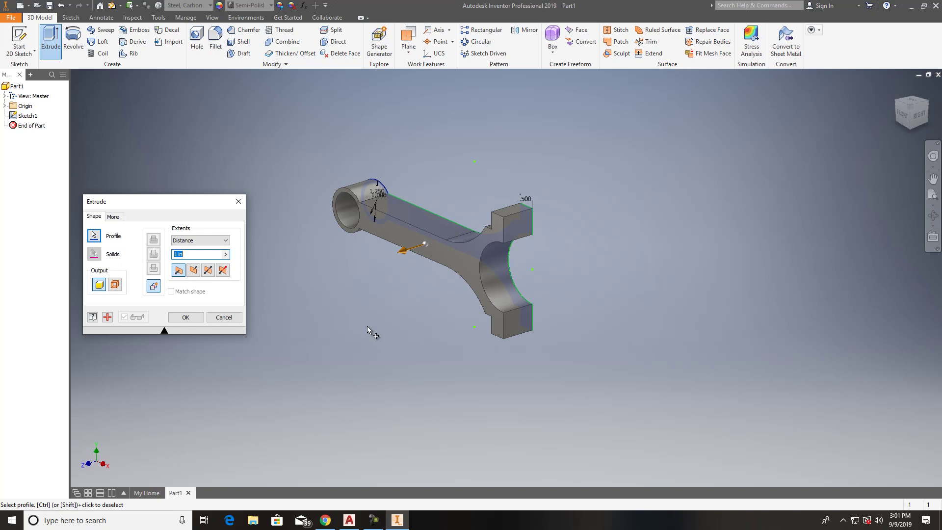
{"action": "key", "text": "Return"}
{"action": "middle_click_drag", "start_coordinate": [421, 248], "coordinate": [346, 277]}
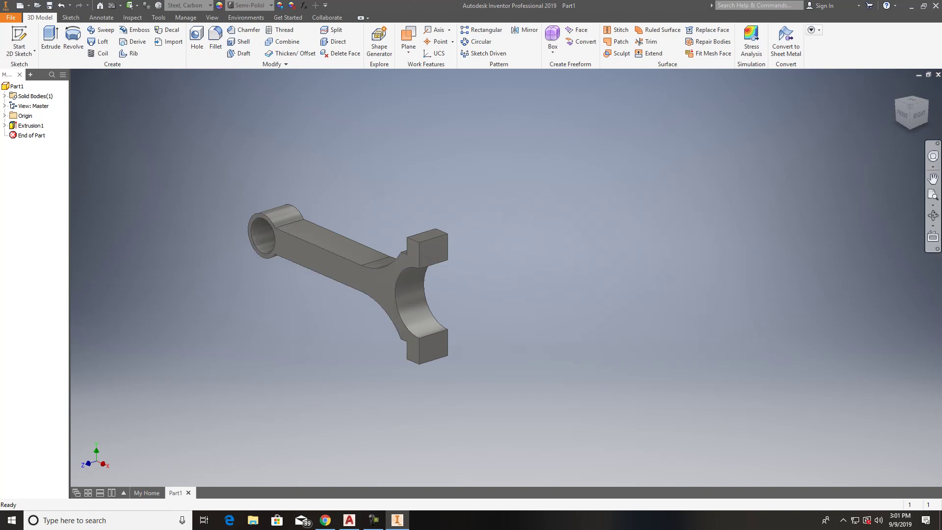
Step: Create Sketch2 on the rod's flat front face, viewed face-on
{"action": "mouse_move", "coordinate": [83, 114]}
{"action": "middle_mouse_down", "text": "shift"}
{"action": "mouse_move", "coordinate": [90, 163]}
{"action": "mouse_move", "coordinate": [118, 157]}
{"action": "middle_mouse_up", "text": "shift"}
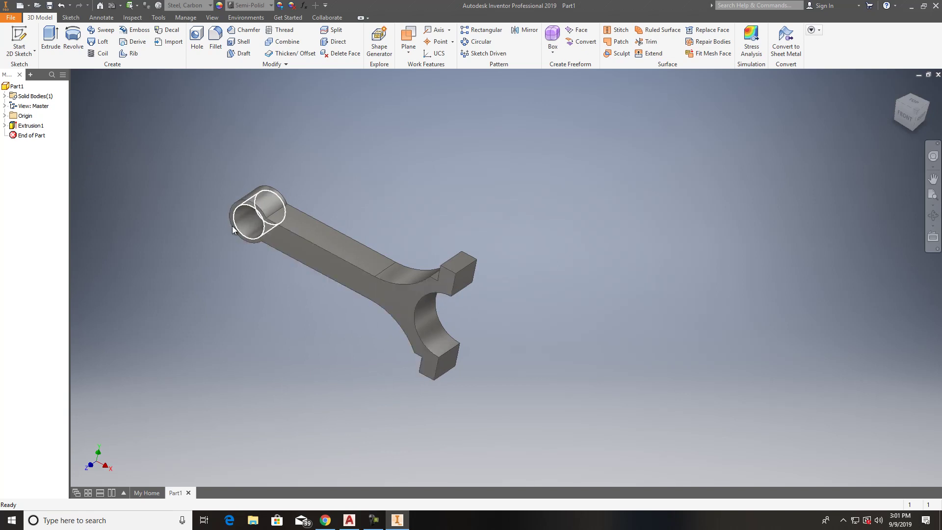
{"action": "left_click", "coordinate": [35, 51]}
{"action": "left_click", "coordinate": [39, 70]}
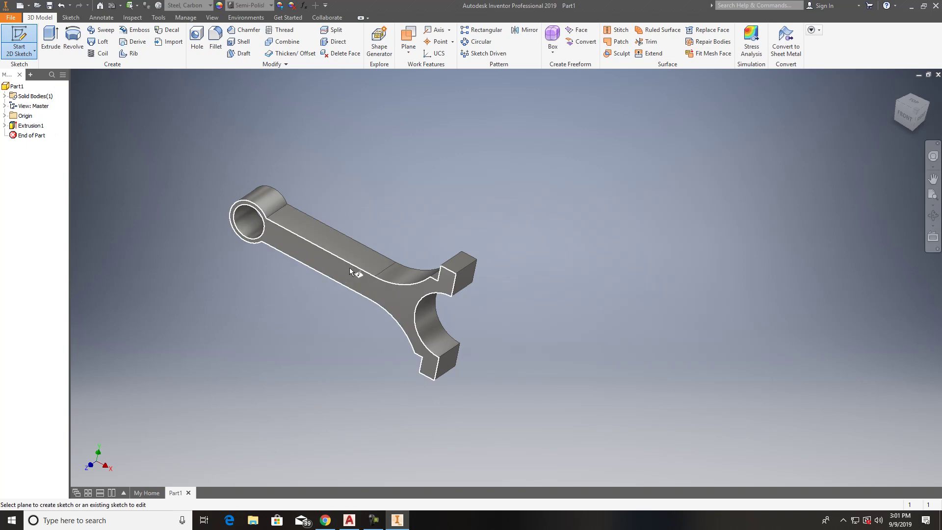
{"action": "left_click", "coordinate": [341, 267]}
{"action": "middle_click_drag", "start_coordinate": [536, 365], "coordinate": [404, 308]}
{"action": "scroll", "coordinate": [405, 308], "scroll_direction": "down", "scroll_amount": 3}
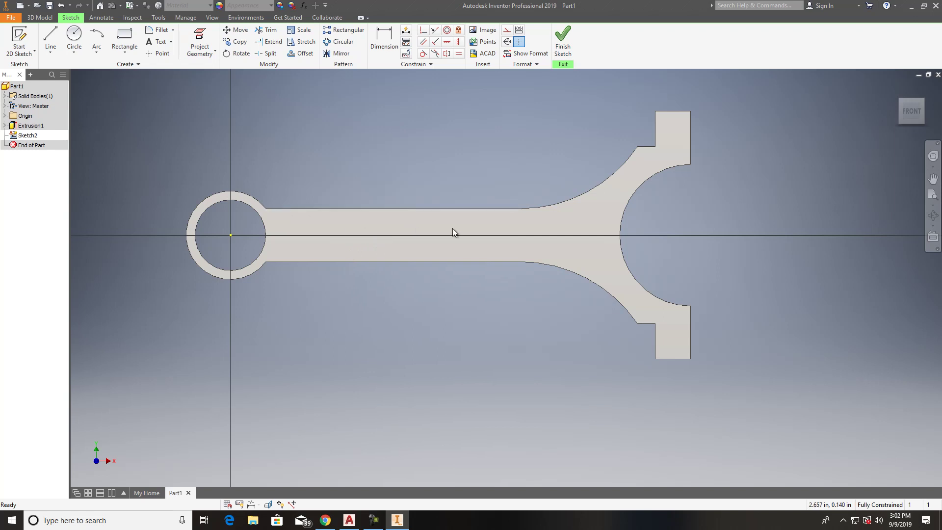
Step: Draw a circle centred on the jaw arc, matching the big-end arc
{"action": "left_click", "coordinate": [96, 37]}
{"action": "key", "text": "Escape"}
{"action": "left_click", "coordinate": [74, 37]}
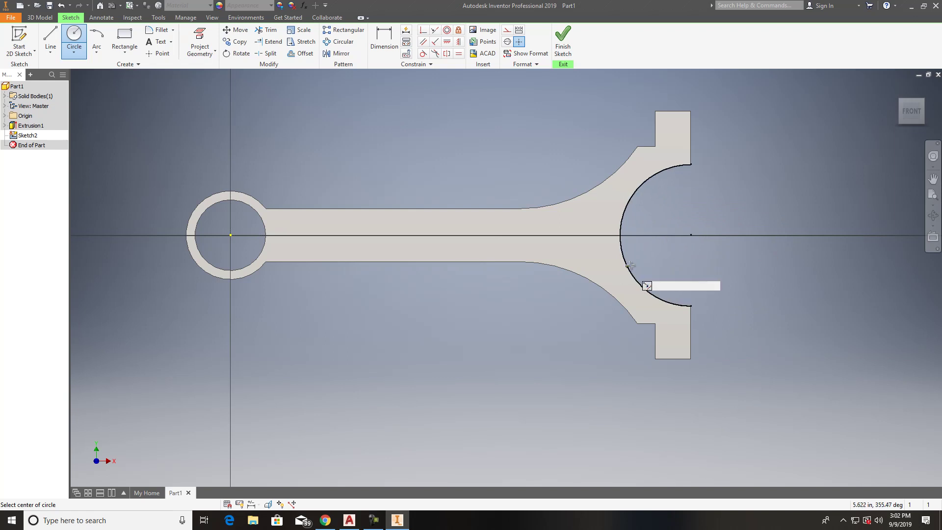
{"action": "left_click", "coordinate": [690, 235]}
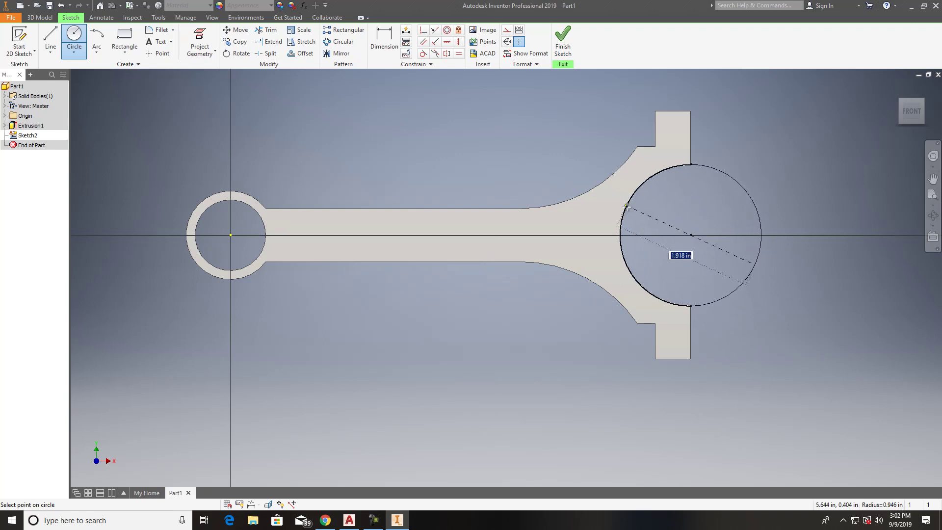
{"action": "left_click", "coordinate": [624, 206]}
{"action": "key", "text": "Escape"}
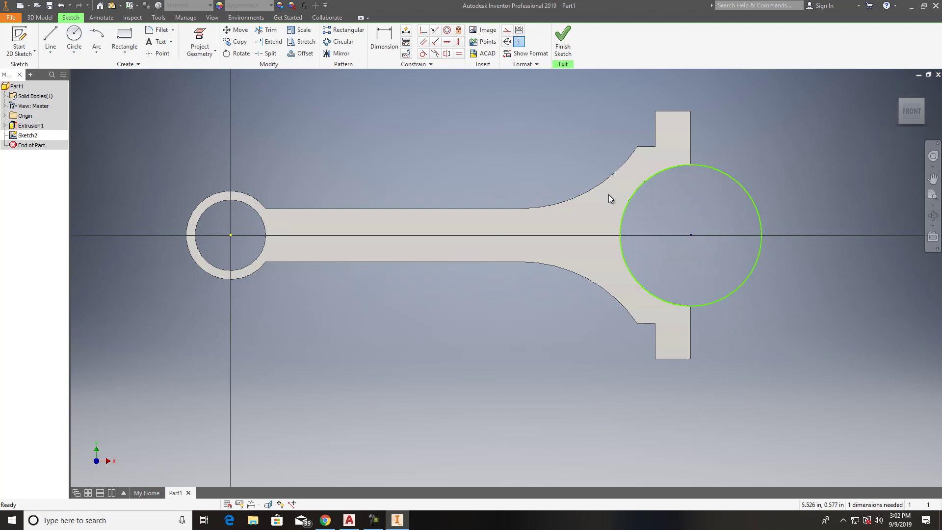
Step: Add a concentric circle and dimension its diameter to 2.500
{"action": "left_click", "coordinate": [80, 38]}
{"action": "left_click", "coordinate": [691, 235]}
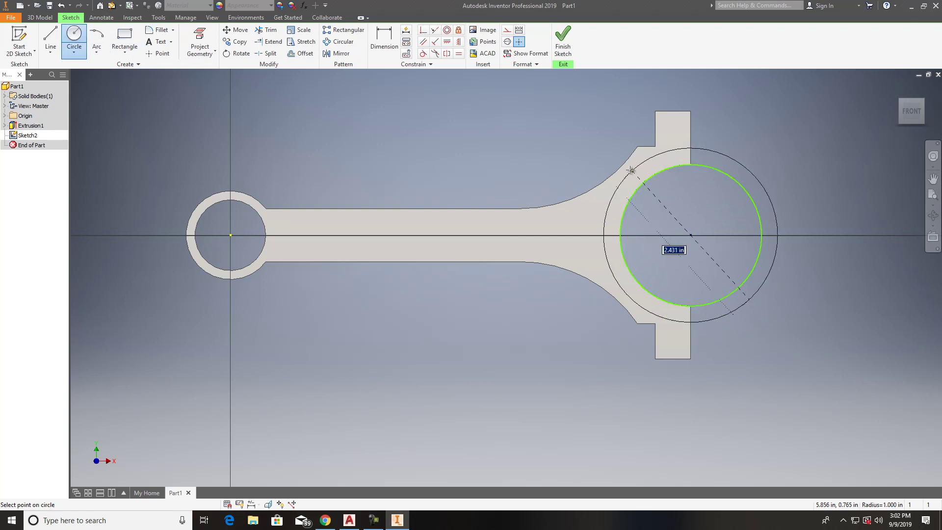
{"action": "type", "text": "1"}
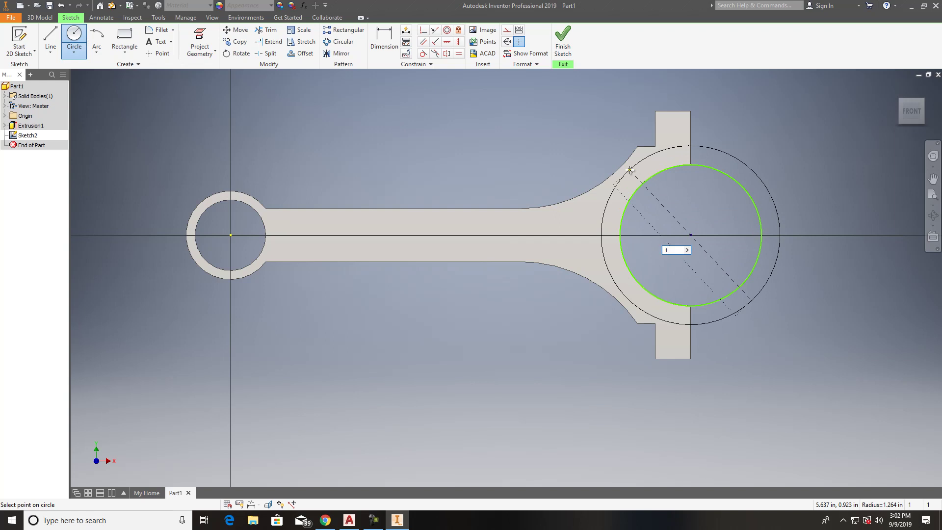
{"action": "key", "text": "Return"}
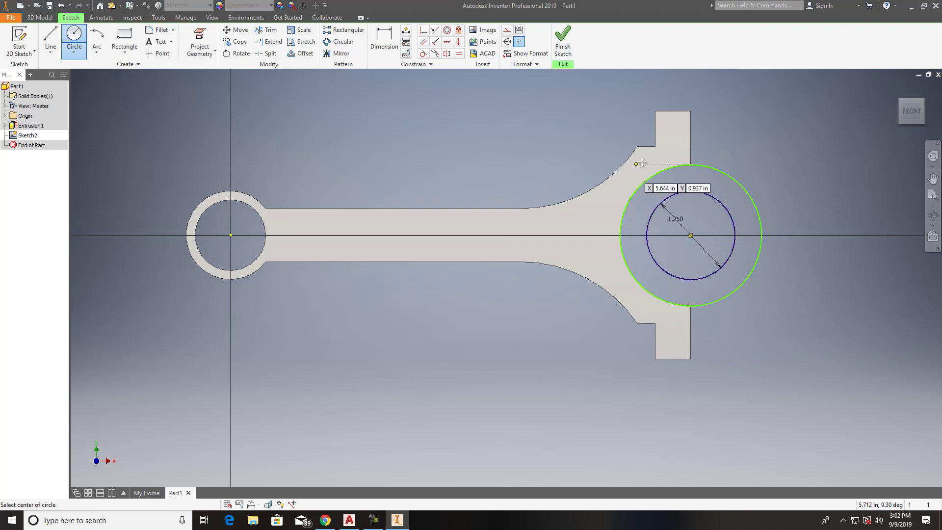
{"action": "key", "text": "Escape"}
{"action": "double_click", "coordinate": [676, 220]}
{"action": "type", "text": "2.2"}
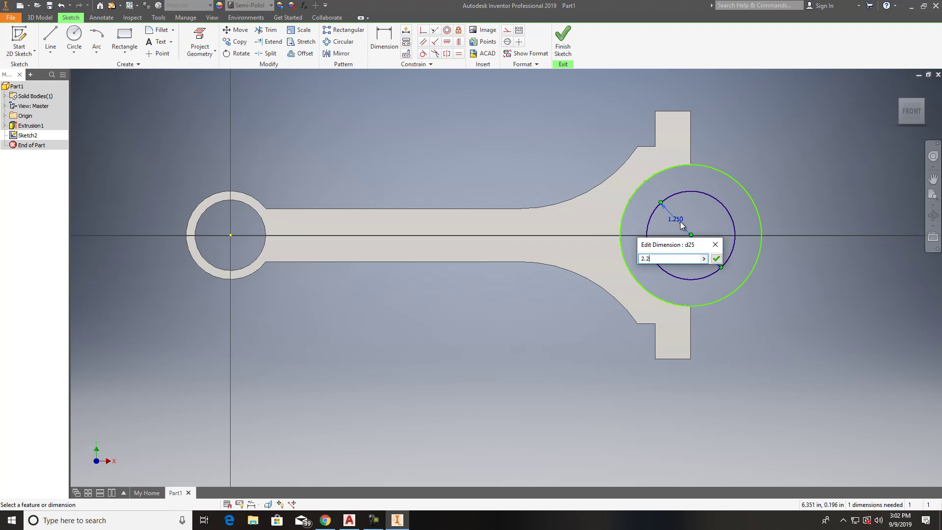
{"action": "type", "text": "5"}
{"action": "key", "text": "Return"}
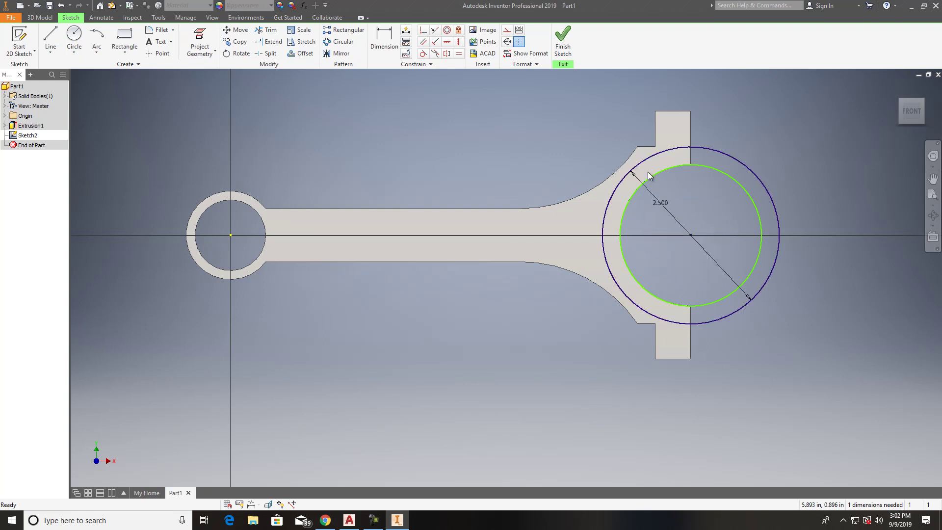
Step: Draw vertical lines joining the inner and outer circles at top and bottom
{"action": "key", "text": "l"}
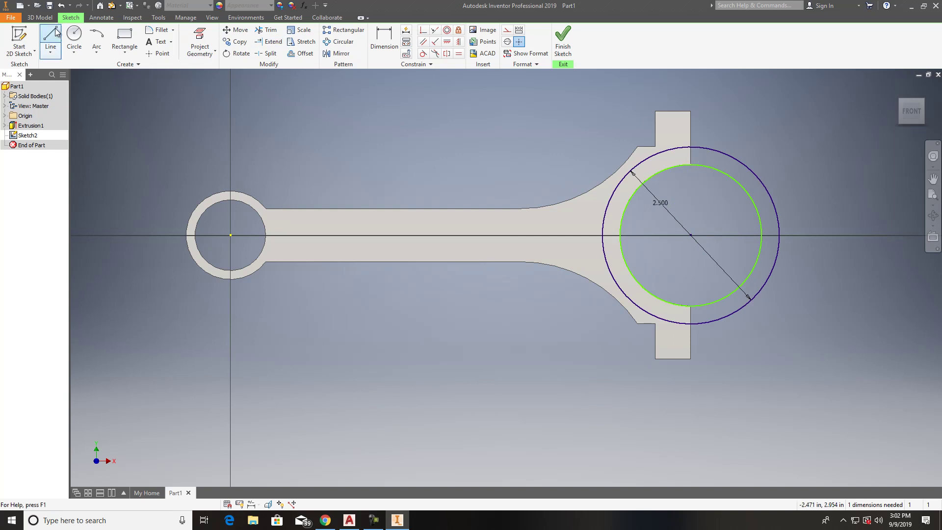
{"action": "left_click", "coordinate": [691, 164]}
{"action": "left_click", "coordinate": [691, 147]}
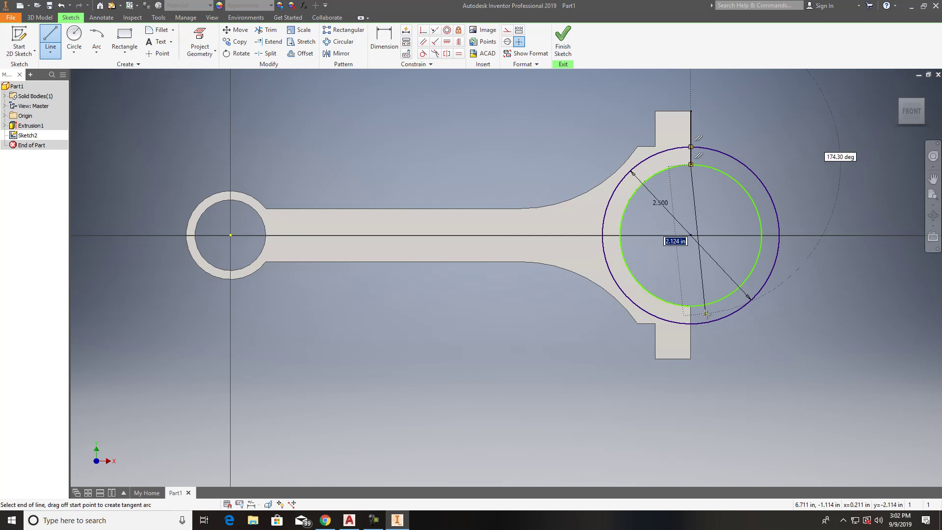
{"action": "key", "text": "Escape"}
{"action": "key", "text": "l"}
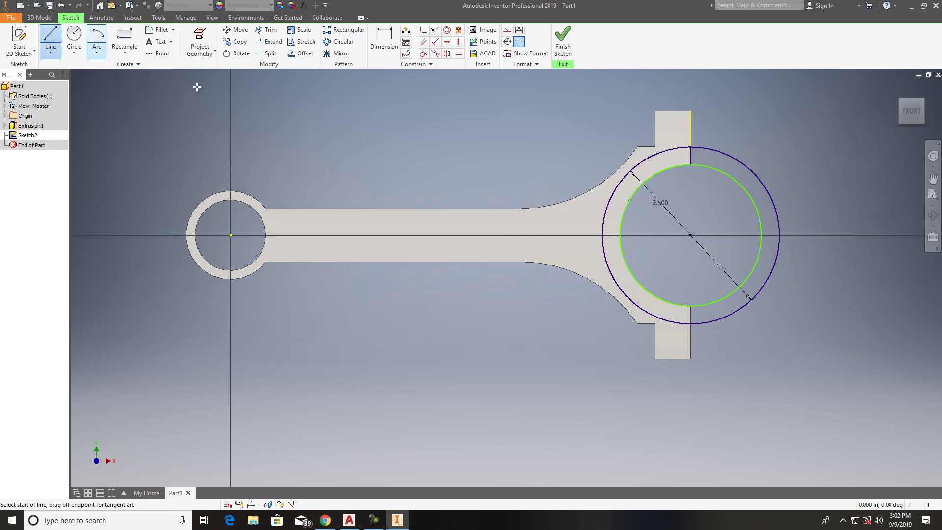
{"action": "left_click", "coordinate": [690, 305]}
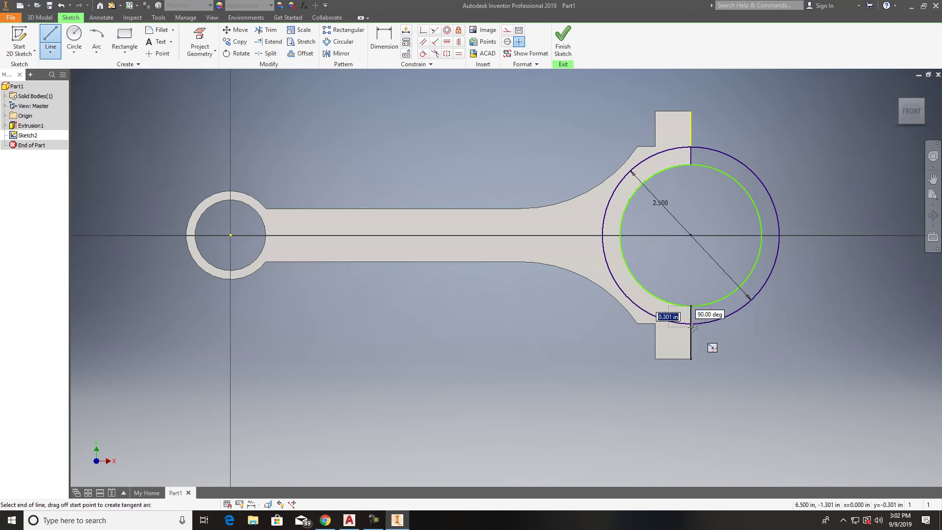
{"action": "left_click", "coordinate": [691, 324]}
{"action": "key", "text": "Escape"}
Step: Trim away both circles' right halves and finish Sketch2
{"action": "left_click", "coordinate": [267, 30]}
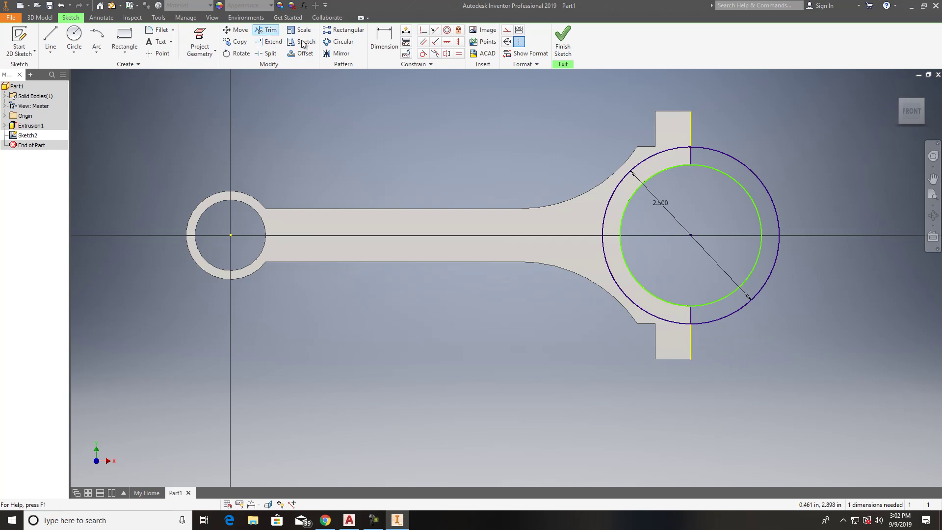
{"action": "left_click", "coordinate": [728, 179]}
{"action": "left_click", "coordinate": [743, 162]}
{"action": "left_click", "coordinate": [562, 39]}
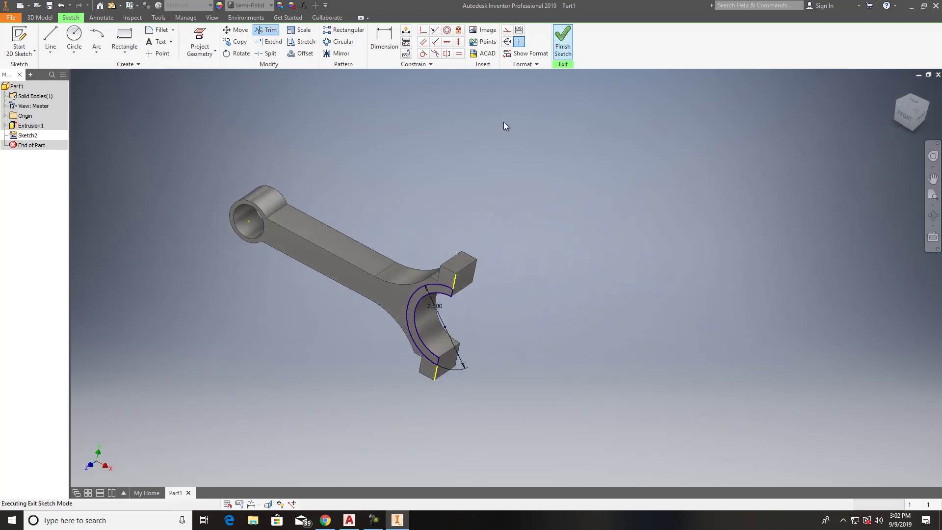
Step: Extrude Sketch2's half-ring profile to create Extrusion2
{"action": "left_click", "coordinate": [50, 39]}
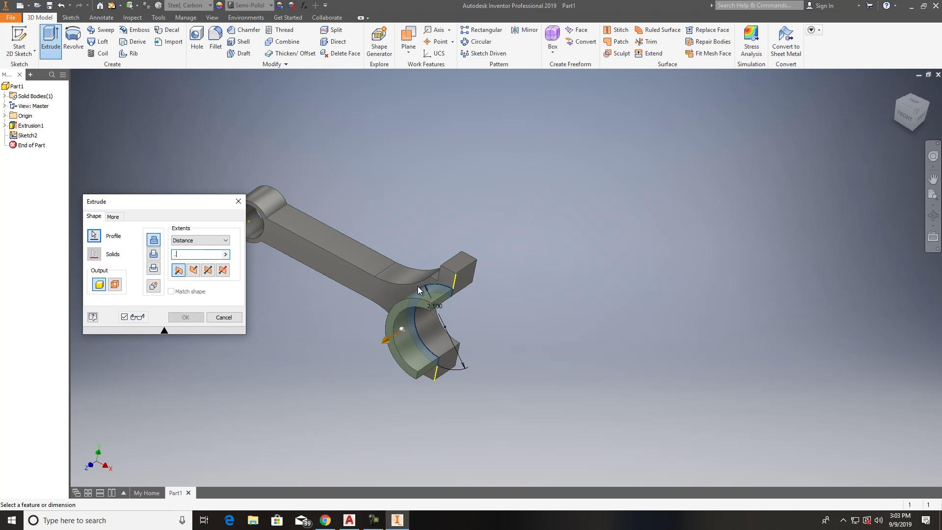
{"action": "key", "text": "Return"}
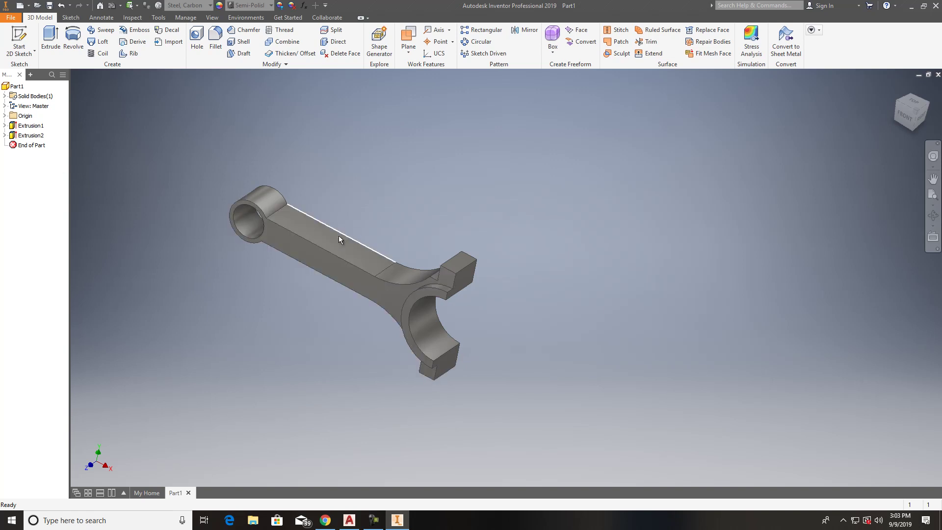
{"action": "left_click", "coordinate": [5, 125]}
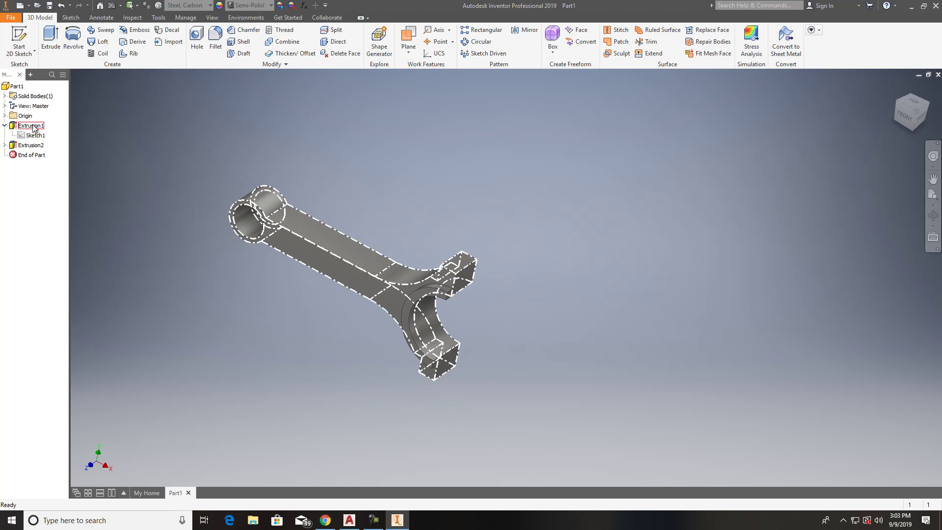
{"action": "right_click", "coordinate": [33, 128]}
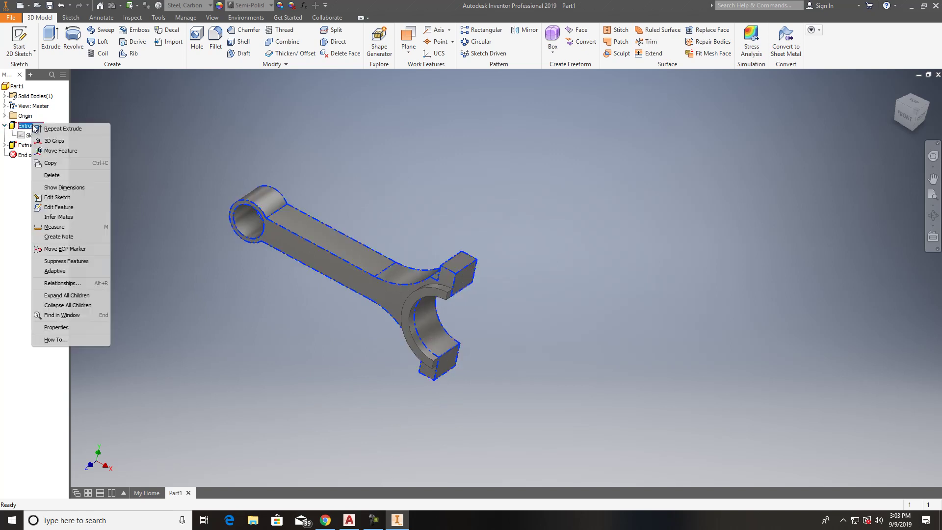
{"action": "left_click", "coordinate": [58, 207]}
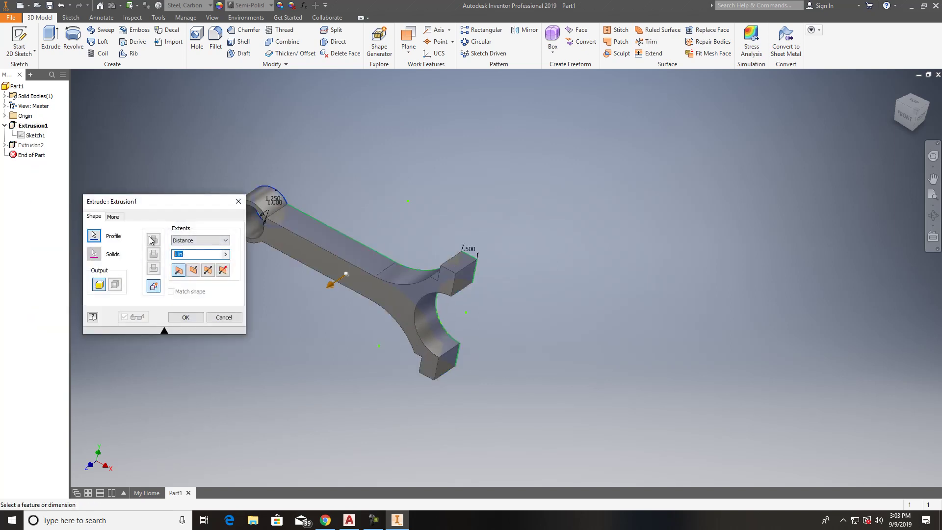
{"action": "key", "text": "Return"}
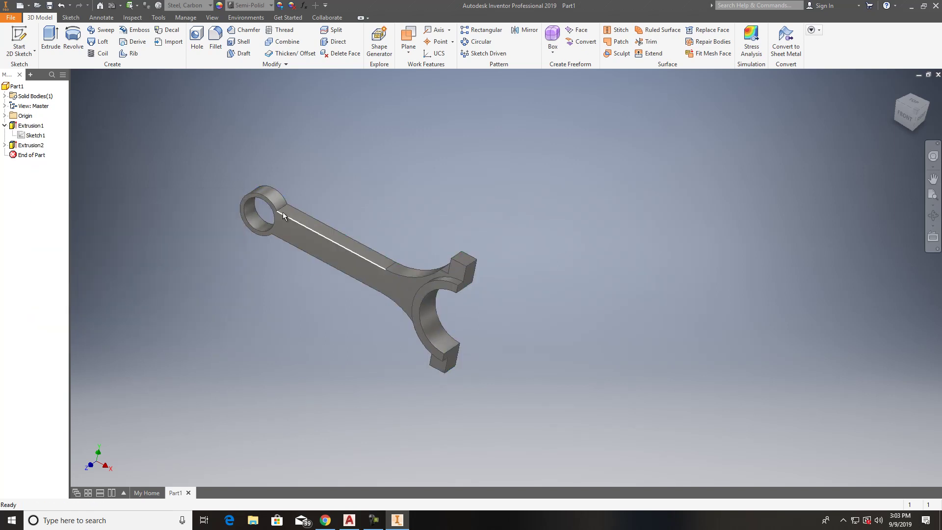
{"action": "middle_click_drag", "start_coordinate": [418, 296], "coordinate": [414, 320]}
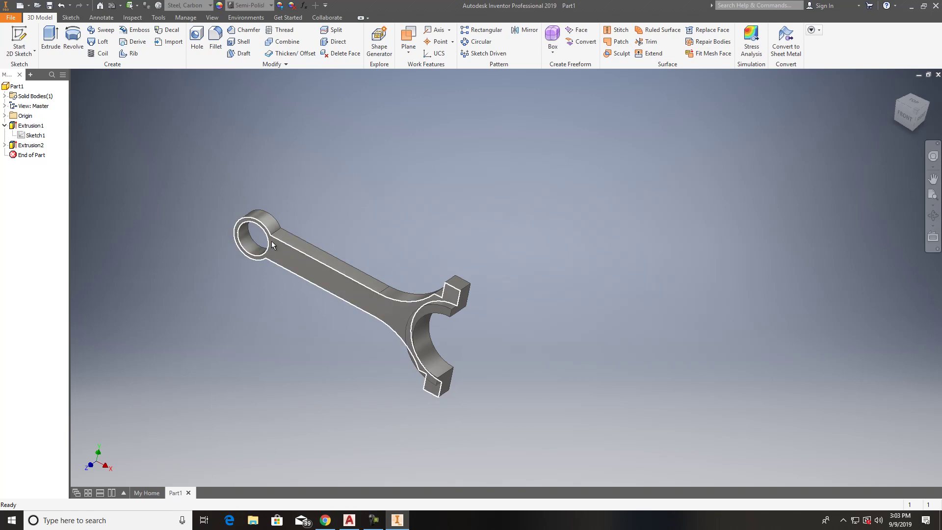
{"action": "scroll", "coordinate": [264, 235], "scroll_direction": "up", "scroll_amount": 5}
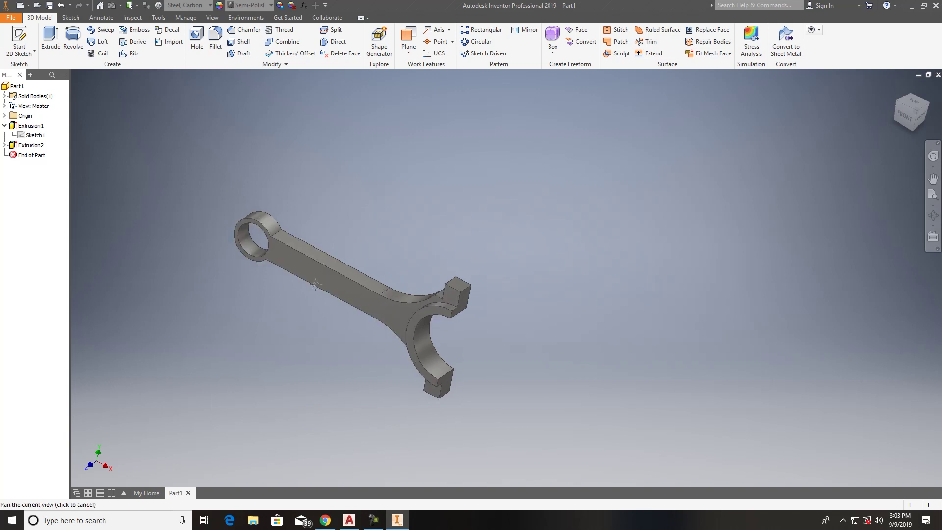
{"action": "scroll", "coordinate": [310, 258], "scroll_direction": "down", "scroll_amount": 4}
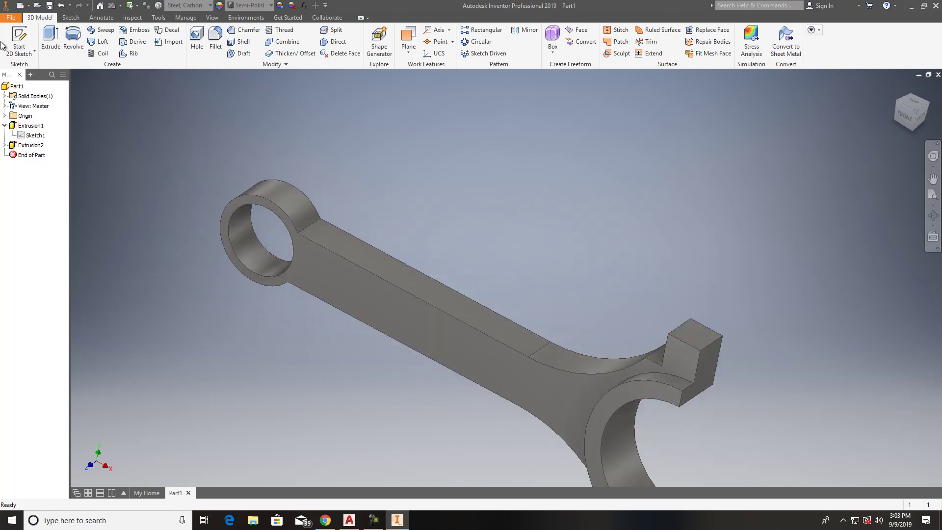
Step: Sketch two concentric circles on the small-end face, matching its outer edge and bore
{"action": "left_click", "coordinate": [19, 41]}
{"action": "left_click", "coordinate": [291, 272]}
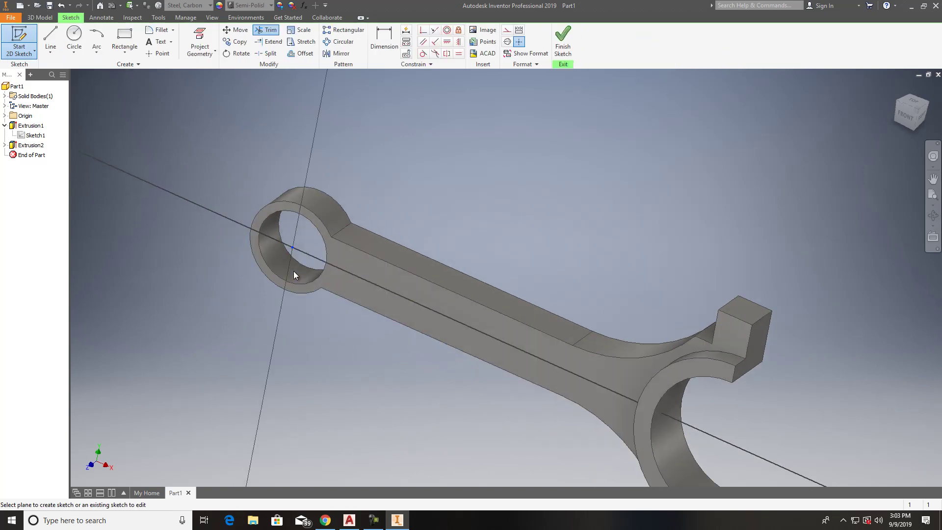
{"action": "left_click", "coordinate": [75, 37]}
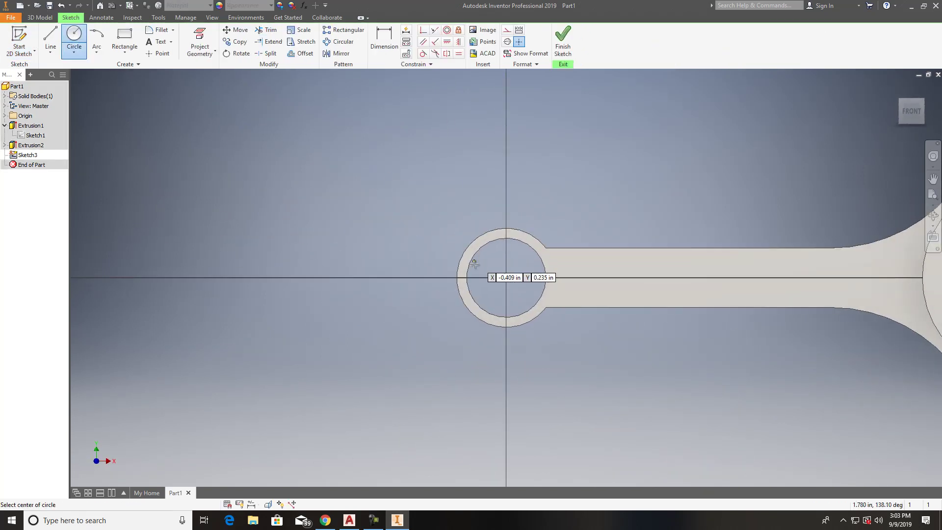
{"action": "left_click", "coordinate": [505, 277]}
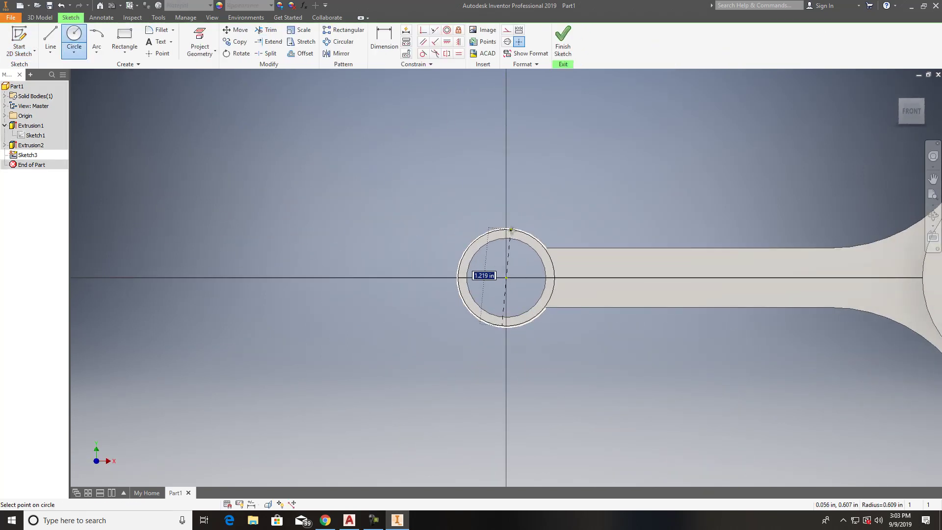
{"action": "left_click", "coordinate": [507, 228]}
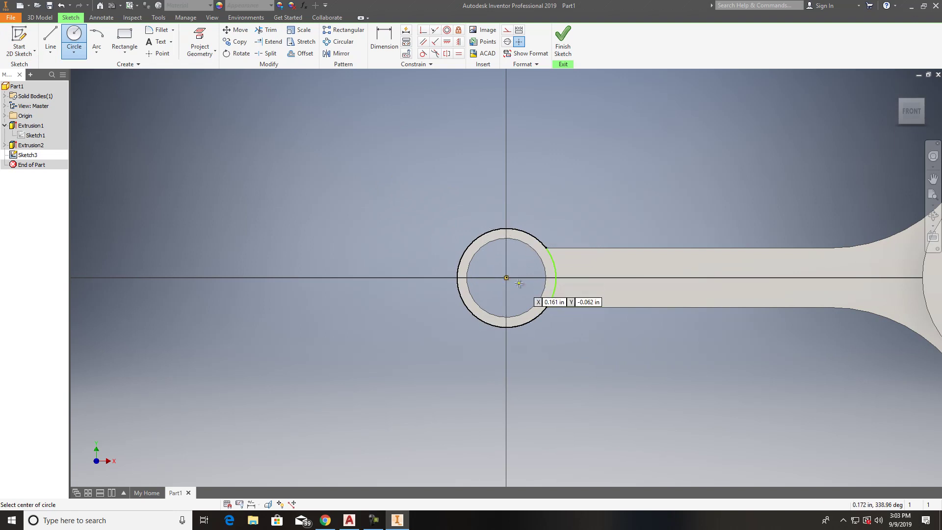
{"action": "left_click", "coordinate": [75, 37]}
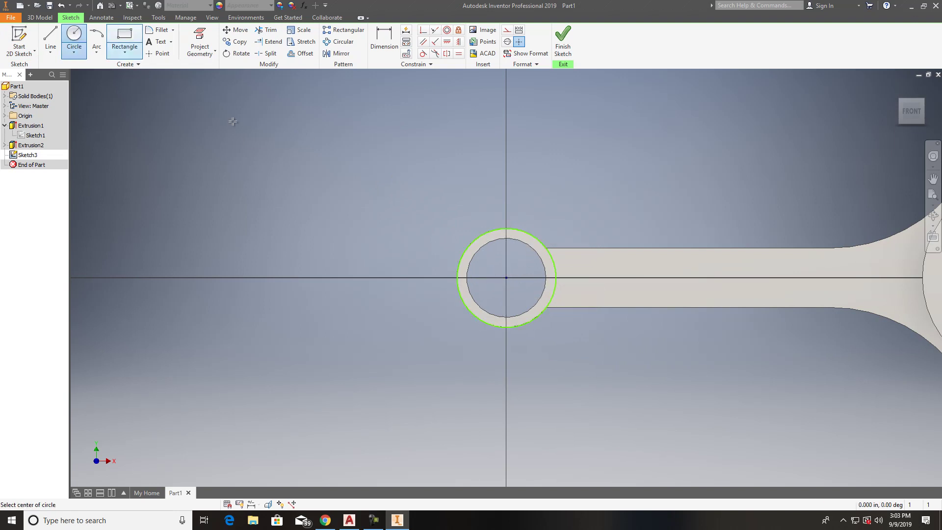
{"action": "left_click", "coordinate": [507, 277]}
{"action": "left_click", "coordinate": [535, 251]}
{"action": "left_click", "coordinate": [919, 116]}
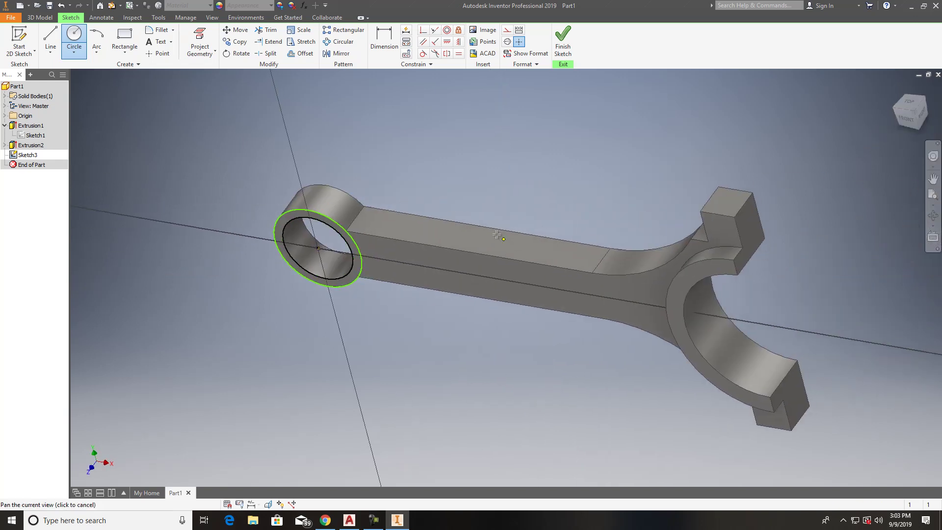
Step: Finish Sketch3 and extrude the ring 0.25 in as Extrusion3
{"action": "left_click", "coordinate": [563, 40]}
{"action": "key", "text": "e"}
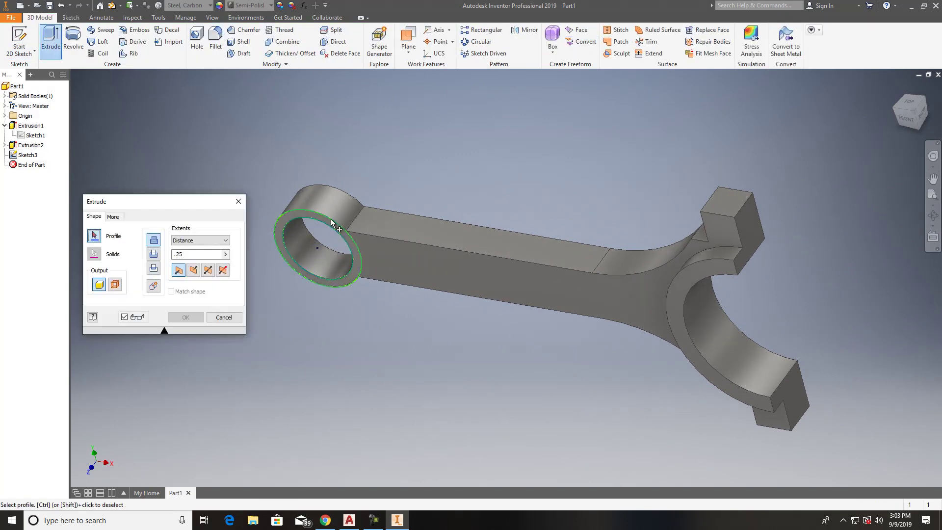
{"action": "key", "text": "Return"}
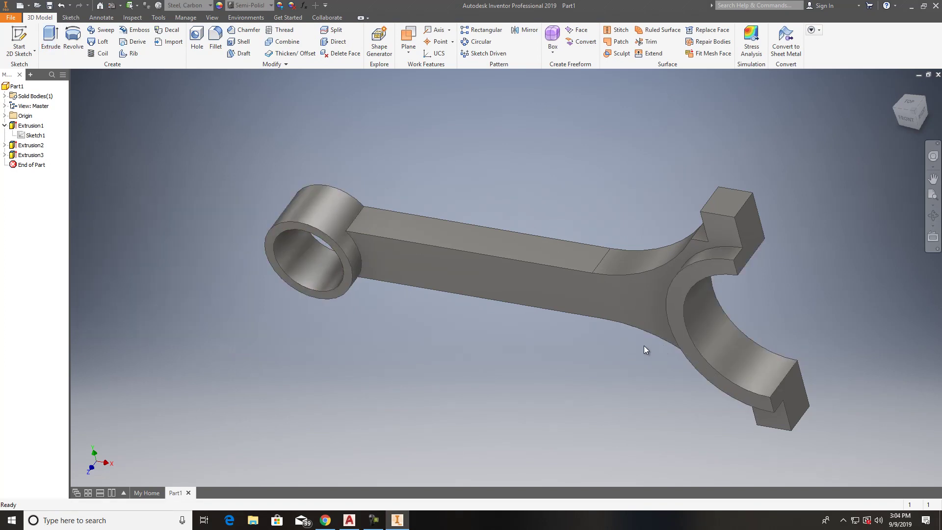
Step: Fillet the upper and lower tab end edges at .25 radius, creating Fillet1
{"action": "key", "text": "Escape"}
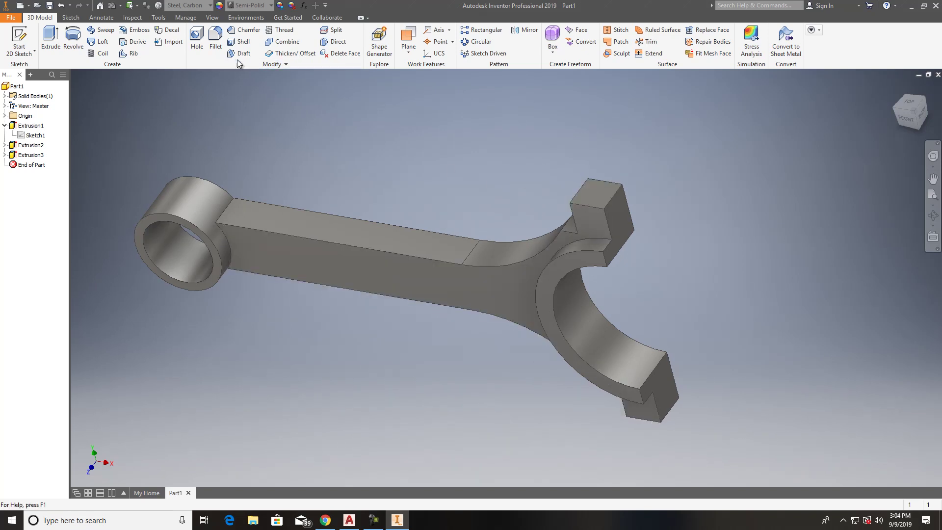
{"action": "left_click", "coordinate": [216, 44]}
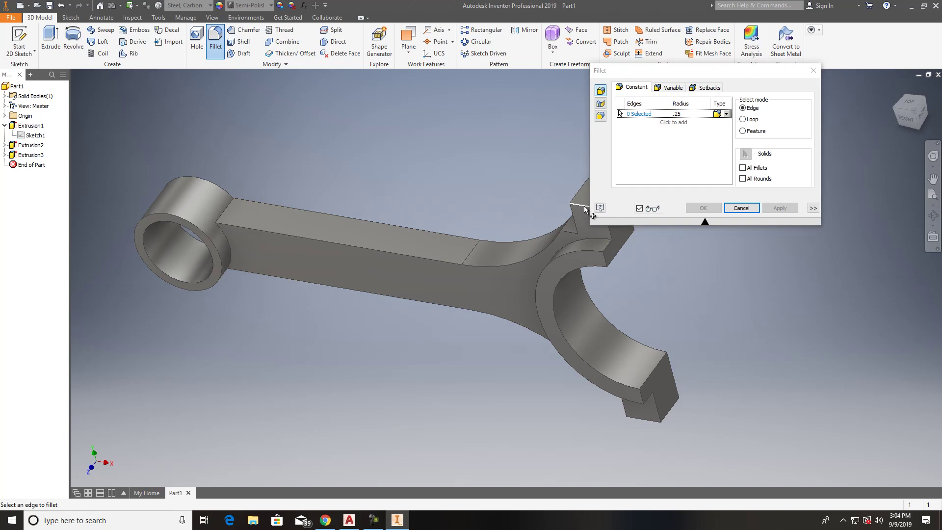
{"action": "left_click_drag", "start_coordinate": [694, 71], "coordinate": [359, 114]}
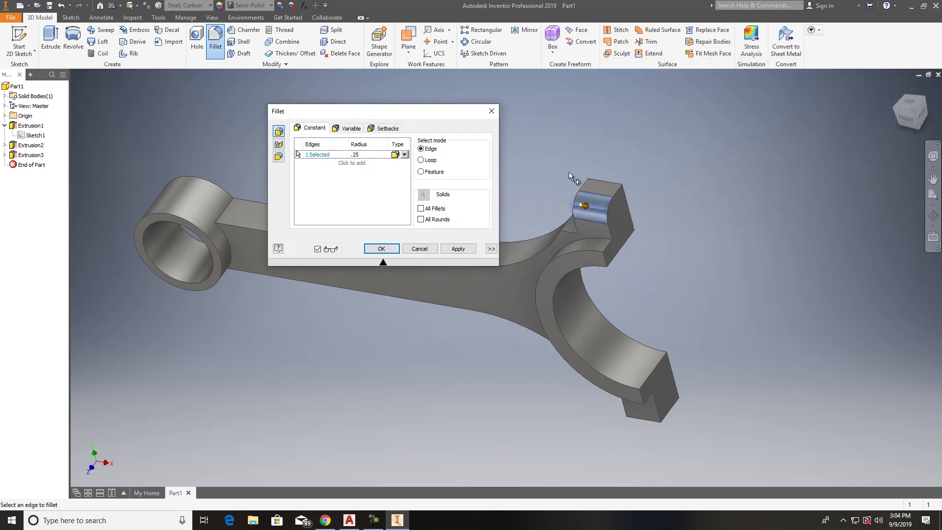
{"action": "left_click", "coordinate": [605, 184]}
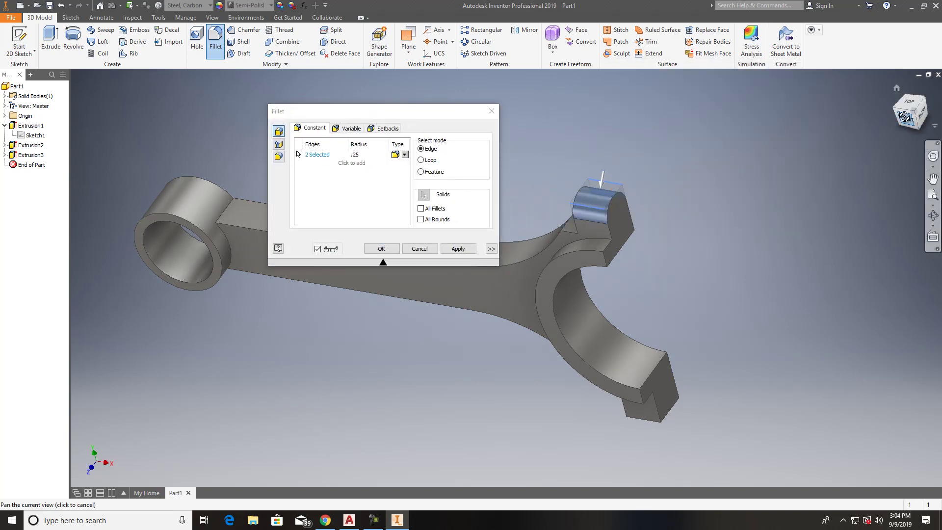
{"action": "left_click_drag", "start_coordinate": [904, 117], "coordinate": [880, 125]}
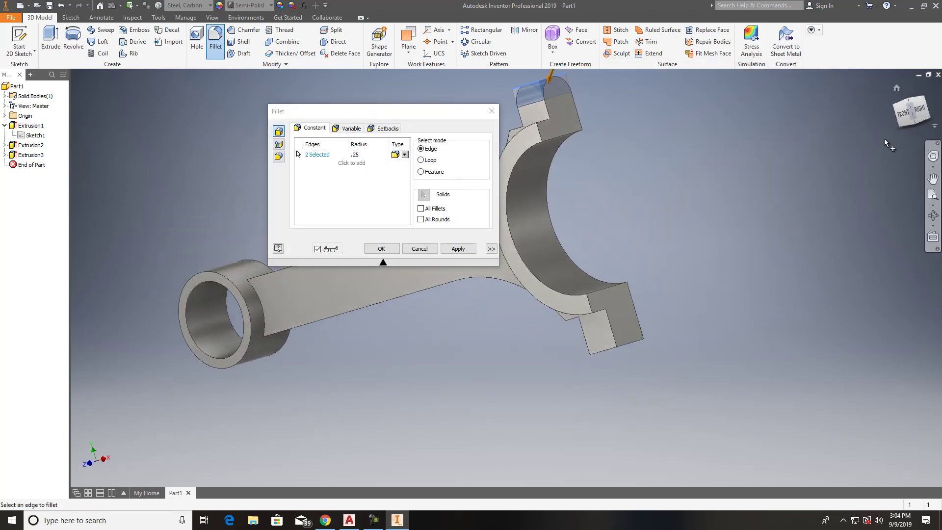
{"action": "left_click", "coordinate": [639, 342]}
{"action": "left_click", "coordinate": [456, 248]}
{"action": "left_click", "coordinate": [917, 110]}
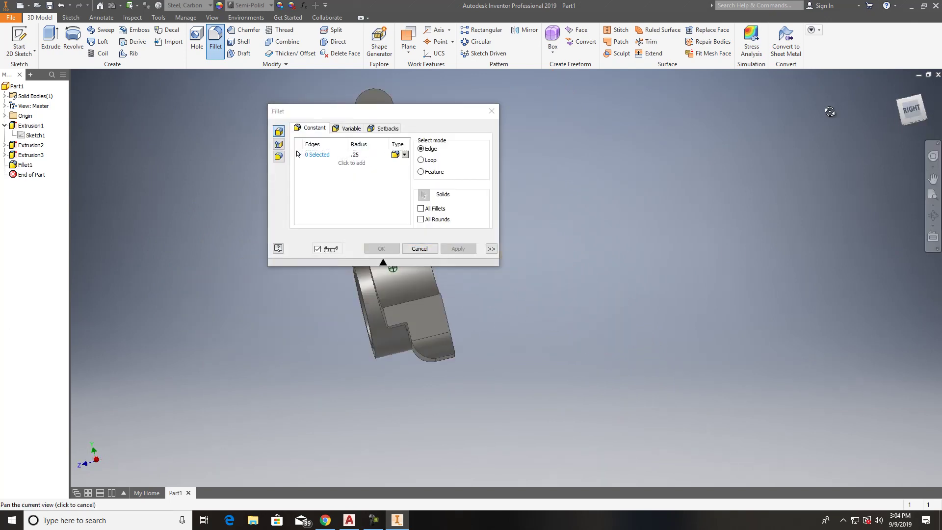
{"action": "middle_click_drag", "start_coordinate": [827, 121], "coordinate": [475, 171], "text": "shift"}
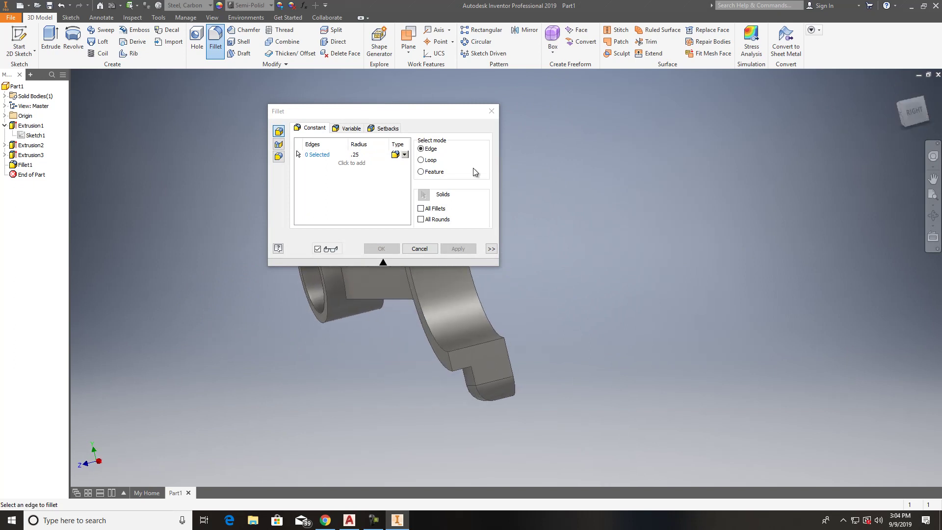
{"action": "left_click", "coordinate": [419, 248]}
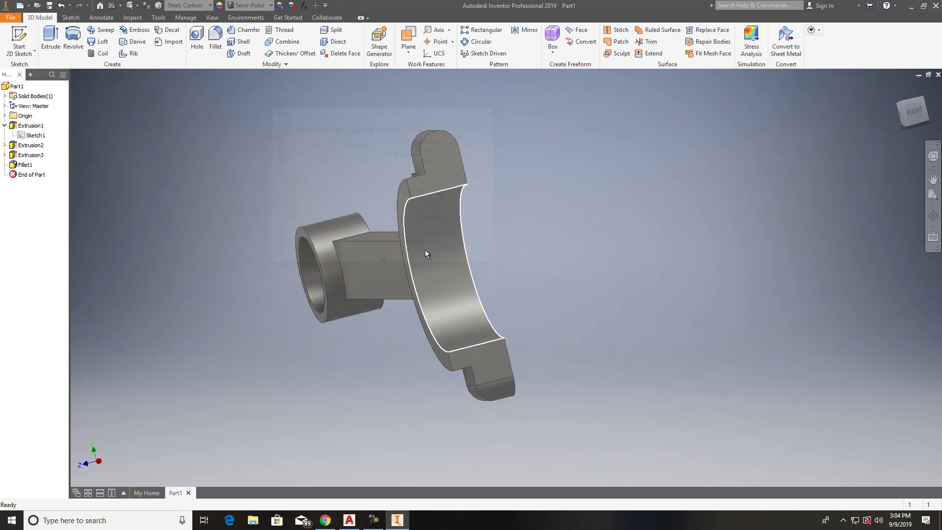
Step: Delete Fillet1 from the browser after reopening it without changes
{"action": "right_click", "coordinate": [21, 167]}
{"action": "left_click", "coordinate": [46, 203]}
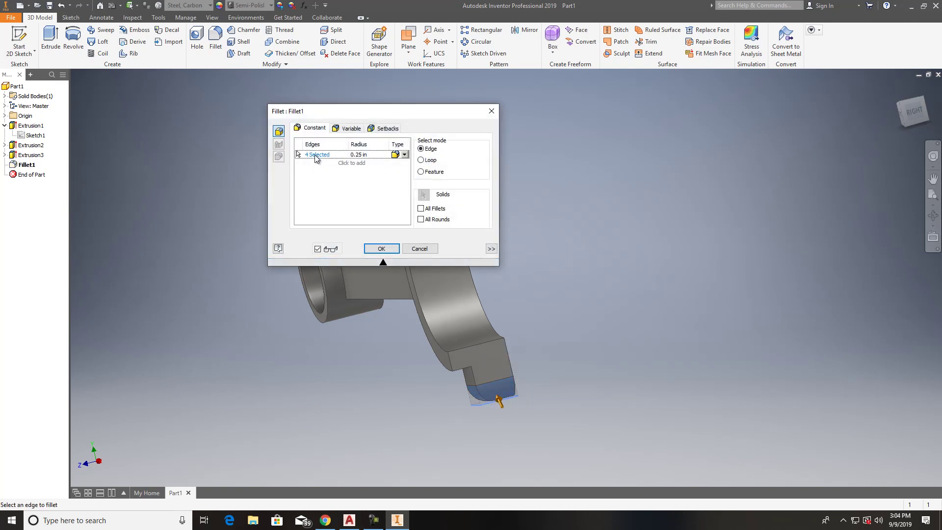
{"action": "left_click", "coordinate": [419, 248]}
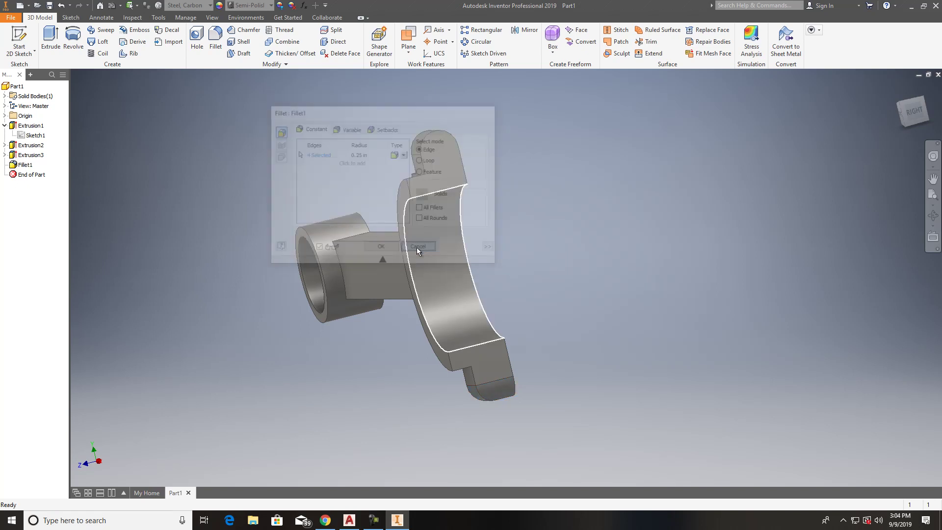
{"action": "right_click", "coordinate": [30, 168]}
{"action": "left_click", "coordinate": [52, 183]}
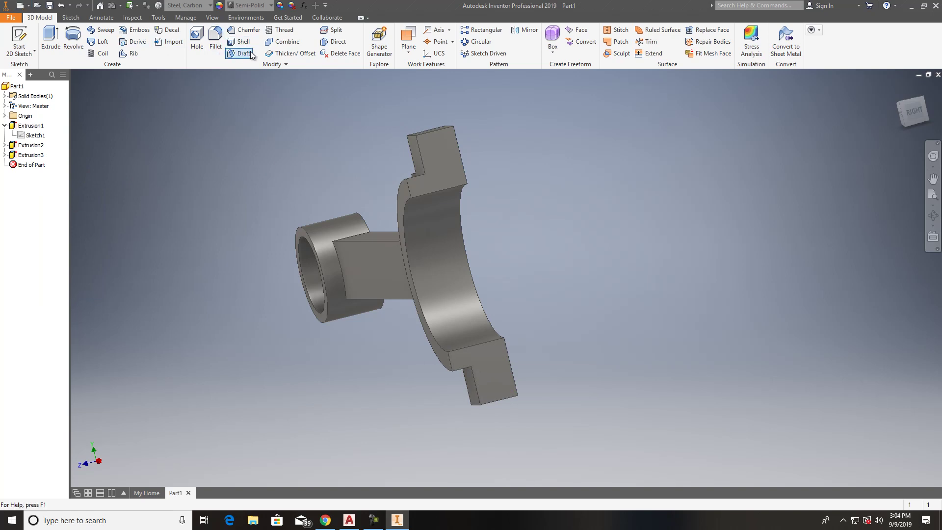
Step: Fillet the outer edges of both jaw tabs at a 0.25 radius
{"action": "left_click", "coordinate": [216, 43]}
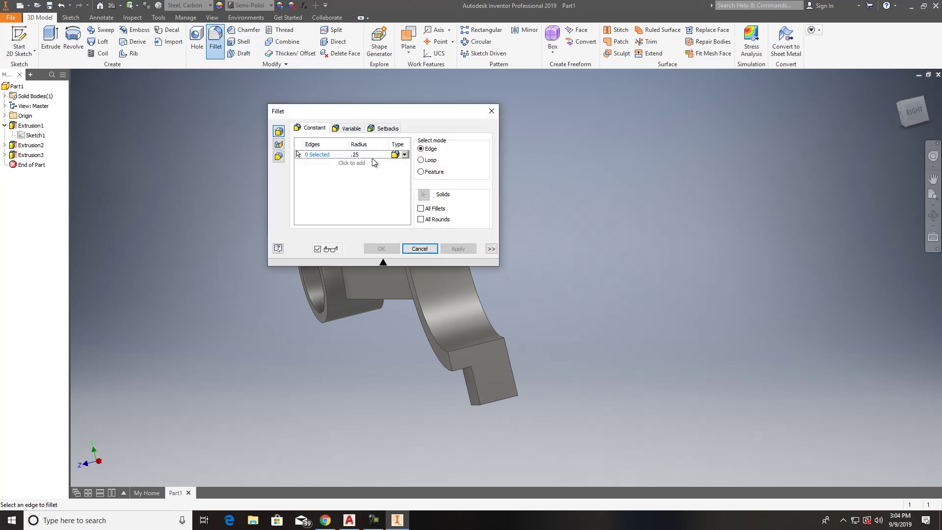
{"action": "left_click_drag", "start_coordinate": [348, 112], "coordinate": [128, 141]}
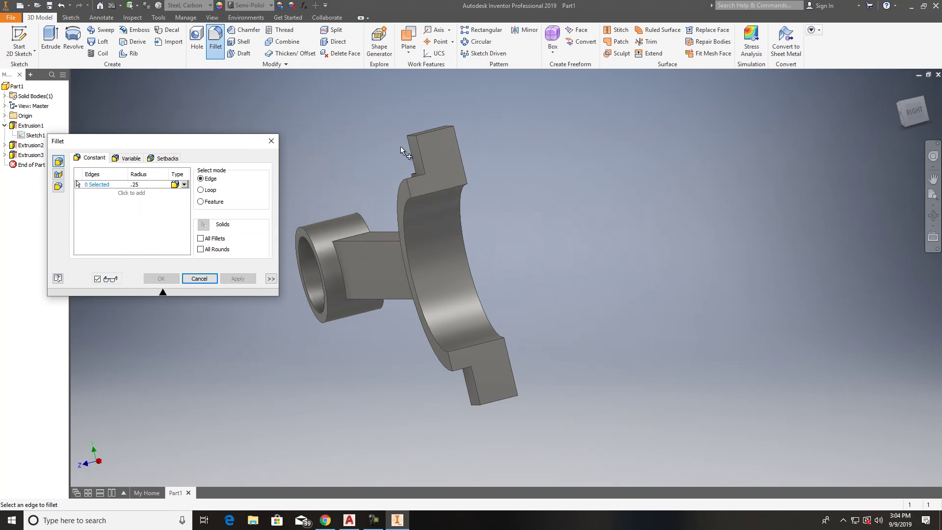
{"action": "left_click", "coordinate": [434, 135]}
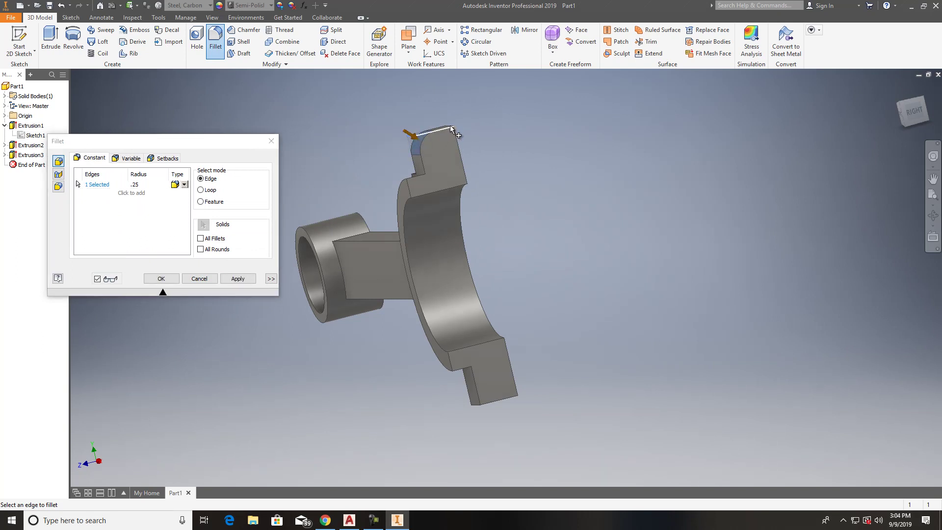
{"action": "left_click", "coordinate": [450, 128]}
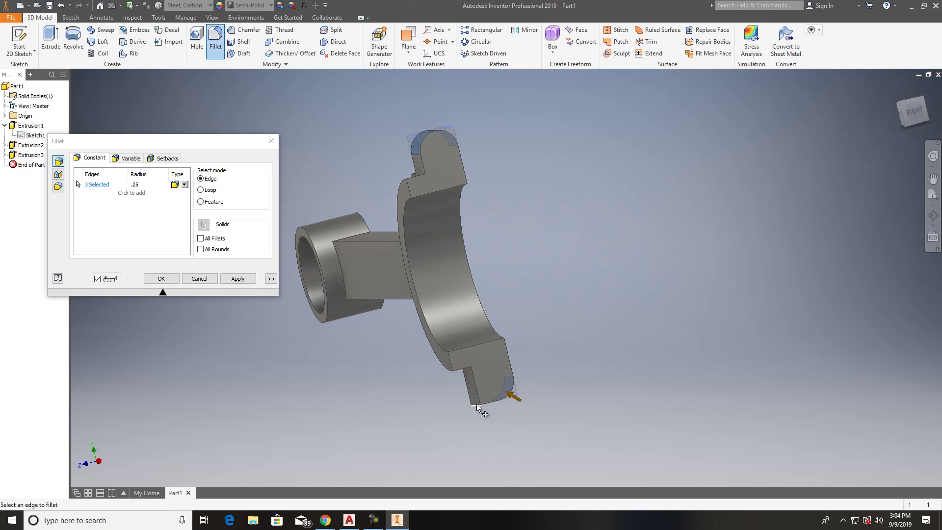
{"action": "left_click", "coordinate": [238, 278]}
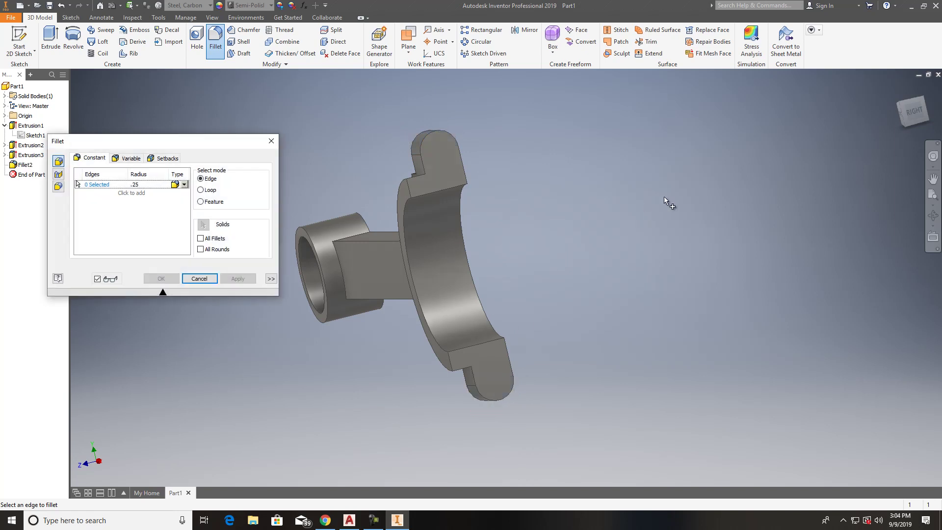
{"action": "left_click", "coordinate": [215, 278]}
{"action": "mouse_move", "coordinate": [386, 262]}
{"action": "middle_mouse_down", "text": "shift"}
{"action": "mouse_move", "coordinate": [138, 118]}
{"action": "mouse_move", "coordinate": [177, 119]}
{"action": "mouse_move", "coordinate": [172, 173]}
{"action": "mouse_move", "coordinate": [118, 177]}
{"action": "mouse_move", "coordinate": [885, 207]}
{"action": "mouse_move", "coordinate": [714, 246]}
{"action": "mouse_move", "coordinate": [721, 294]}
{"action": "mouse_move", "coordinate": [805, 289]}
{"action": "mouse_move", "coordinate": [831, 200]}
{"action": "mouse_move", "coordinate": [779, 256]}
{"action": "mouse_move", "coordinate": [801, 263]}
{"action": "mouse_move", "coordinate": [847, 245]}
{"action": "middle_mouse_up", "text": "shift"}
Step: Start a 2D sketch on the part's back face
{"action": "middle_click_drag", "start_coordinate": [316, 198], "coordinate": [458, 146]}
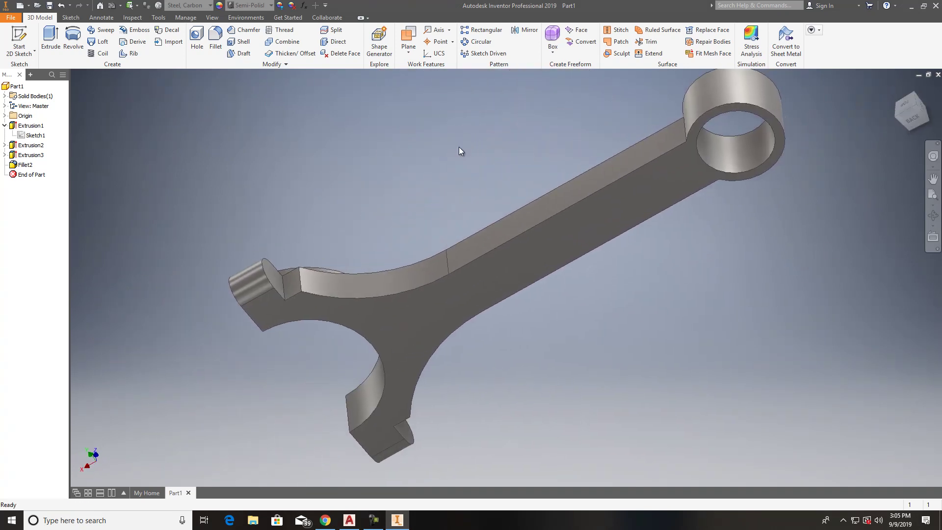
{"action": "left_click", "coordinate": [20, 52]}
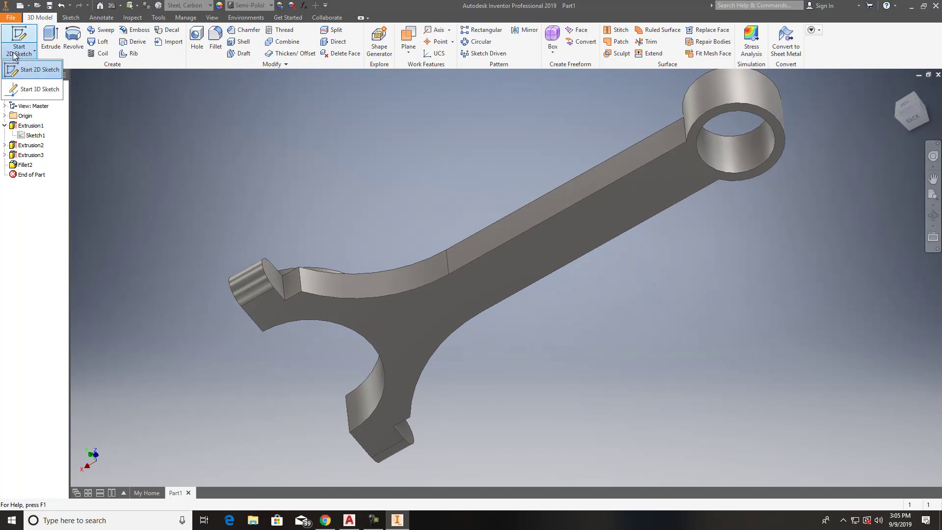
{"action": "key", "text": "F2"}
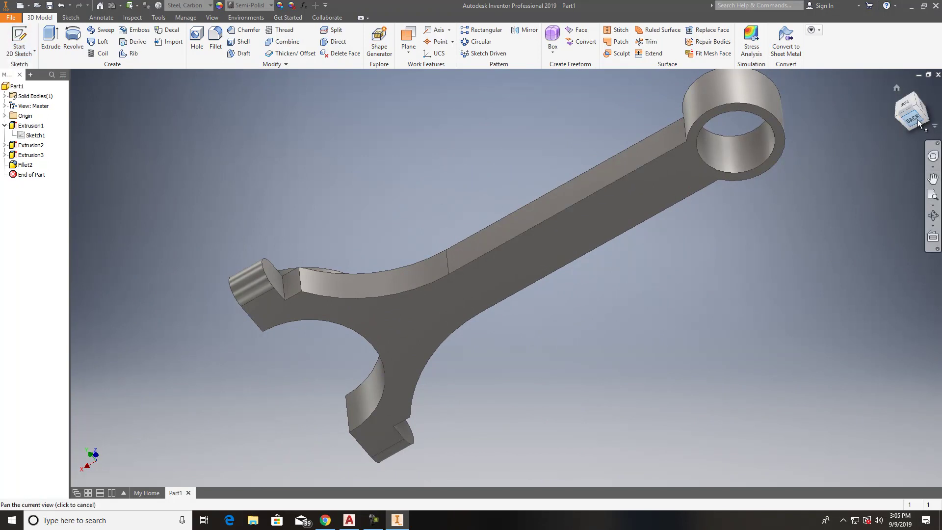
{"action": "left_click_drag", "start_coordinate": [920, 124], "coordinate": [542, 225]}
{"action": "key", "text": "Escape"}
{"action": "left_click", "coordinate": [19, 55]}
{"action": "left_click", "coordinate": [27, 86]}
{"action": "left_click", "coordinate": [466, 283]}
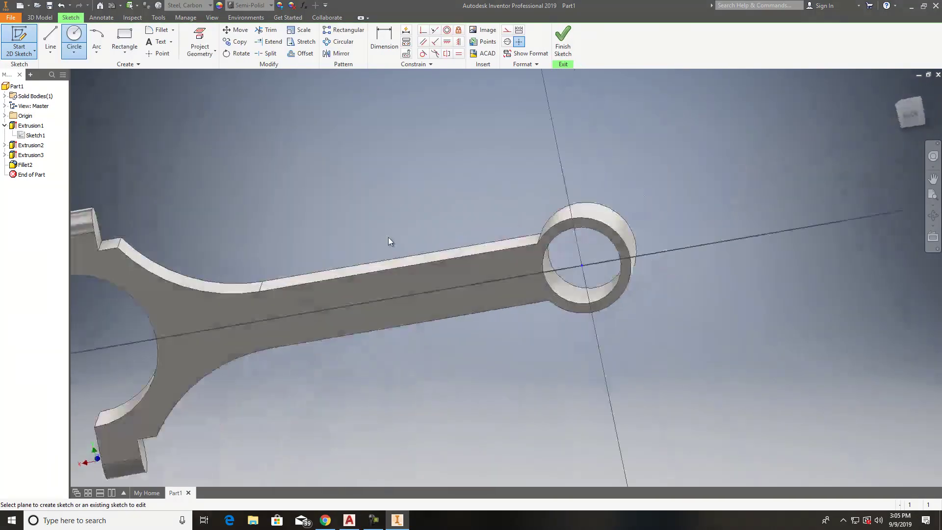
Step: Draw two concentric circles at the jaw bore, one at the bore and one at the outer arc
{"action": "left_click", "coordinate": [73, 37]}
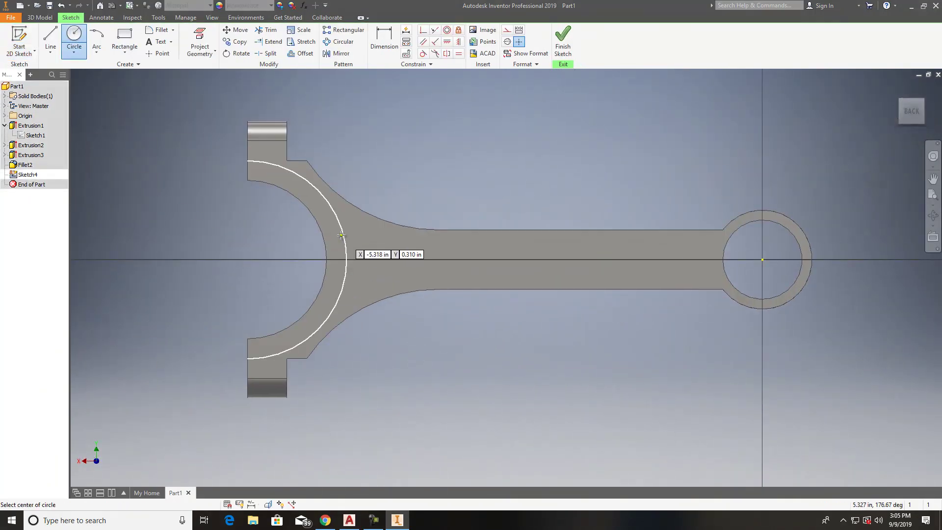
{"action": "left_click", "coordinate": [248, 259]}
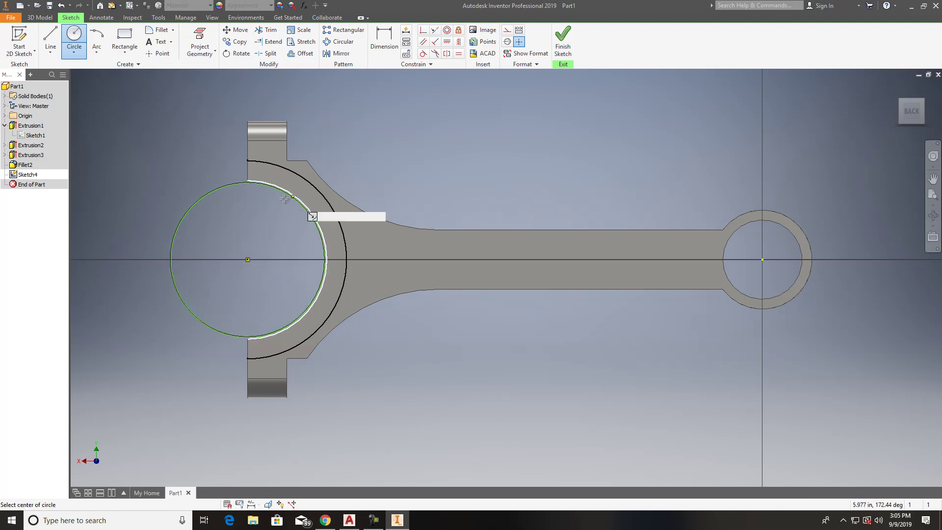
{"action": "left_click", "coordinate": [284, 197]}
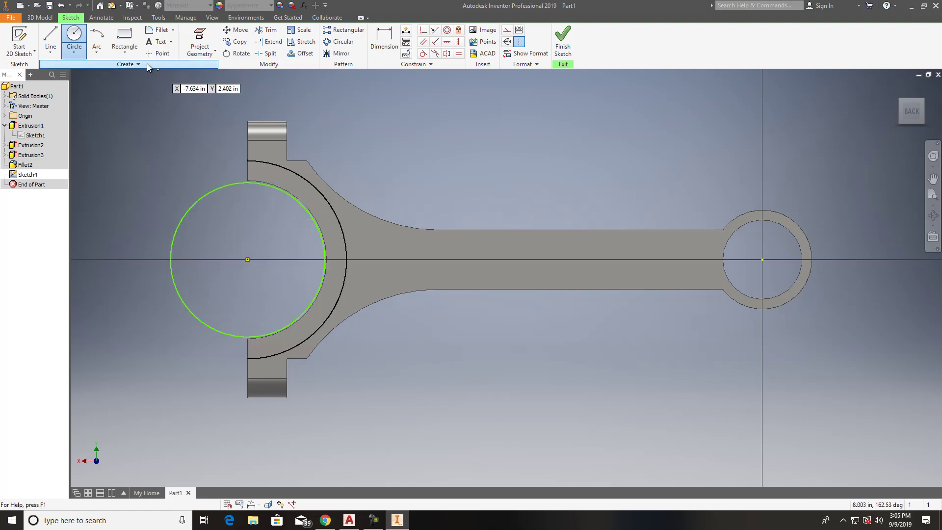
{"action": "left_click", "coordinate": [248, 259]}
{"action": "left_click", "coordinate": [345, 258]}
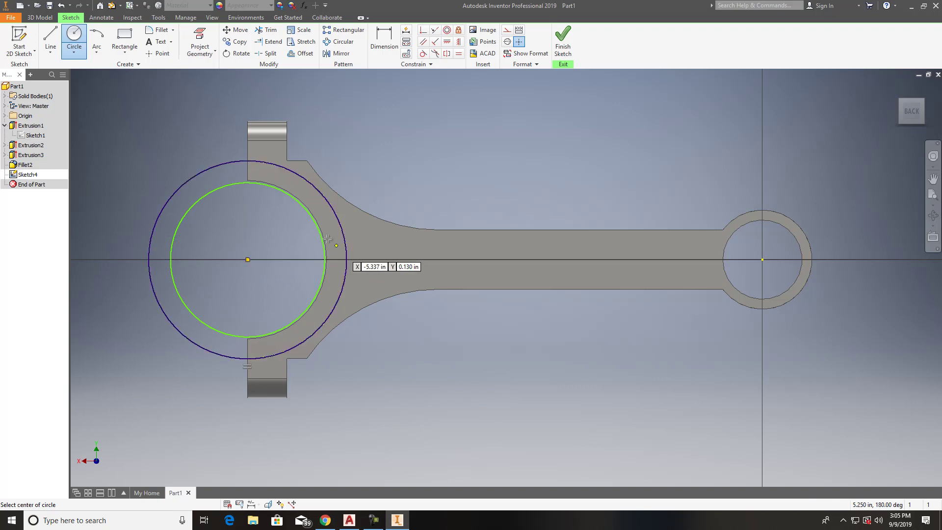
Step: Draw a vertical line through the circles' centre and trim away their left halves
{"action": "left_click", "coordinate": [50, 42]}
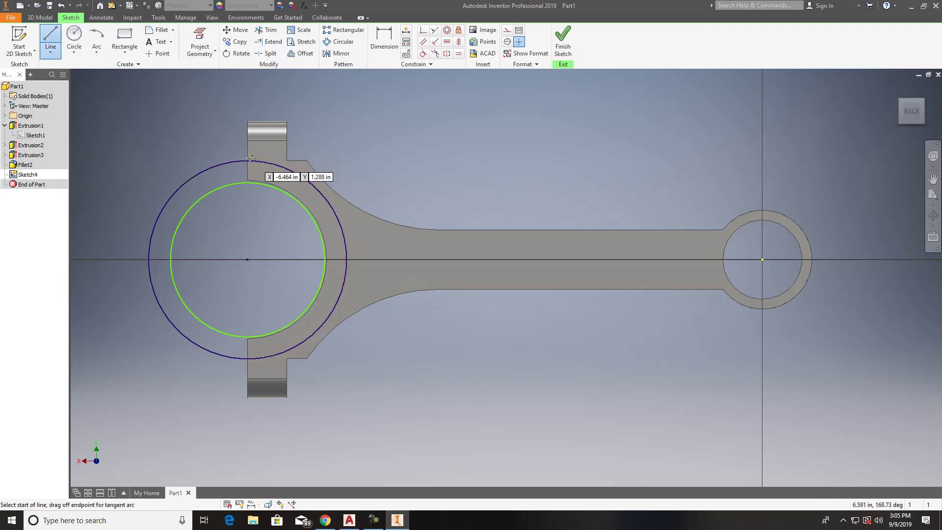
{"action": "left_click", "coordinate": [248, 160]}
{"action": "left_click", "coordinate": [247, 358]}
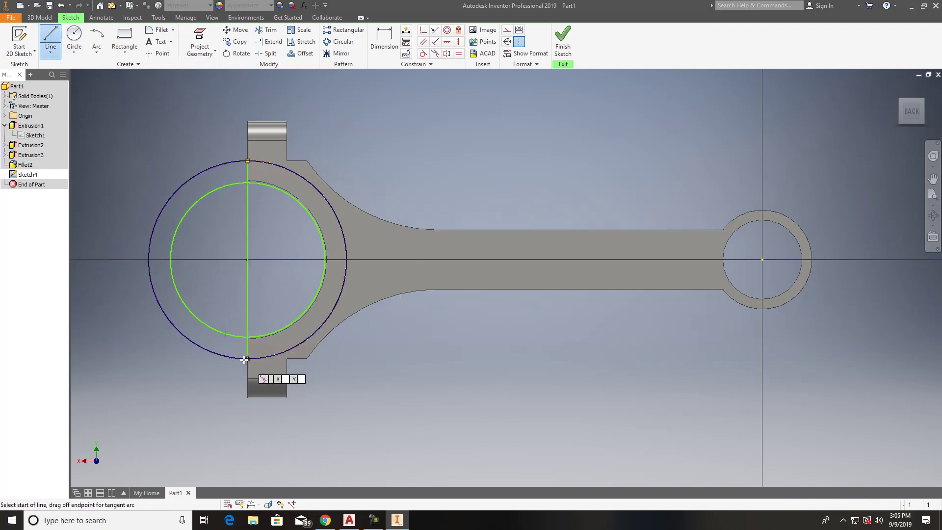
{"action": "key", "text": "Escape"}
{"action": "left_click", "coordinate": [266, 30]}
{"action": "mouse_move", "coordinate": [240, 201]}
{"action": "left_mouse_down"}
{"action": "mouse_move", "coordinate": [184, 170]}
{"action": "mouse_move", "coordinate": [174, 191]}
{"action": "left_mouse_up"}
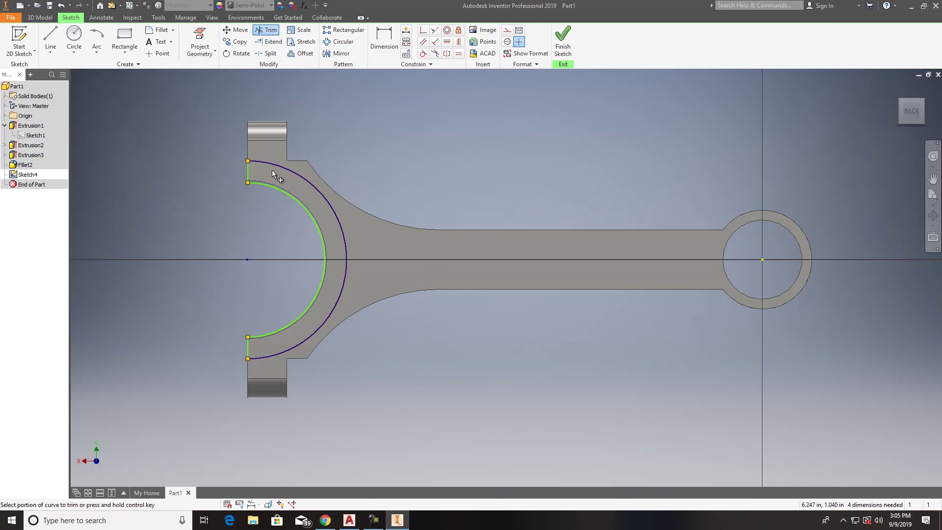
Step: Finish the sketch and extrude the half-ring profile onto the jaw
{"action": "left_click", "coordinate": [563, 43]}
{"action": "left_click", "coordinate": [51, 39]}
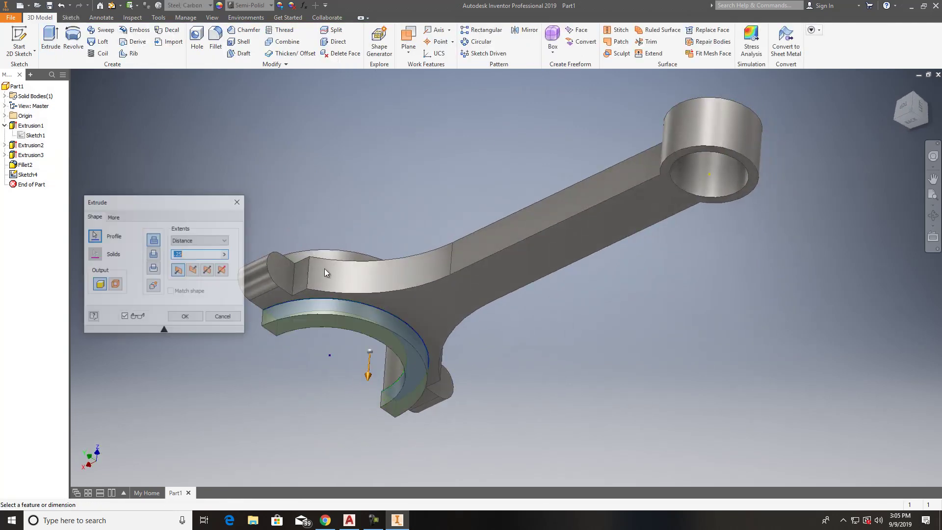
{"action": "left_click", "coordinate": [185, 317]}
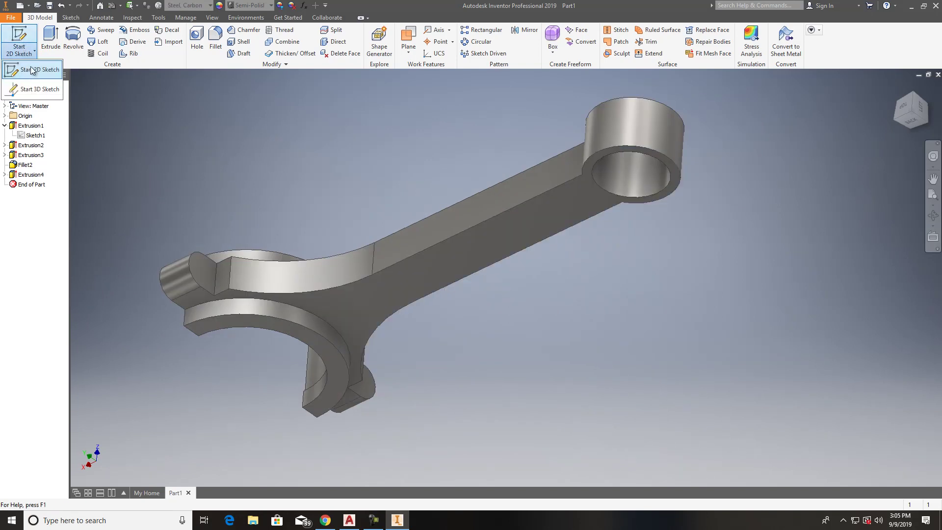
Step: Sketch two concentric circles on the small-end face, at its outer edge and bore
{"action": "left_click", "coordinate": [22, 52]}
{"action": "left_click", "coordinate": [562, 195]}
{"action": "left_click", "coordinate": [74, 34]}
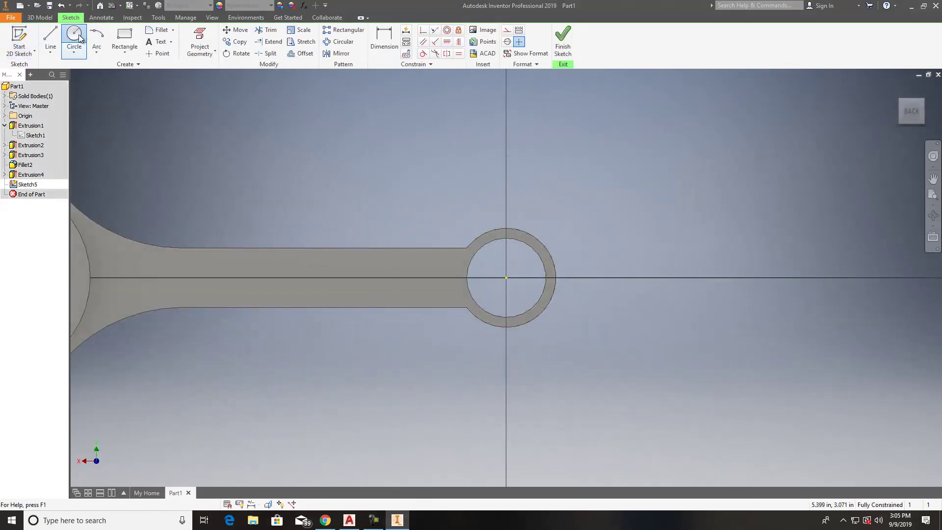
{"action": "left_click", "coordinate": [506, 277]}
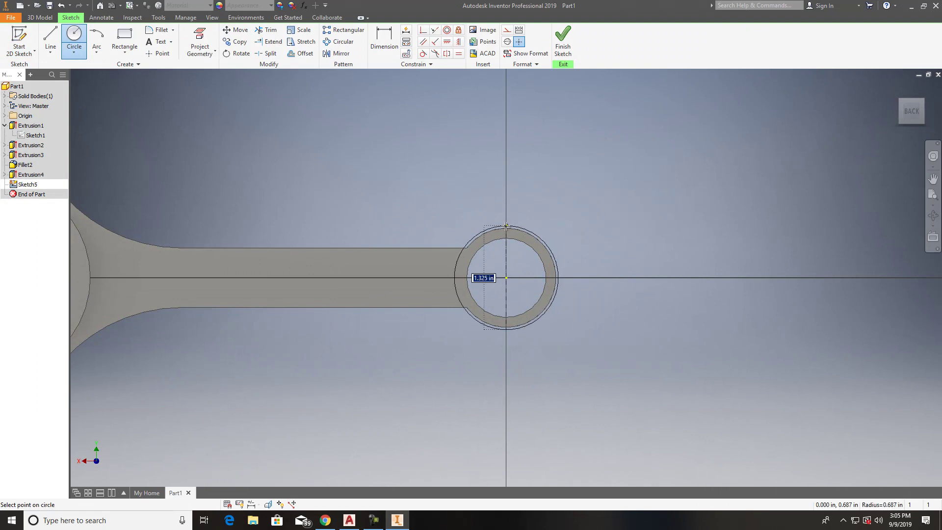
{"action": "left_click", "coordinate": [506, 227]}
{"action": "left_click", "coordinate": [506, 278]}
{"action": "left_click", "coordinate": [505, 238]}
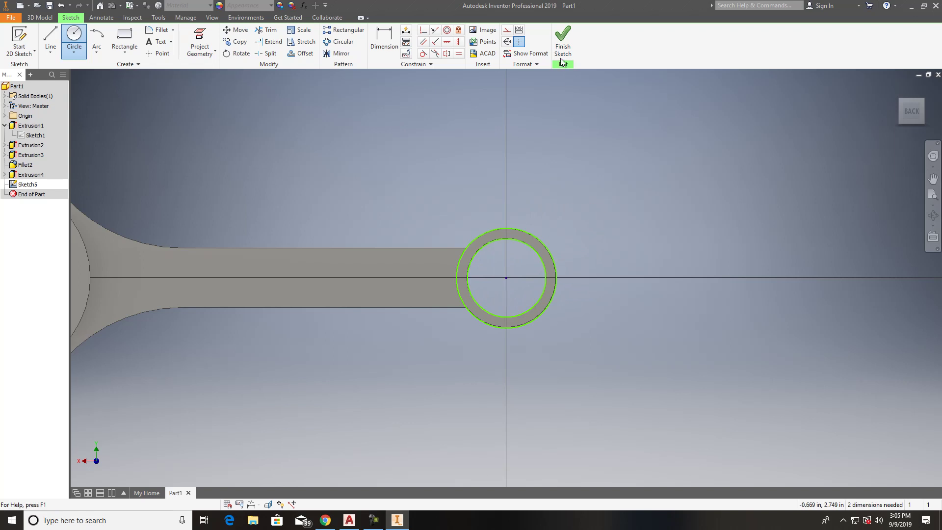
Step: Finish the sketch and extrude the ring profile at the default distance
{"action": "left_click", "coordinate": [562, 42]}
{"action": "key", "text": "e"}
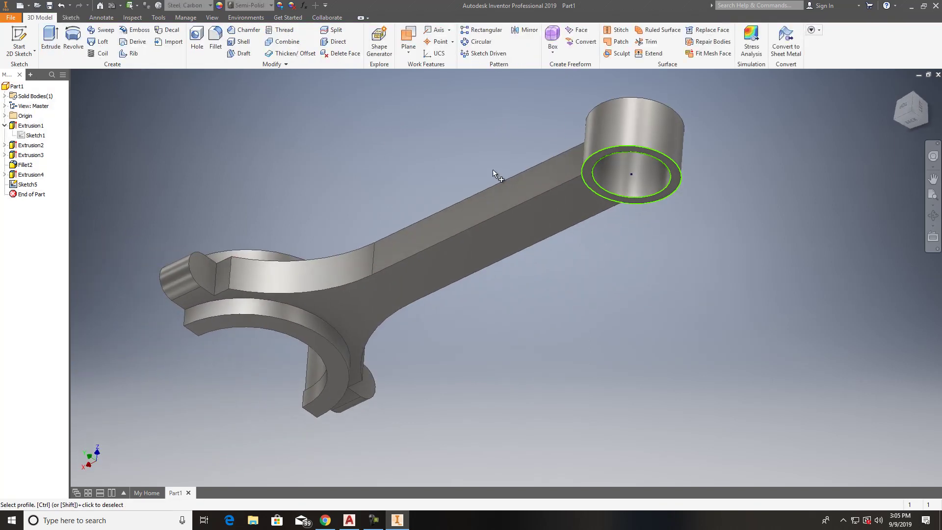
{"action": "left_click", "coordinate": [590, 178]}
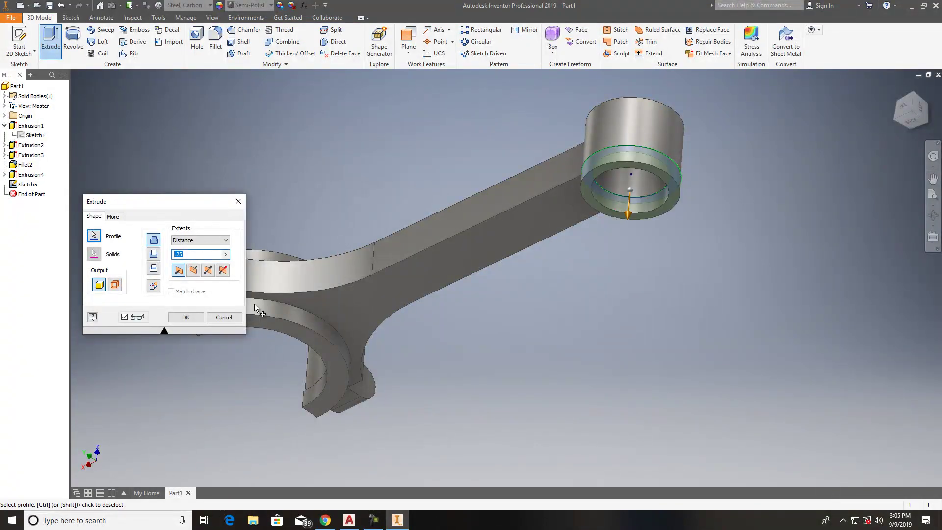
{"action": "left_click", "coordinate": [185, 317]}
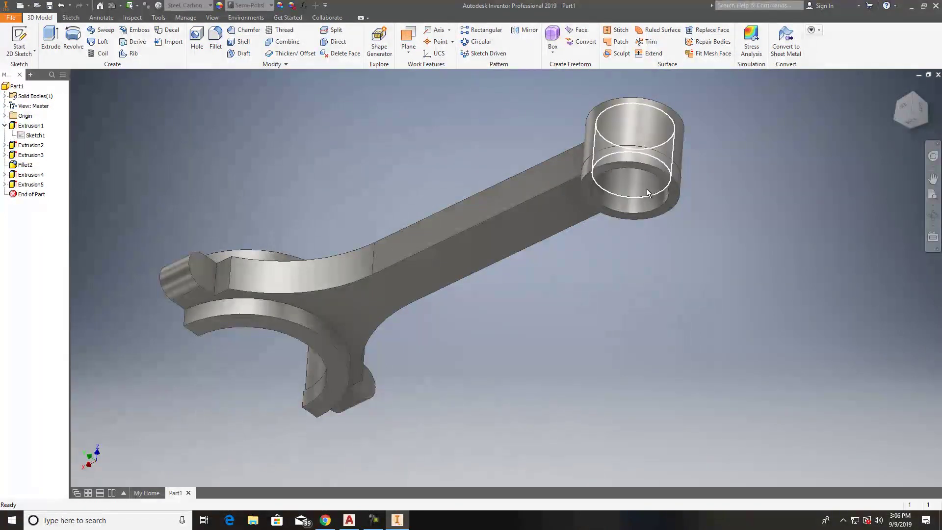
{"action": "scroll", "coordinate": [637, 181], "scroll_direction": "up", "scroll_amount": 3}
{"action": "scroll", "coordinate": [760, 304], "scroll_direction": "down", "scroll_amount": 5}
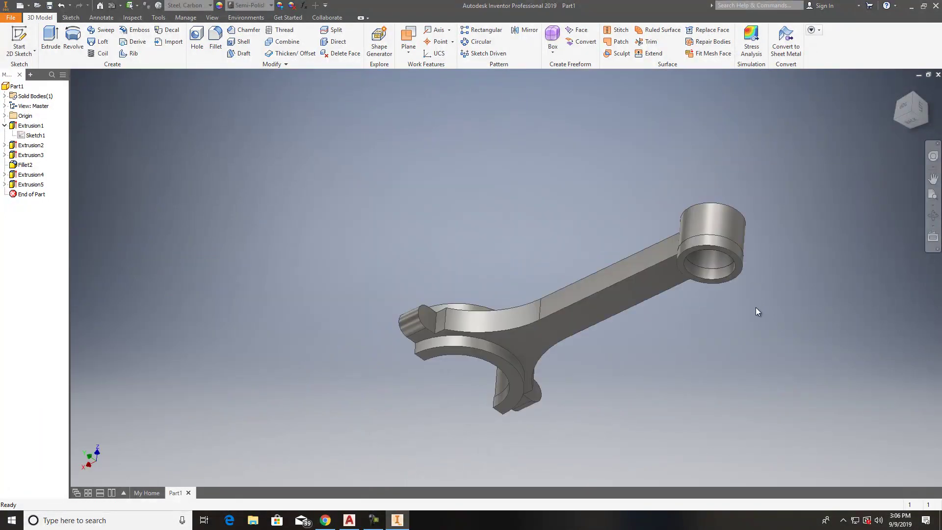
Step: Reopen Sketch5 under the latest extrusion for editing
{"action": "mouse_move", "coordinate": [881, 128]}
{"action": "middle_mouse_down", "text": "shift"}
{"action": "mouse_move", "coordinate": [800, 113]}
{"action": "mouse_move", "coordinate": [727, 143]}
{"action": "mouse_move", "coordinate": [750, 189]}
{"action": "mouse_move", "coordinate": [862, 174]}
{"action": "mouse_move", "coordinate": [126, 120]}
{"action": "mouse_move", "coordinate": [183, 99]}
{"action": "mouse_move", "coordinate": [205, 103]}
{"action": "mouse_move", "coordinate": [123, 136]}
{"action": "middle_mouse_up", "text": "shift"}
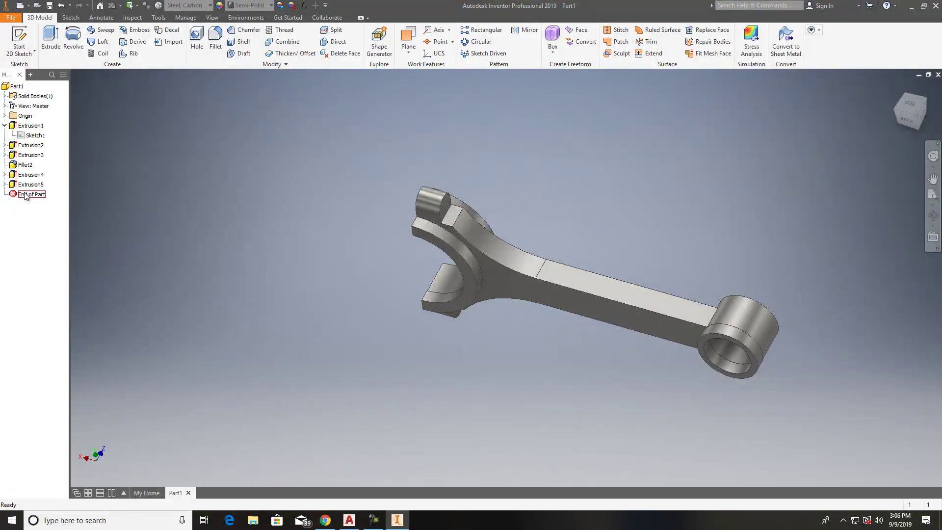
{"action": "left_click", "coordinate": [4, 184]}
{"action": "double_click", "coordinate": [35, 194]}
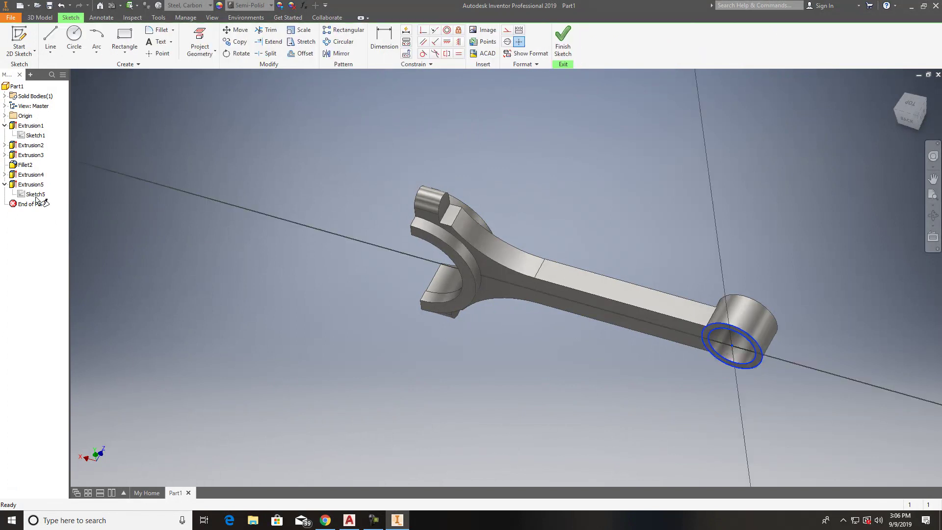
{"action": "scroll", "coordinate": [505, 275], "scroll_direction": "up", "scroll_amount": 5}
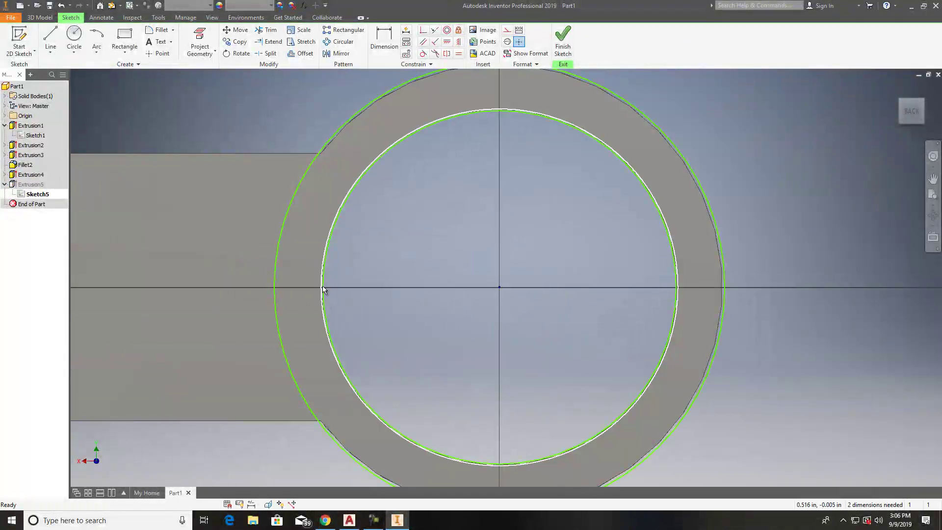
{"action": "scroll", "coordinate": [324, 286], "scroll_direction": "up", "scroll_amount": 3}
{"action": "scroll", "coordinate": [331, 287], "scroll_direction": "down", "scroll_amount": 7}
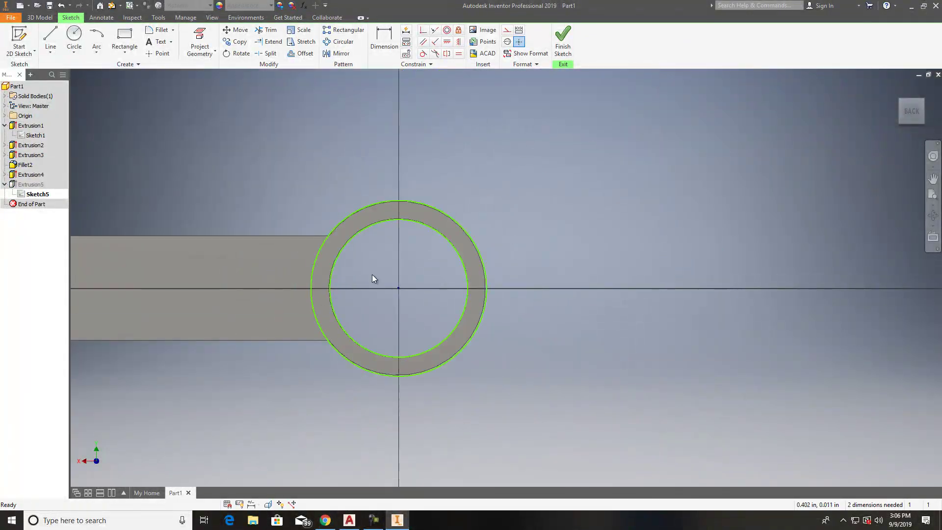
{"action": "scroll", "coordinate": [392, 216], "scroll_direction": "up", "scroll_amount": 3}
{"action": "scroll", "coordinate": [399, 208], "scroll_direction": "up", "scroll_amount": 3}
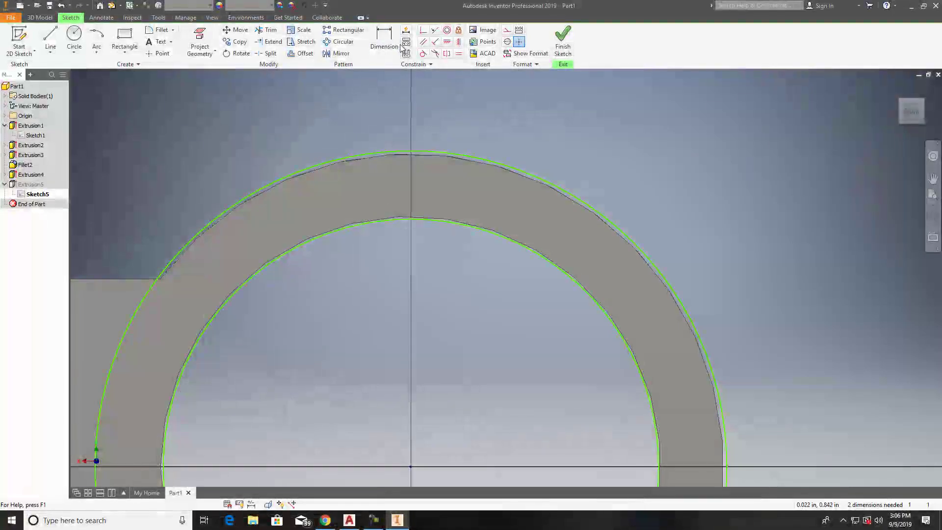
Step: Dimension the outer circle to a 1.250 diameter and the inner circle to 1.000
{"action": "key", "text": "d"}
{"action": "left_click", "coordinate": [386, 151]}
{"action": "left_click", "coordinate": [449, 285]}
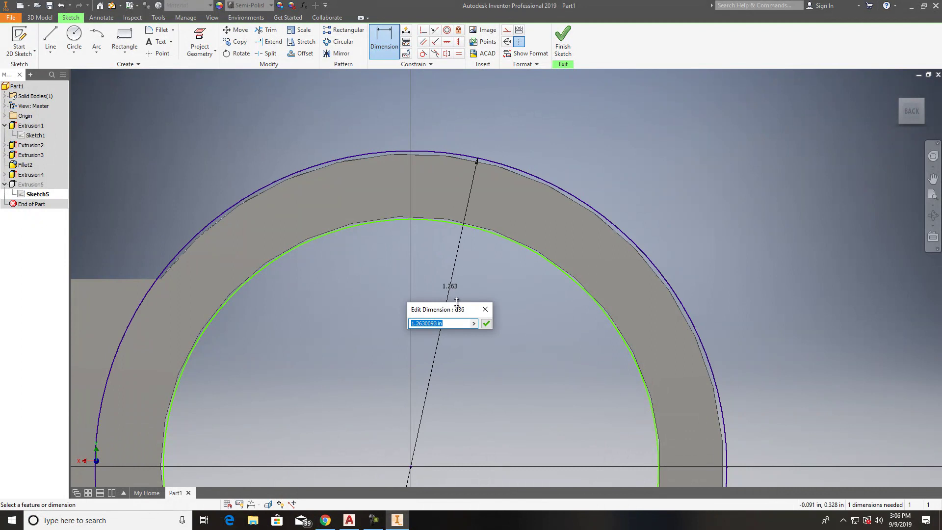
{"action": "type", "text": "1.25"}
{"action": "key", "text": "Return"}
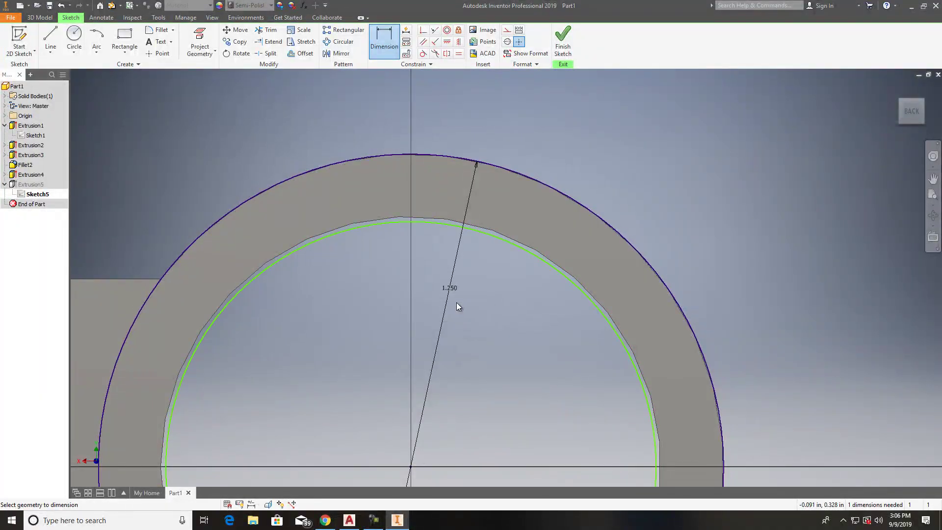
{"action": "left_click", "coordinate": [425, 221]}
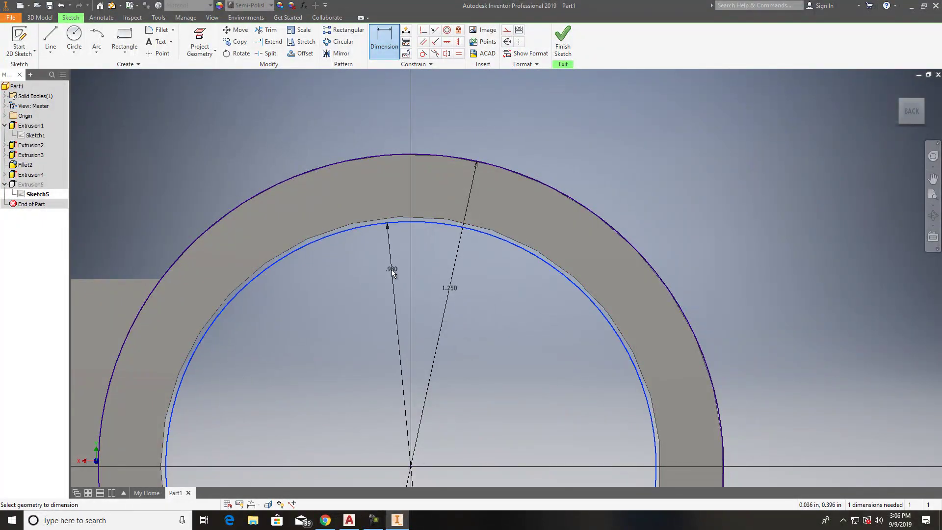
{"action": "left_click", "coordinate": [377, 275]}
{"action": "type", "text": "1"}
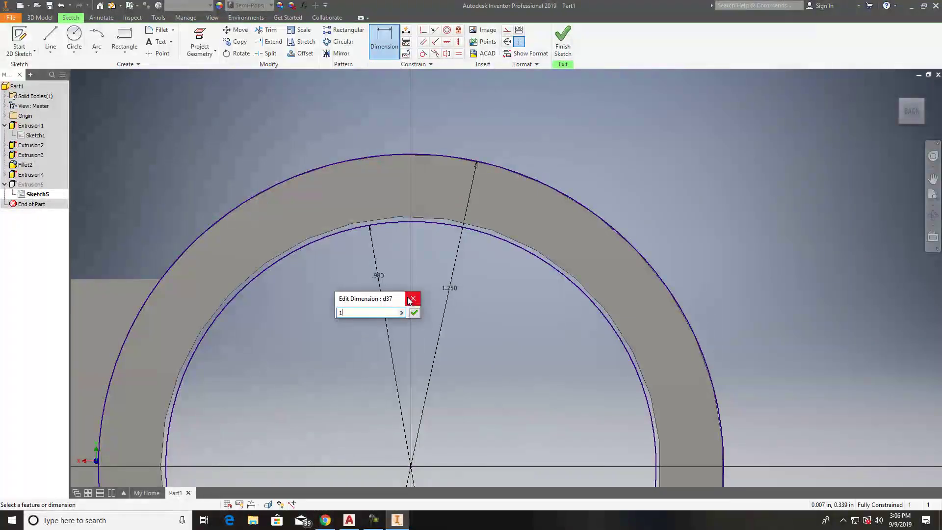
{"action": "key", "text": "Return"}
Step: Finish Sketch5 to return to the updated 3D model
{"action": "scroll", "coordinate": [410, 295], "scroll_direction": "down", "scroll_amount": 3}
{"action": "scroll", "coordinate": [421, 355], "scroll_direction": "up", "scroll_amount": 4}
{"action": "scroll", "coordinate": [421, 355], "scroll_direction": "up", "scroll_amount": 5}
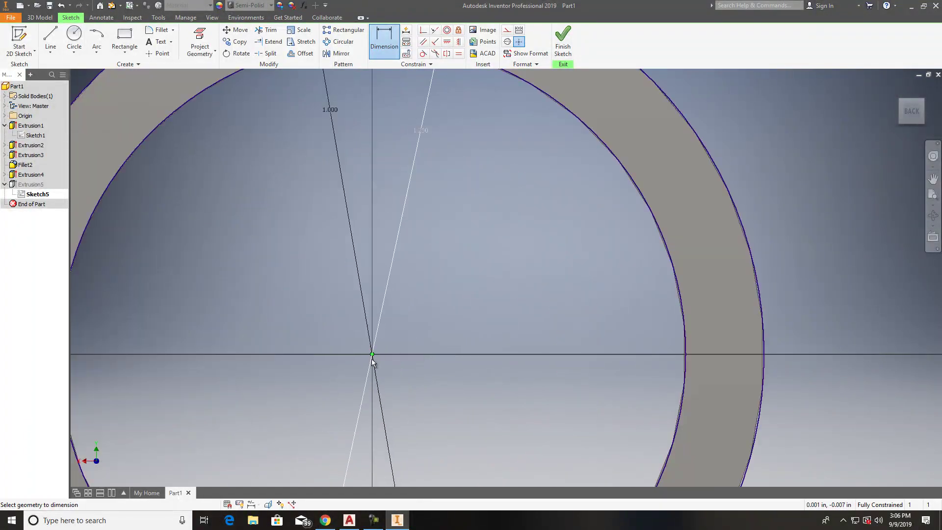
{"action": "scroll", "coordinate": [375, 352], "scroll_direction": "down", "scroll_amount": 3}
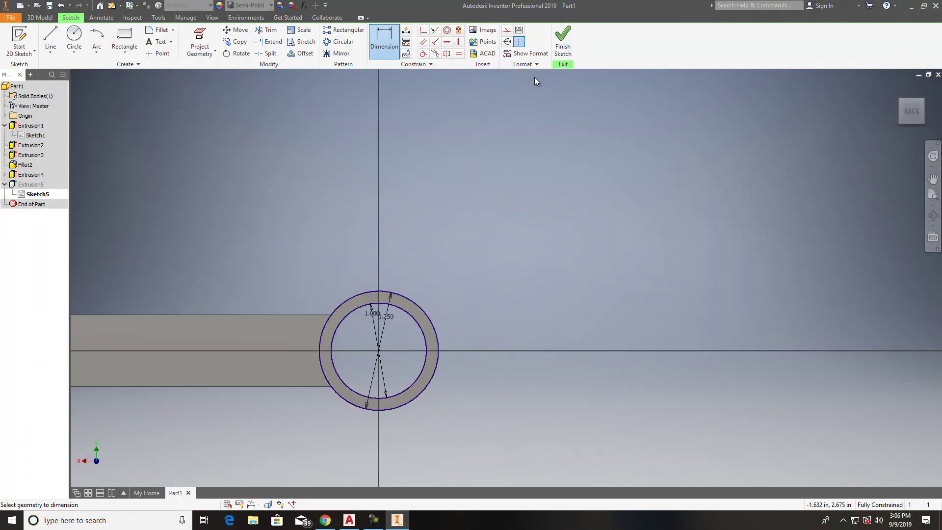
{"action": "left_click", "coordinate": [562, 44]}
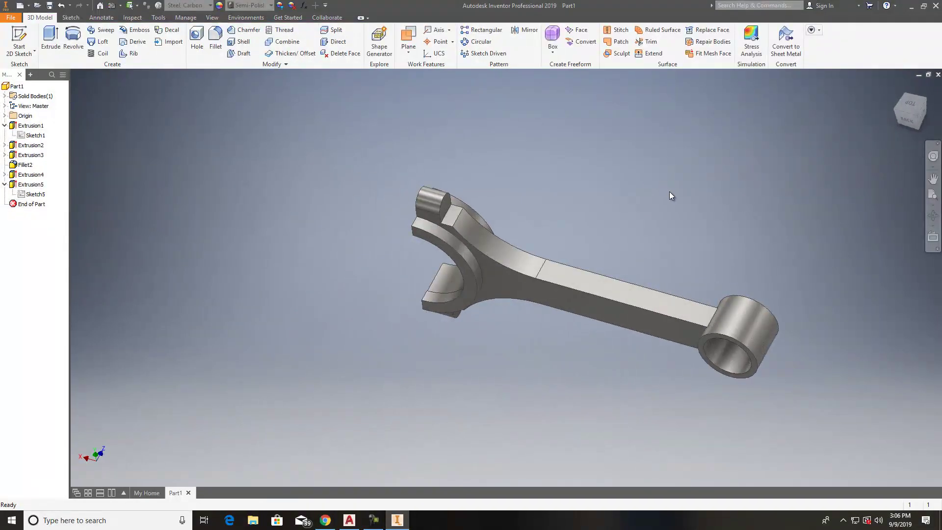
{"action": "left_click_drag", "start_coordinate": [905, 126], "coordinate": [868, 137]}
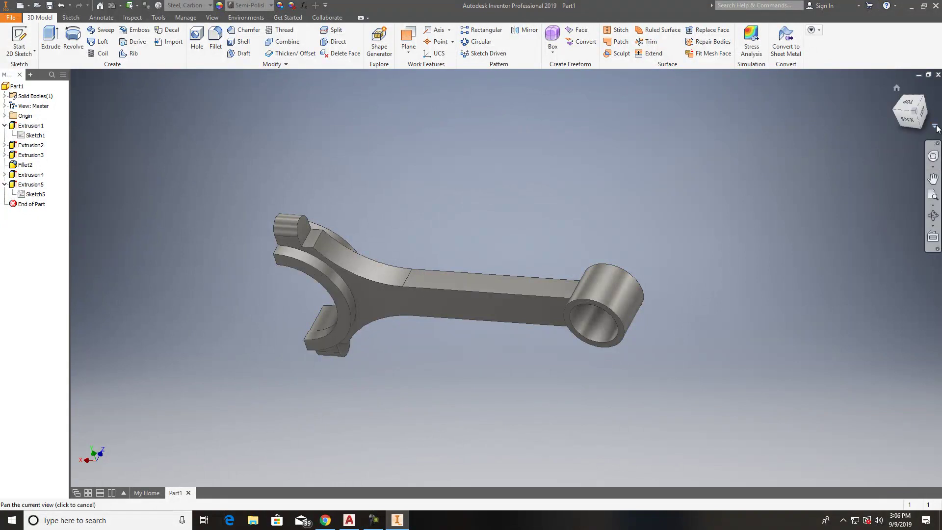
{"action": "left_click_drag", "start_coordinate": [912, 122], "coordinate": [679, 216]}
{"action": "scroll", "coordinate": [376, 337], "scroll_direction": "up", "scroll_amount": 3}
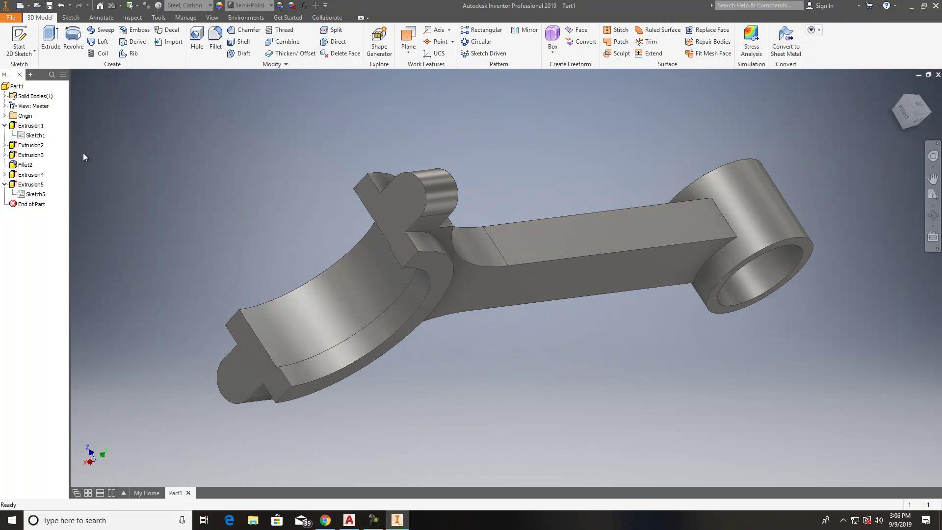
{"action": "scroll", "coordinate": [395, 294], "scroll_direction": "up", "scroll_amount": 2}
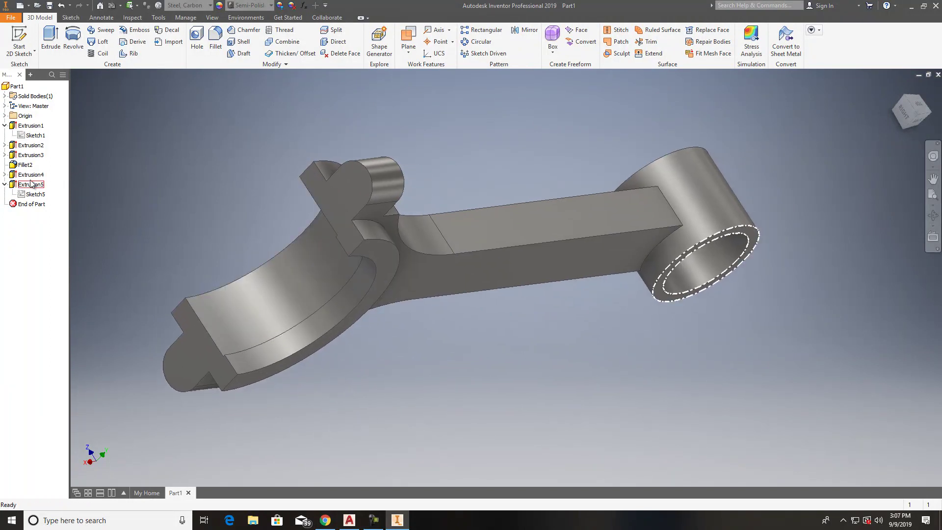
Step: Reopen Sketch4 under Extrusion4 for editing
{"action": "left_click", "coordinate": [5, 174]}
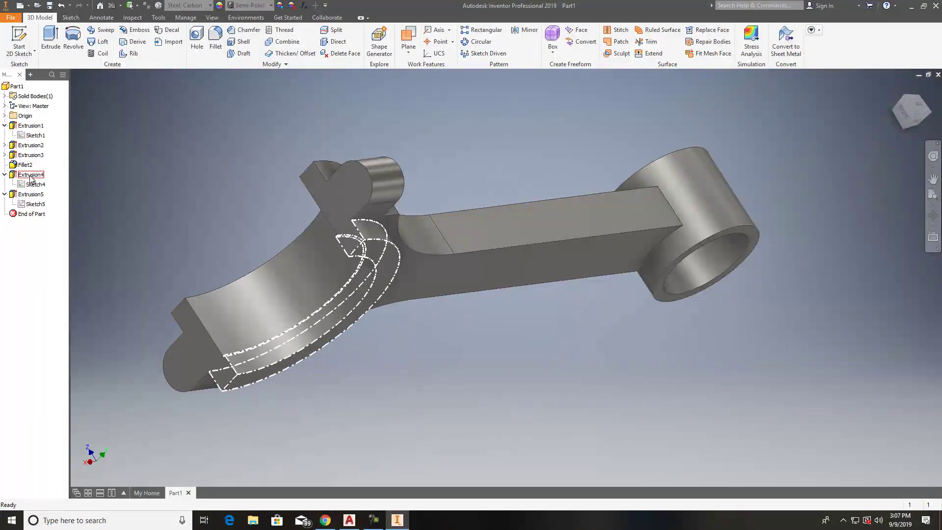
{"action": "double_click", "coordinate": [34, 185]}
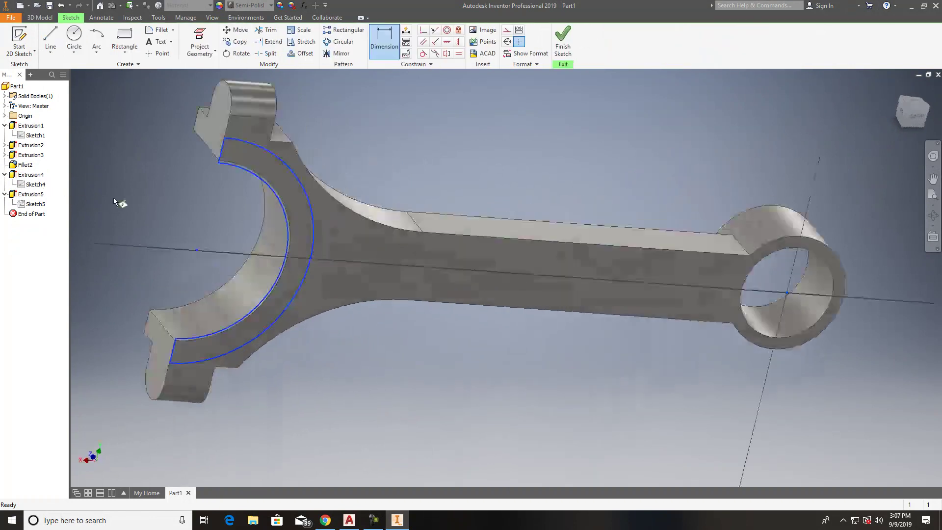
{"action": "scroll", "coordinate": [227, 225], "scroll_direction": "up", "scroll_amount": 3}
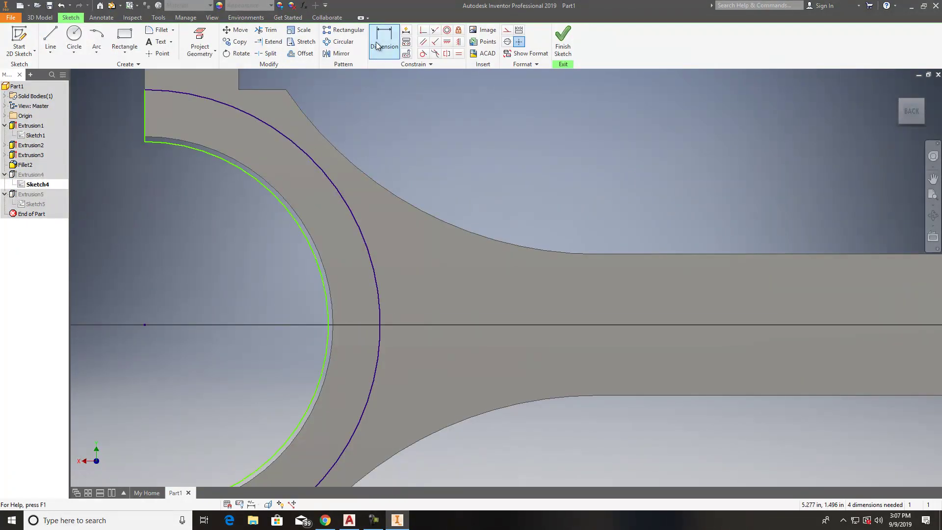
{"action": "left_click", "coordinate": [320, 167]}
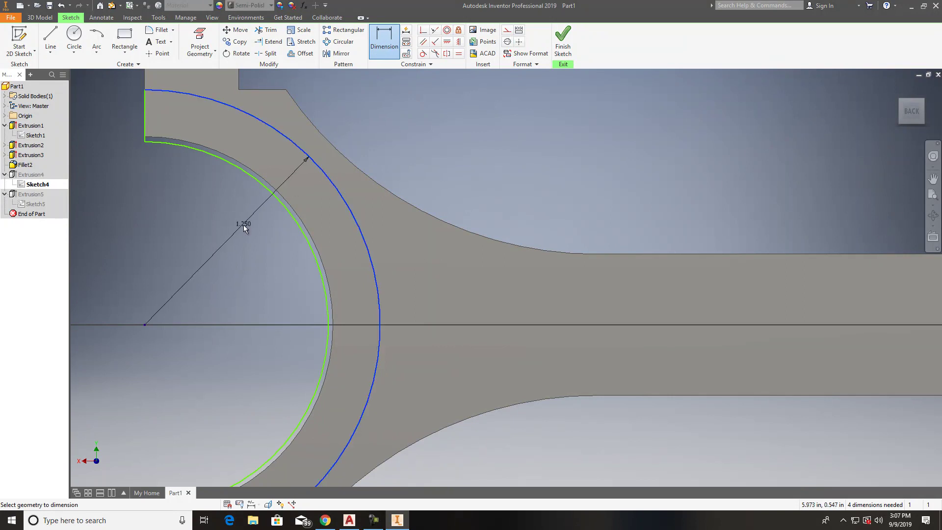
{"action": "key", "text": "Escape"}
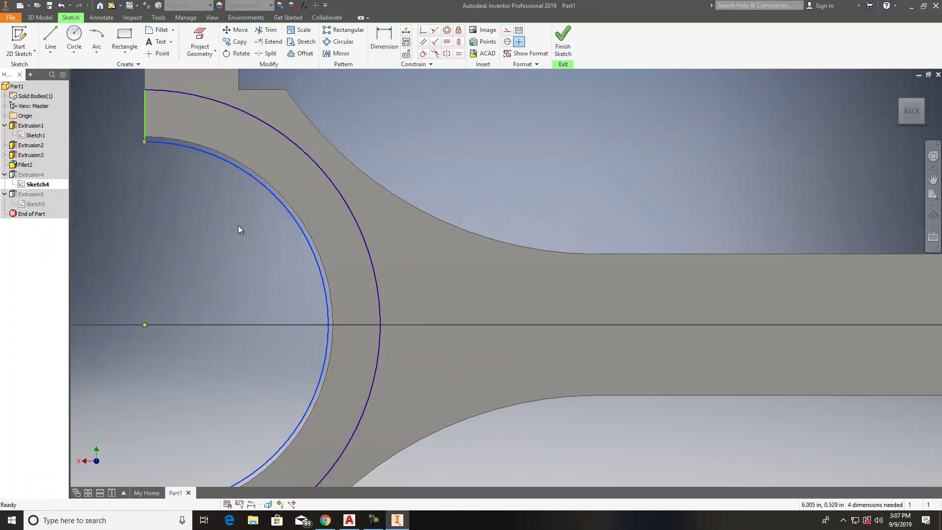
Step: Dimension the jaw's inner arc to a 1.000 radius
{"action": "left_click", "coordinate": [371, 33]}
{"action": "left_click", "coordinate": [289, 209]}
{"action": "left_click", "coordinate": [243, 220]}
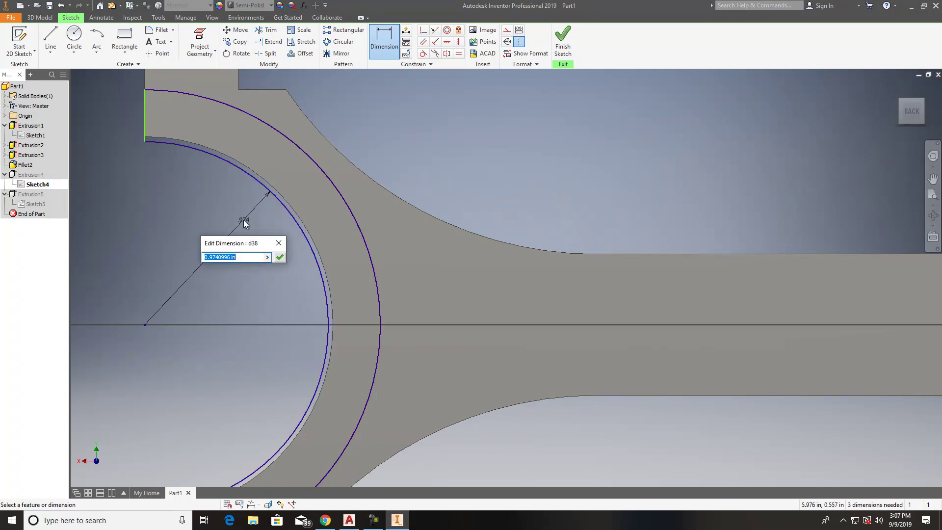
{"action": "type", "text": "1"}
{"action": "key", "text": "Return"}
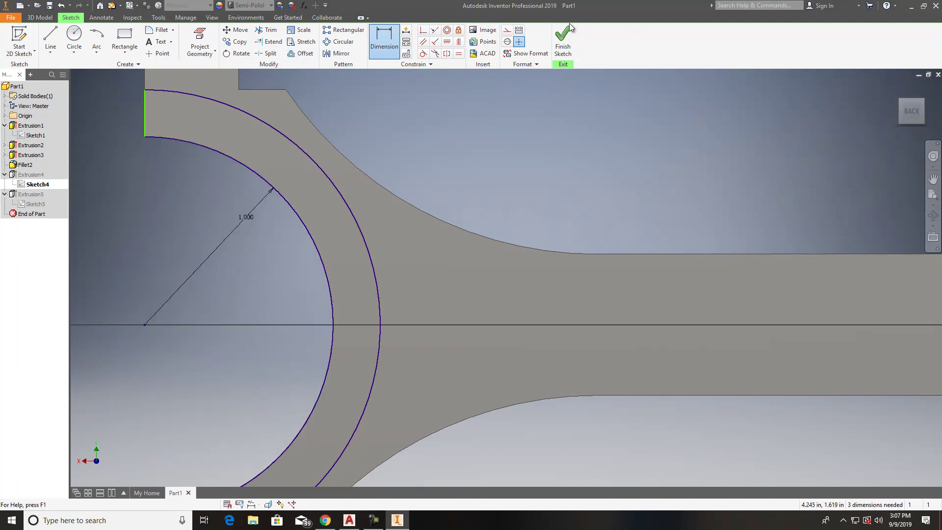
Step: Finish the sketch and orbit the rod to face the small-end boss
{"action": "left_click", "coordinate": [564, 37]}
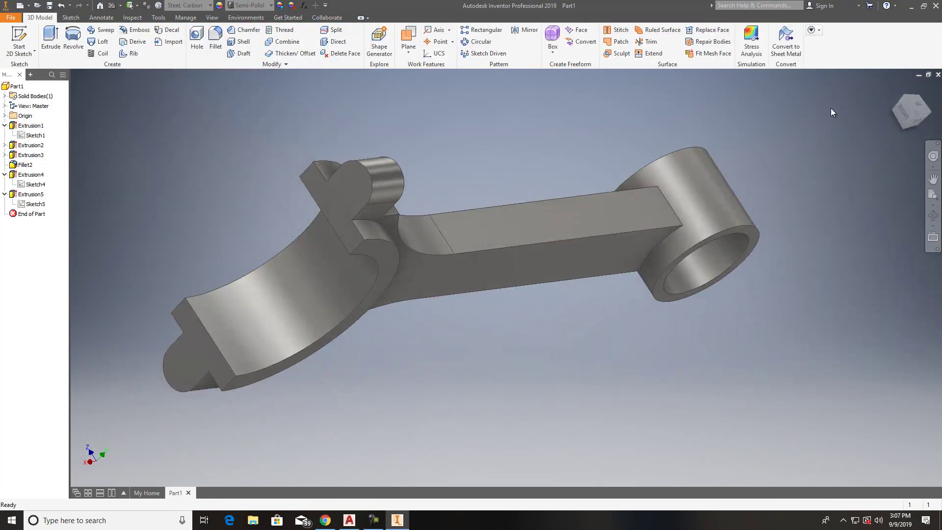
{"action": "left_click", "coordinate": [933, 178]}
{"action": "mouse_move", "coordinate": [933, 178]}
{"action": "middle_mouse_down", "text": "shift"}
{"action": "mouse_move", "coordinate": [875, 95]}
{"action": "mouse_move", "coordinate": [749, 472]}
{"action": "mouse_move", "coordinate": [480, 446]}
{"action": "mouse_move", "coordinate": [453, 404]}
{"action": "mouse_move", "coordinate": [466, 434]}
{"action": "middle_mouse_up", "text": "shift"}
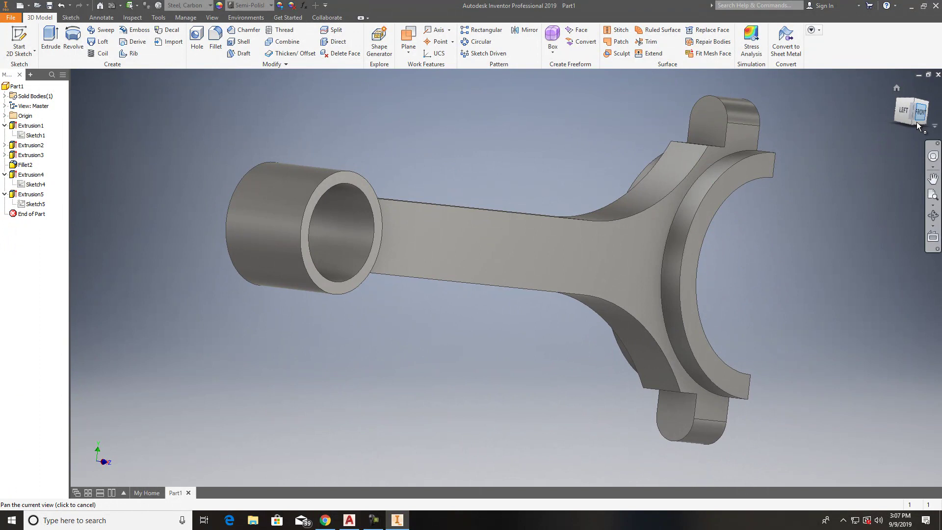